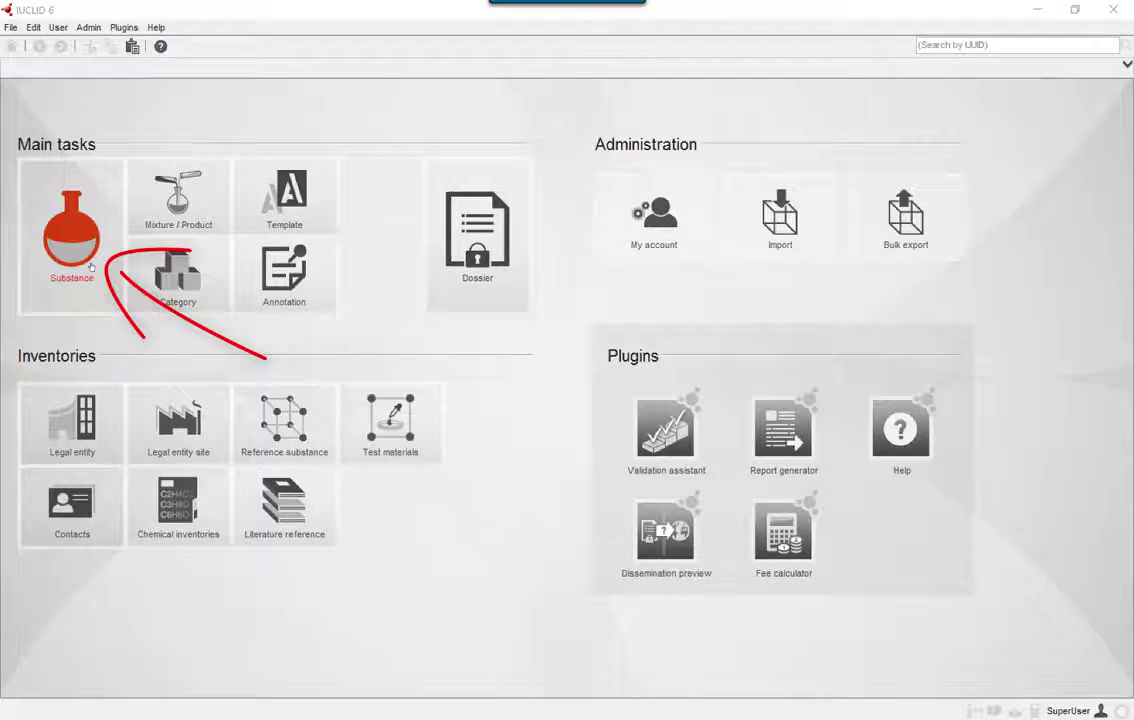
- Create a new substance dataset named Glycine and save it
{"action": "left_click", "coordinate": [91, 266]}
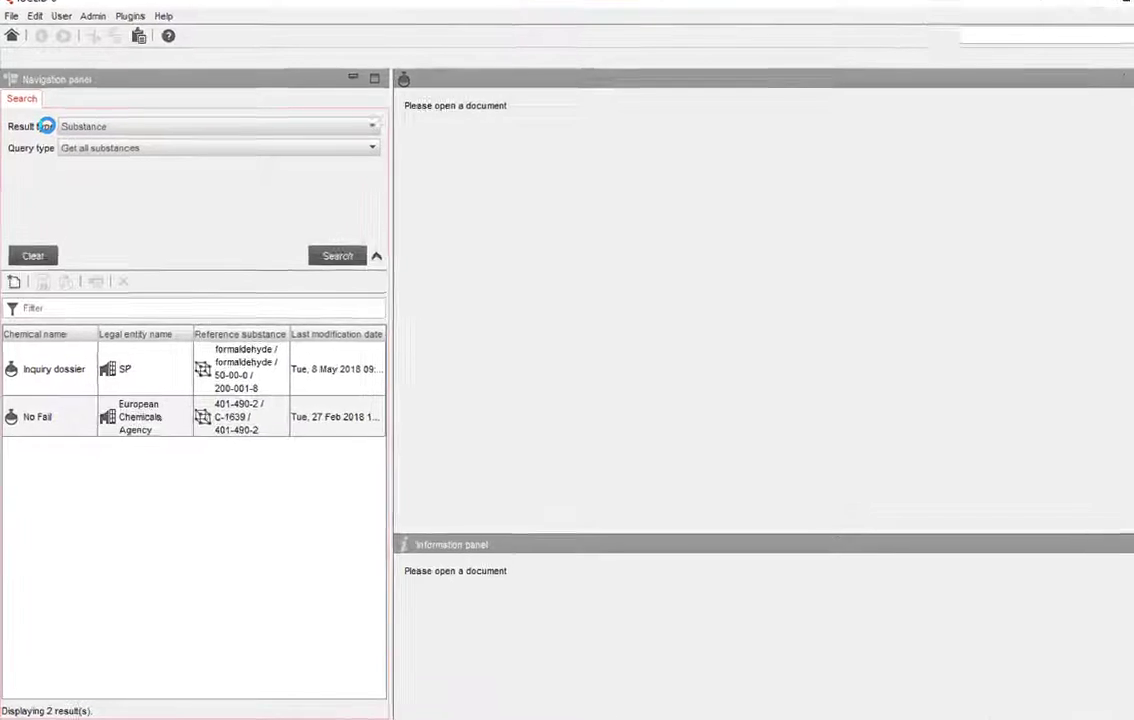
{"action": "left_click", "coordinate": [20, 290]}
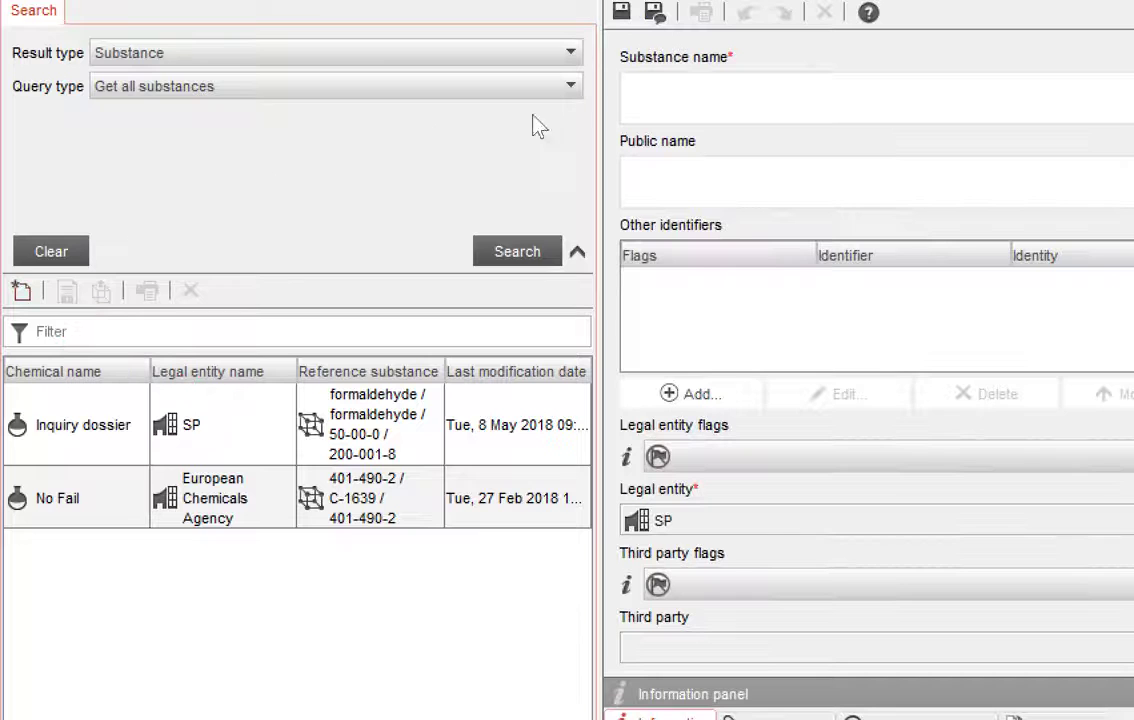
{"action": "left_click", "coordinate": [635, 95]}
{"action": "type", "text": "c"}
{"action": "type", "text": "lycine"}
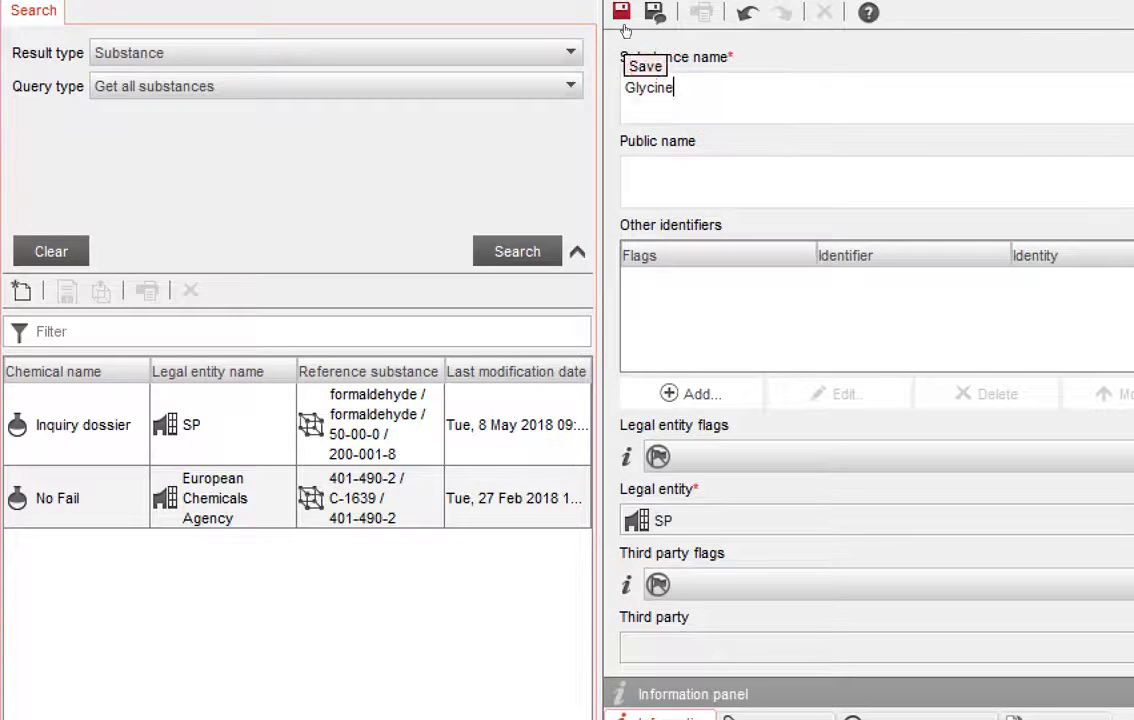
{"action": "left_click", "coordinate": [621, 12]}
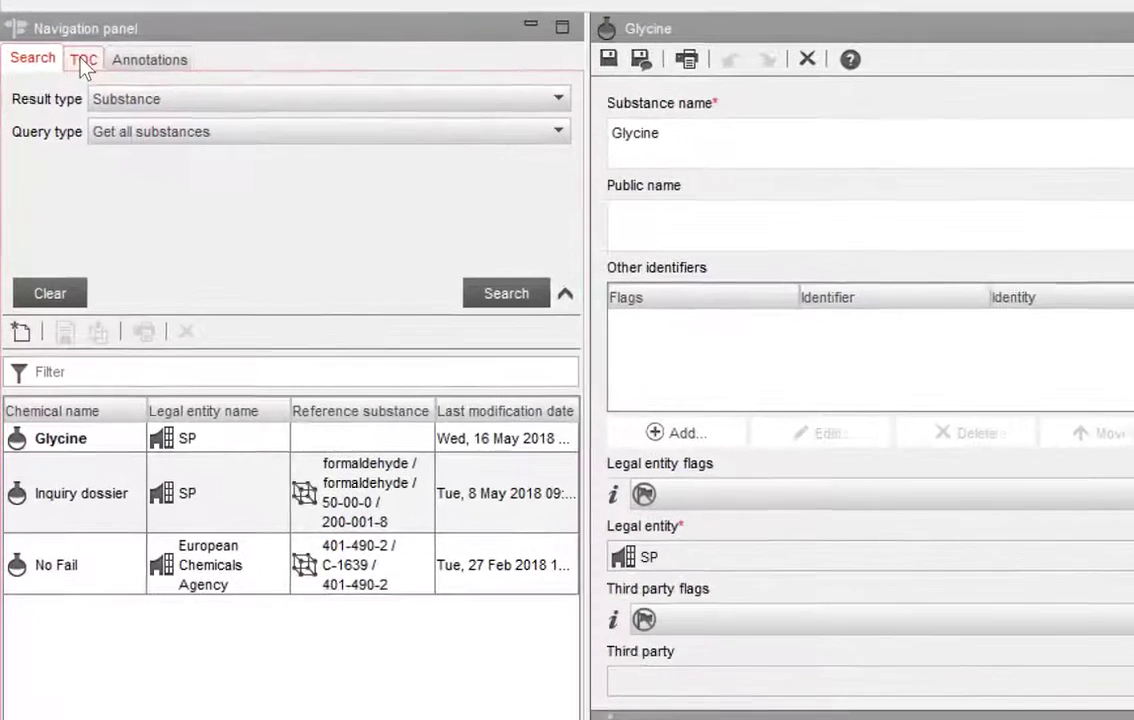
- Switch Glycine's table of contents to the REACH Inquiry template
{"action": "left_click", "coordinate": [83, 60]}
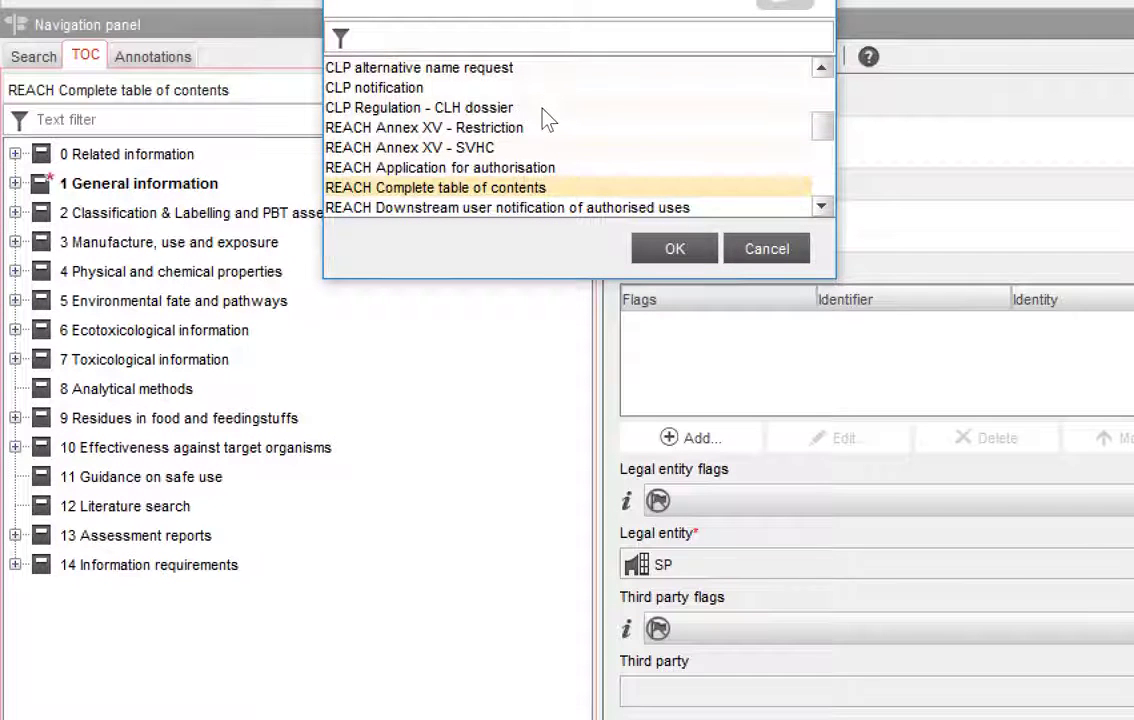
{"action": "scroll", "coordinate": [541, 112], "scroll_direction": "down", "scroll_amount": 1}
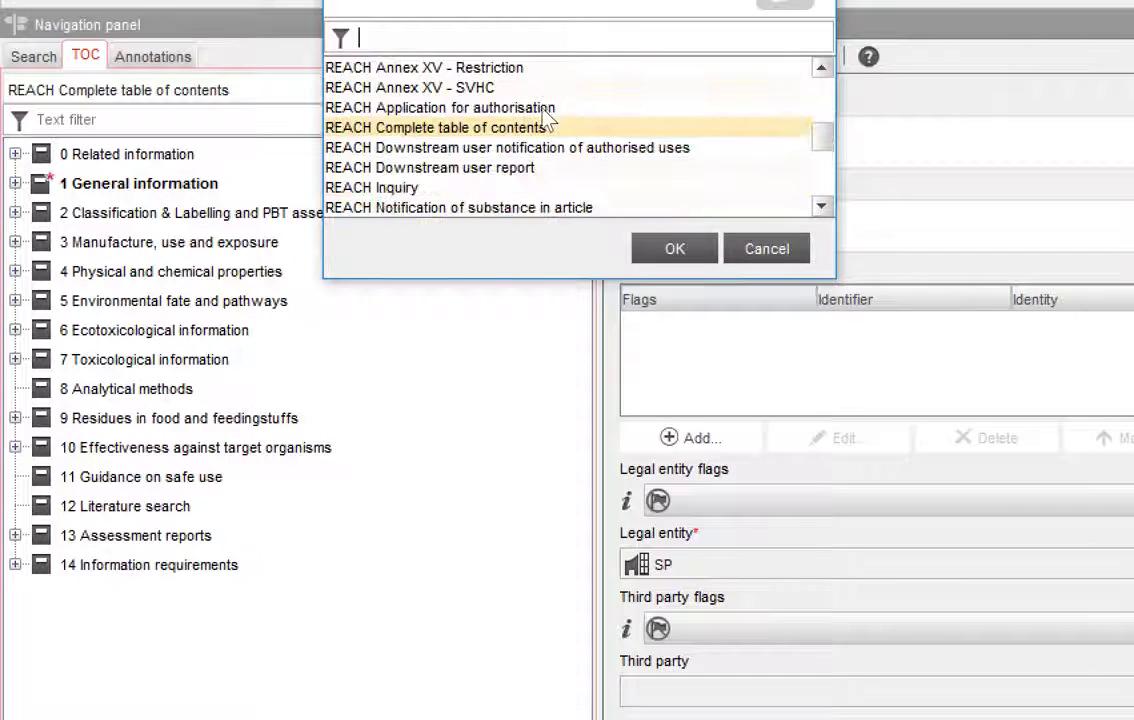
{"action": "left_click", "coordinate": [398, 189]}
{"action": "left_click", "coordinate": [645, 250]}
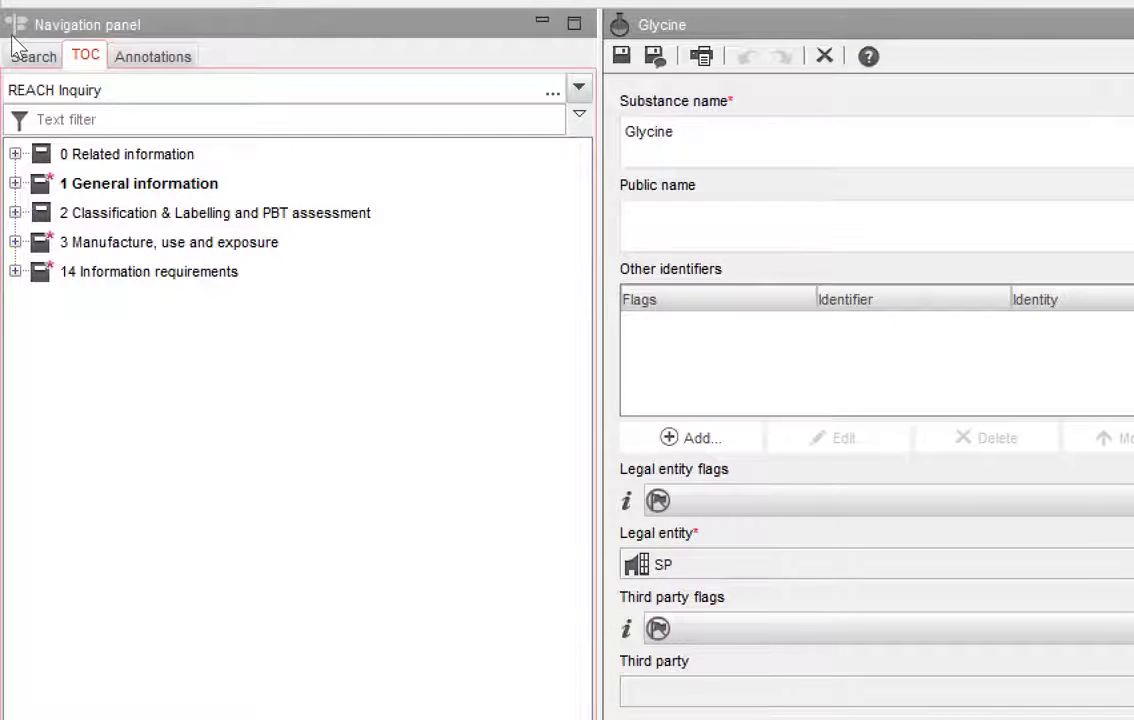
- In section 1.1 Identification, start linking a reference substance
{"action": "left_click", "coordinate": [16, 184]}
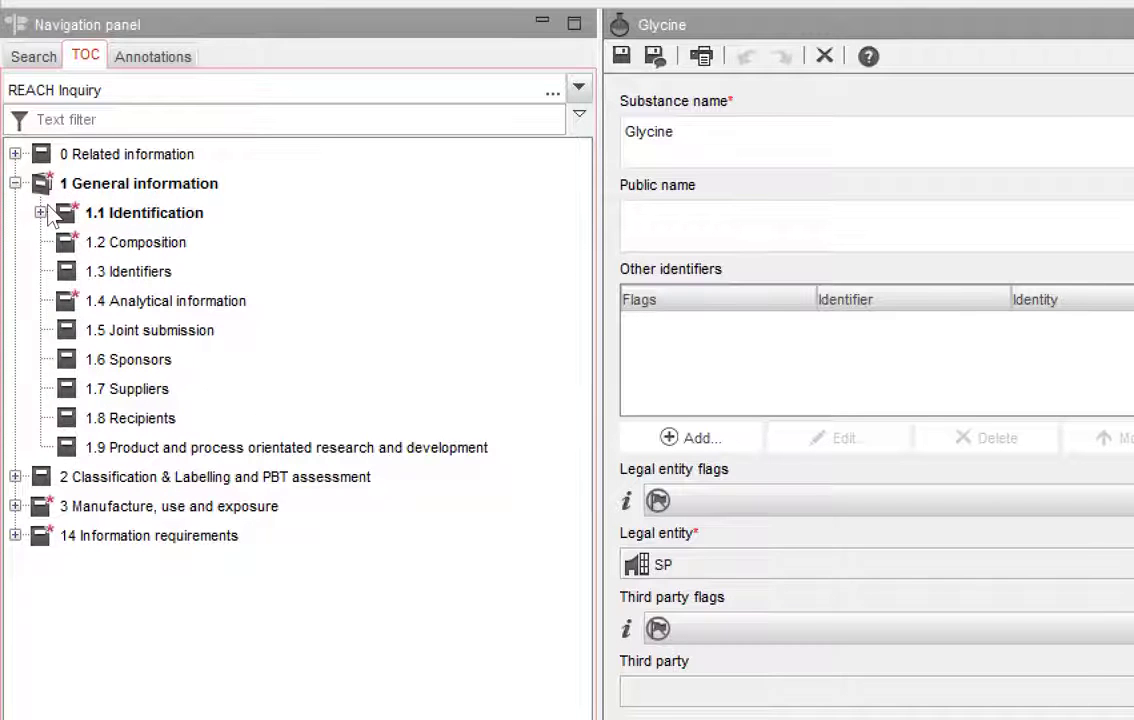
{"action": "left_click", "coordinate": [130, 214]}
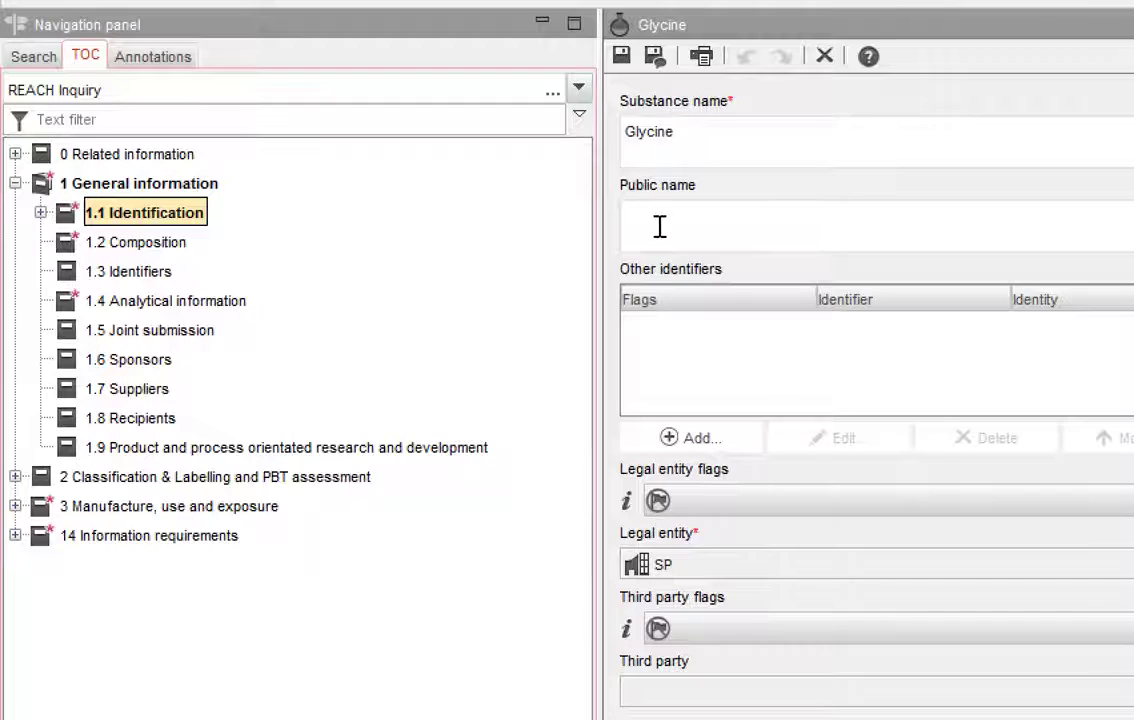
{"action": "scroll", "coordinate": [660, 260], "scroll_direction": "down", "scroll_amount": 3}
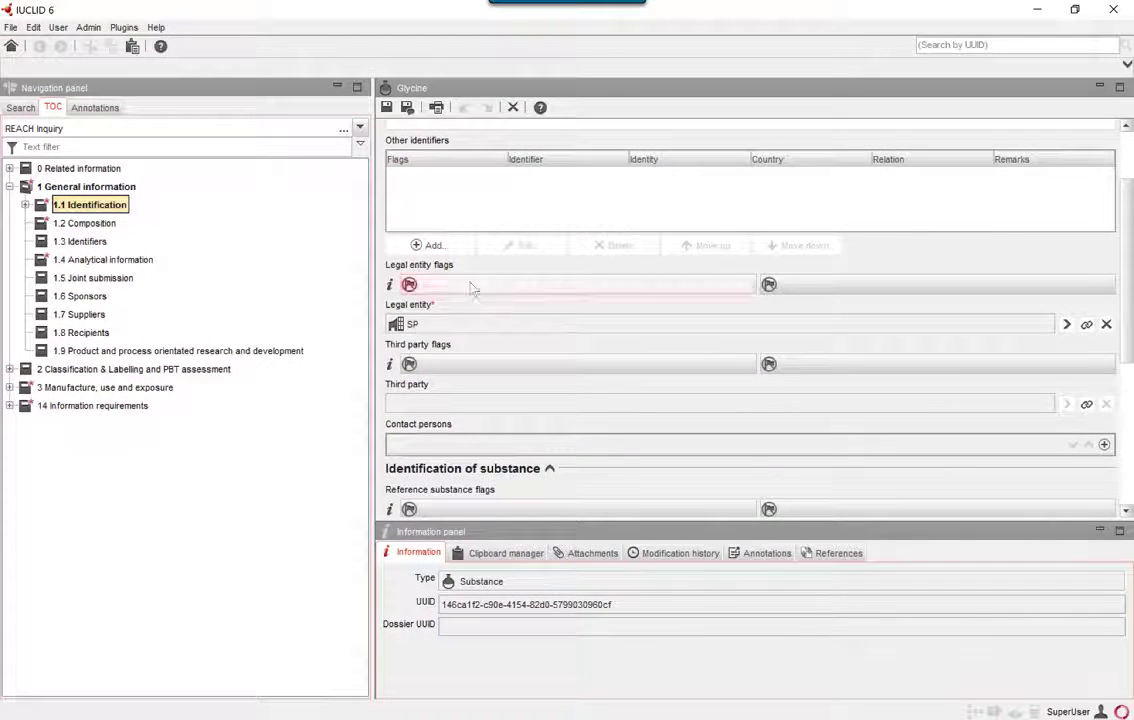
{"action": "scroll", "coordinate": [481, 293], "scroll_direction": "down", "scroll_amount": 1}
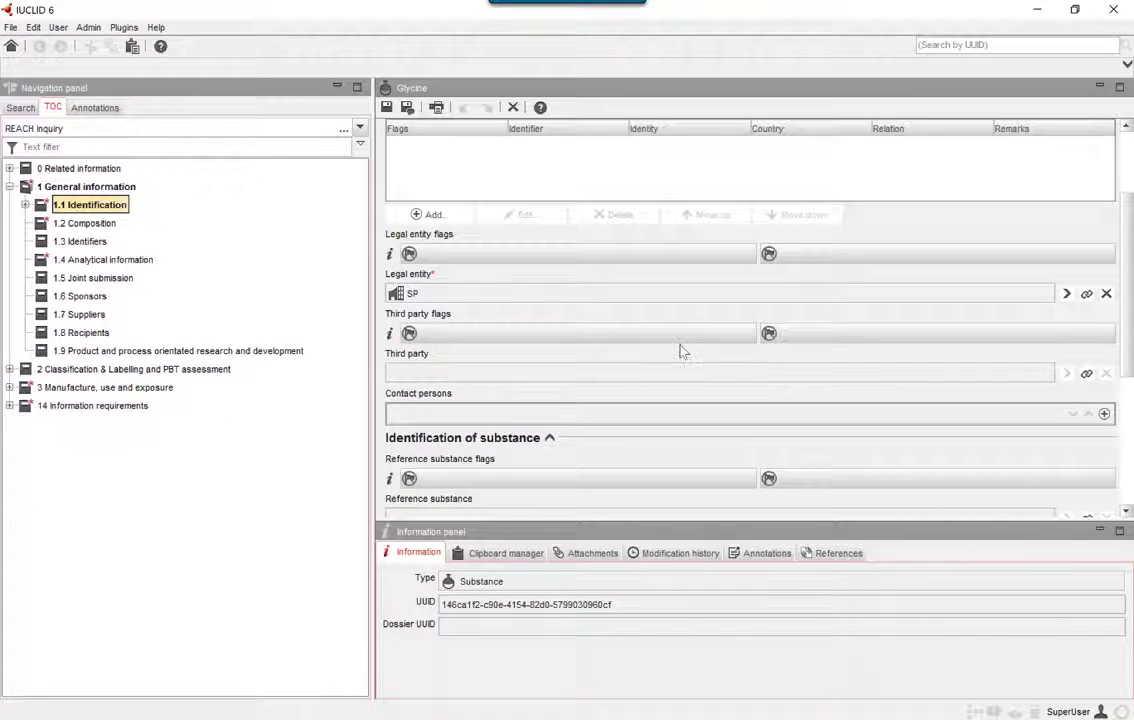
{"action": "scroll", "coordinate": [680, 350], "scroll_direction": "down", "scroll_amount": 3}
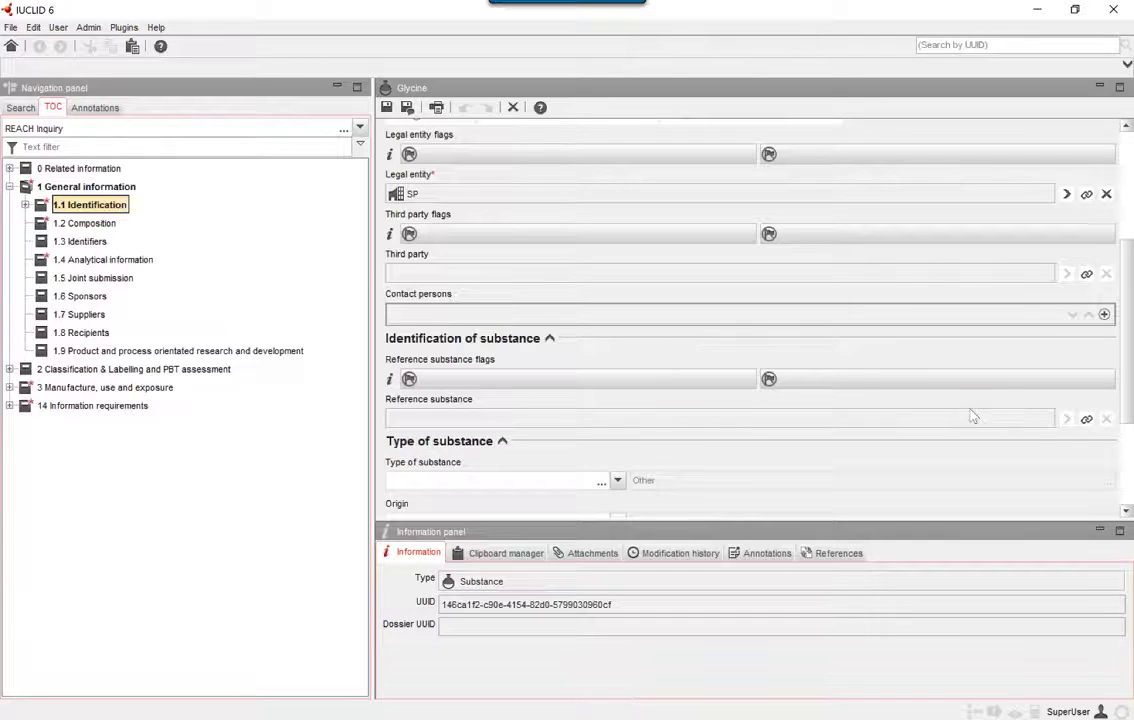
{"action": "left_click", "coordinate": [1087, 420]}
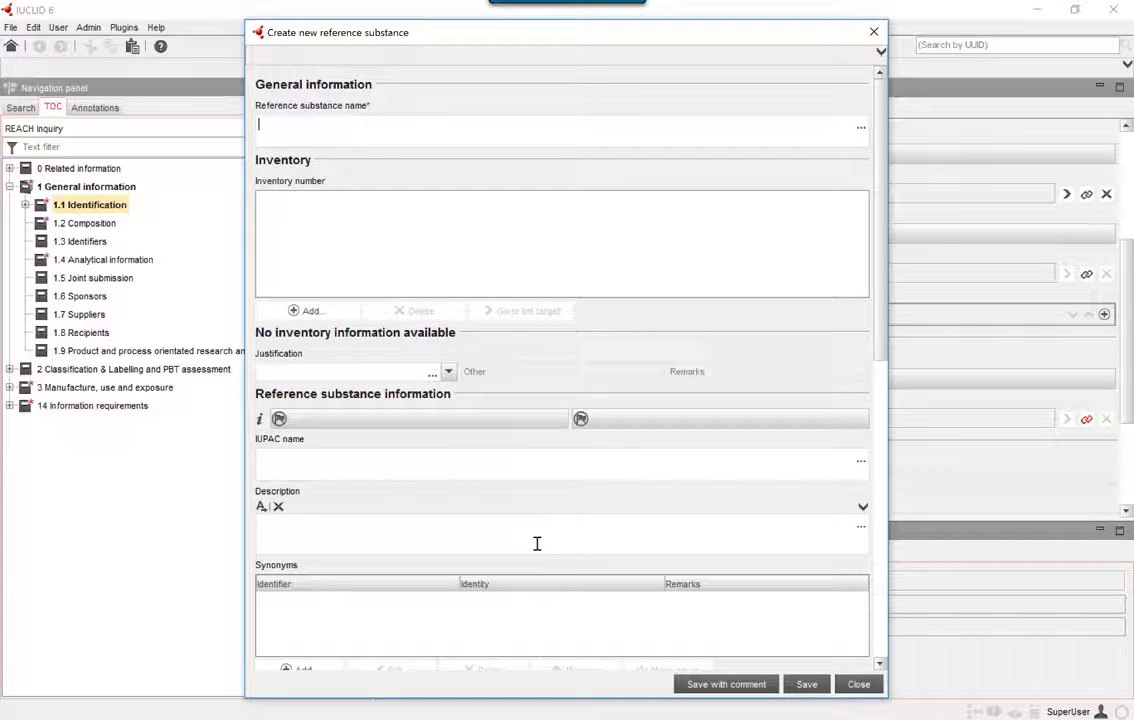
- Name the new reference substance Glycine and add EC inventory entry 200-272-2
{"action": "type", "text": "Glycine"}
{"action": "left_click", "coordinate": [306, 310]}
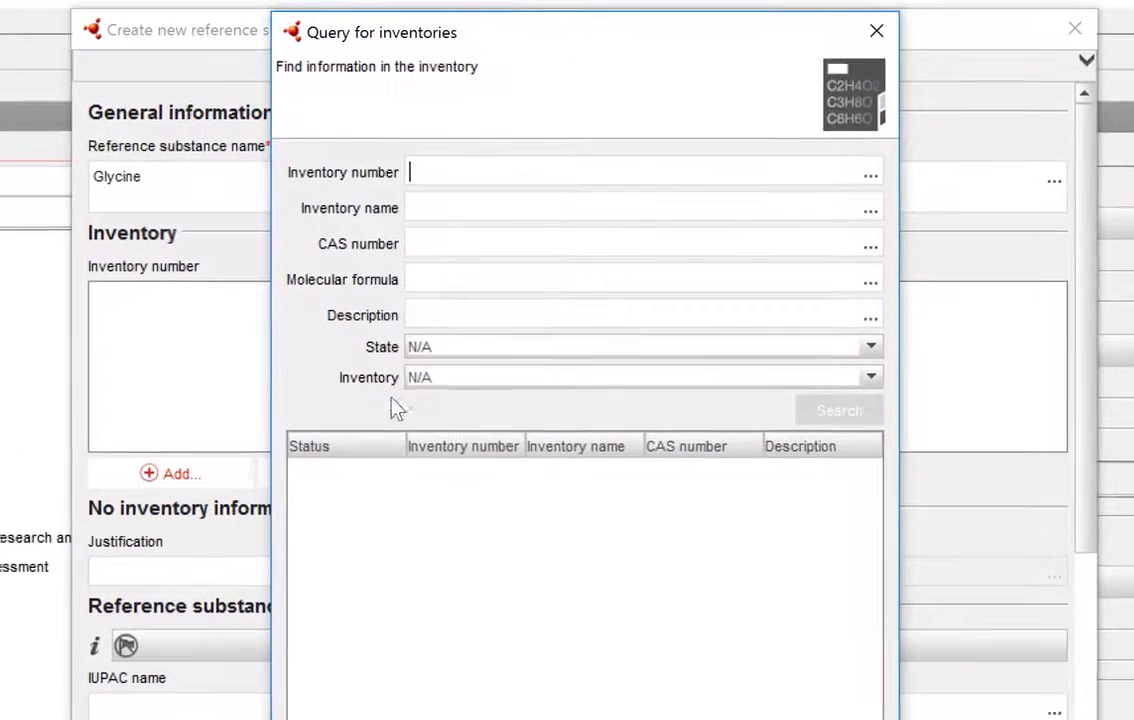
{"action": "type", "text": "20"}
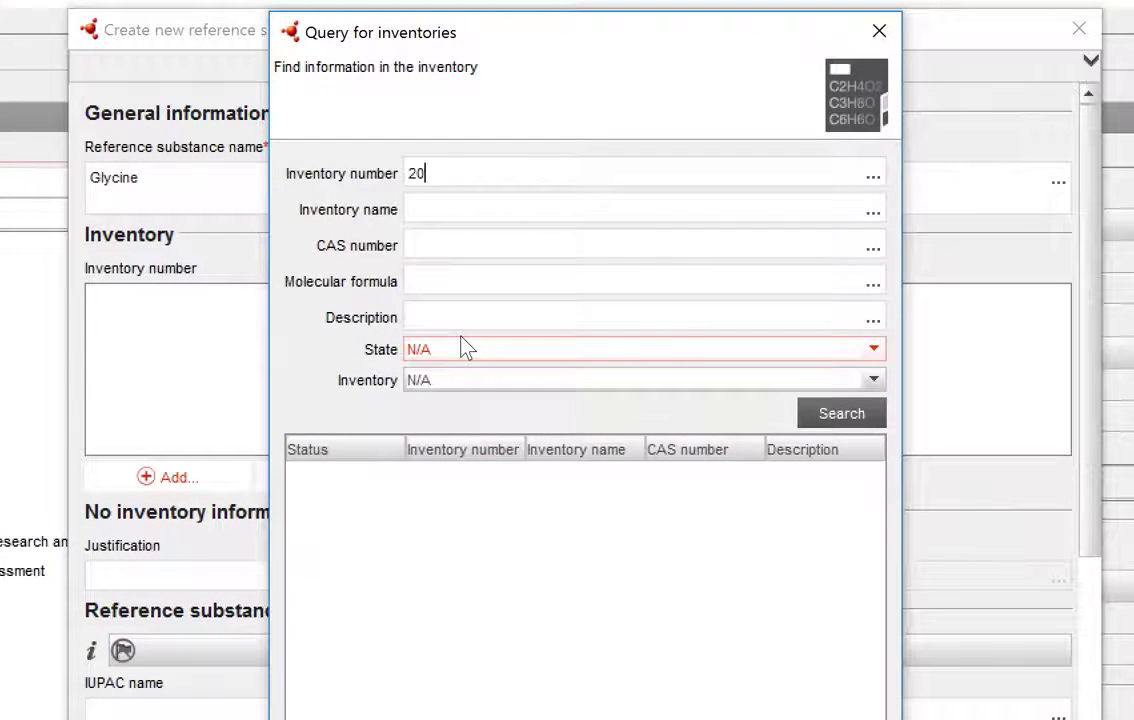
{"action": "type", "text": "0-"}
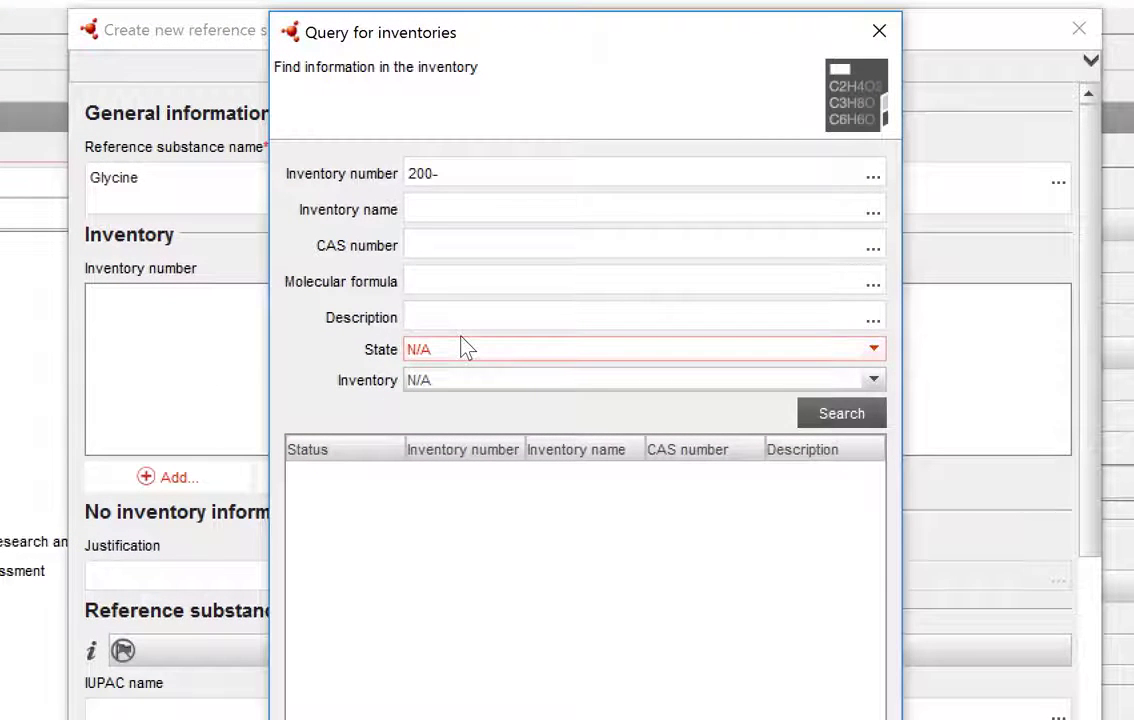
{"action": "type", "text": "272"}
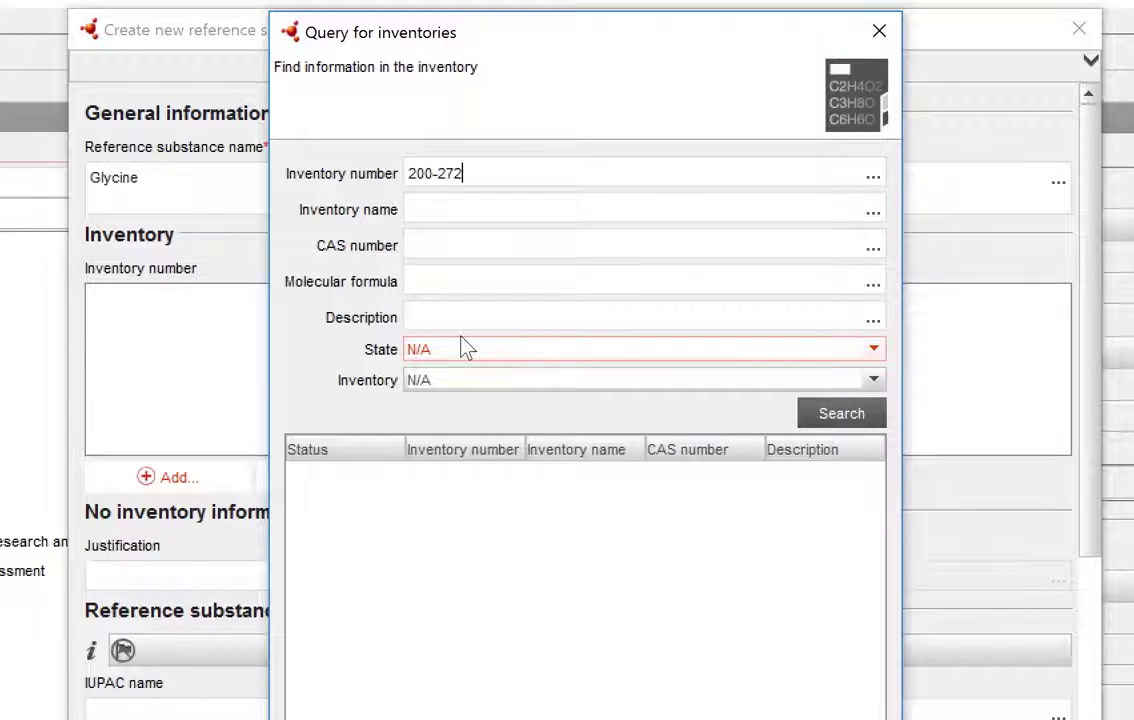
{"action": "type", "text": "-2"}
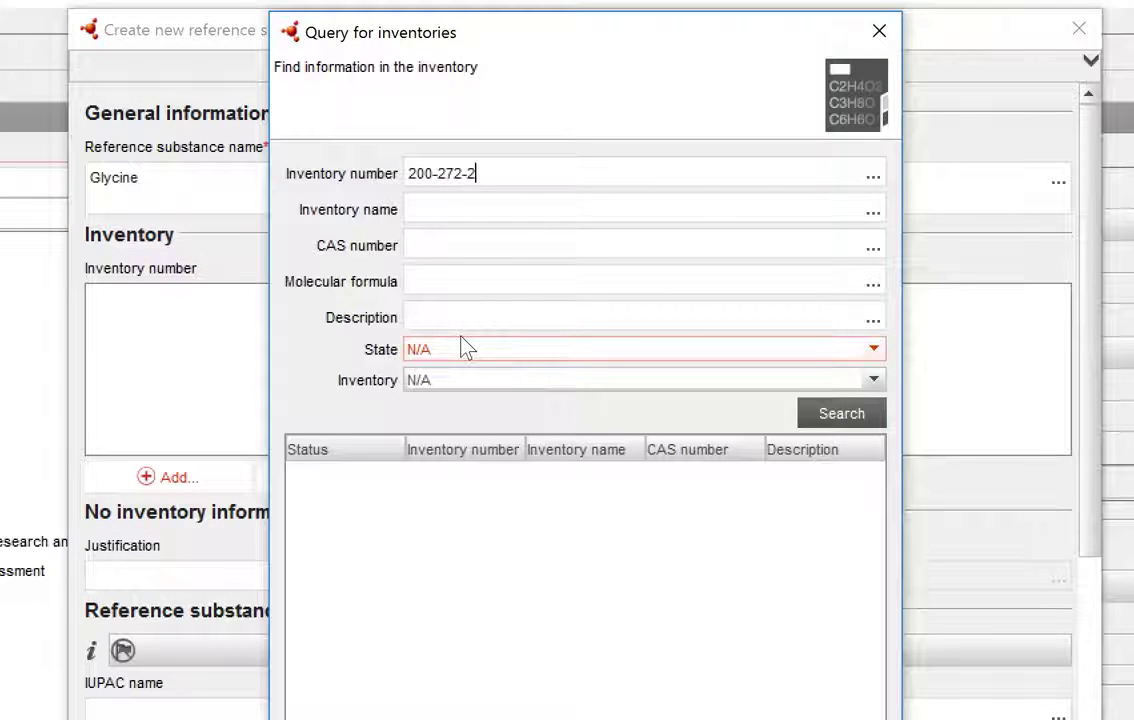
{"action": "left_click", "coordinate": [822, 412]}
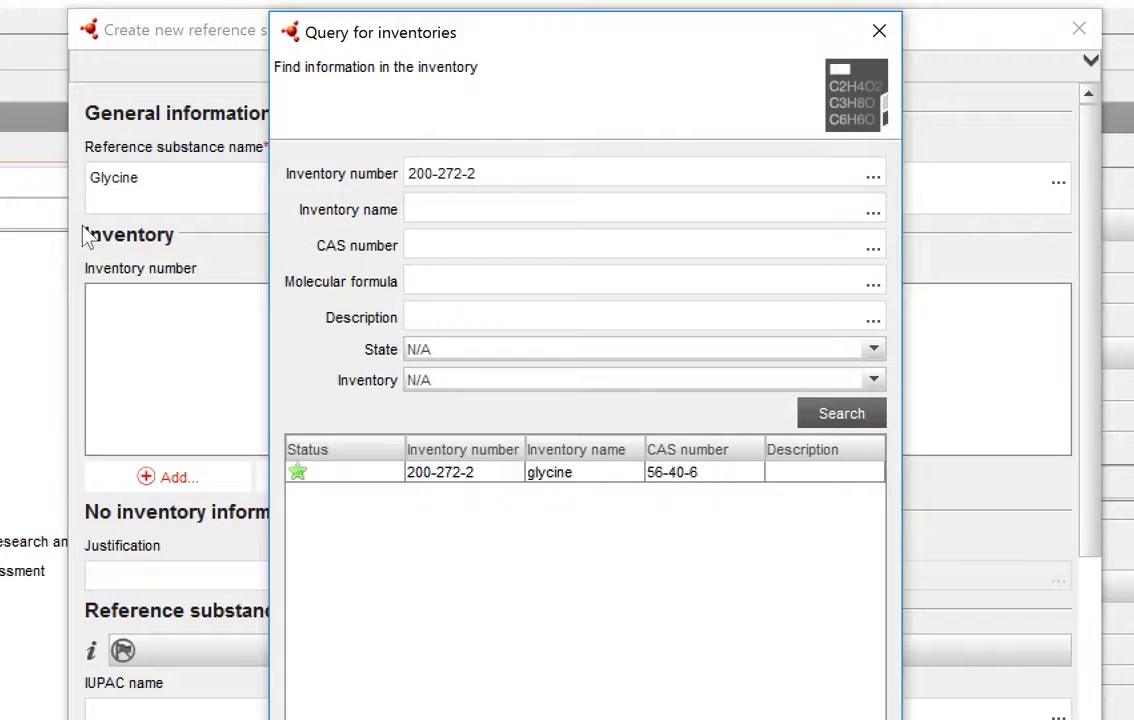
{"action": "double_click", "coordinate": [470, 472]}
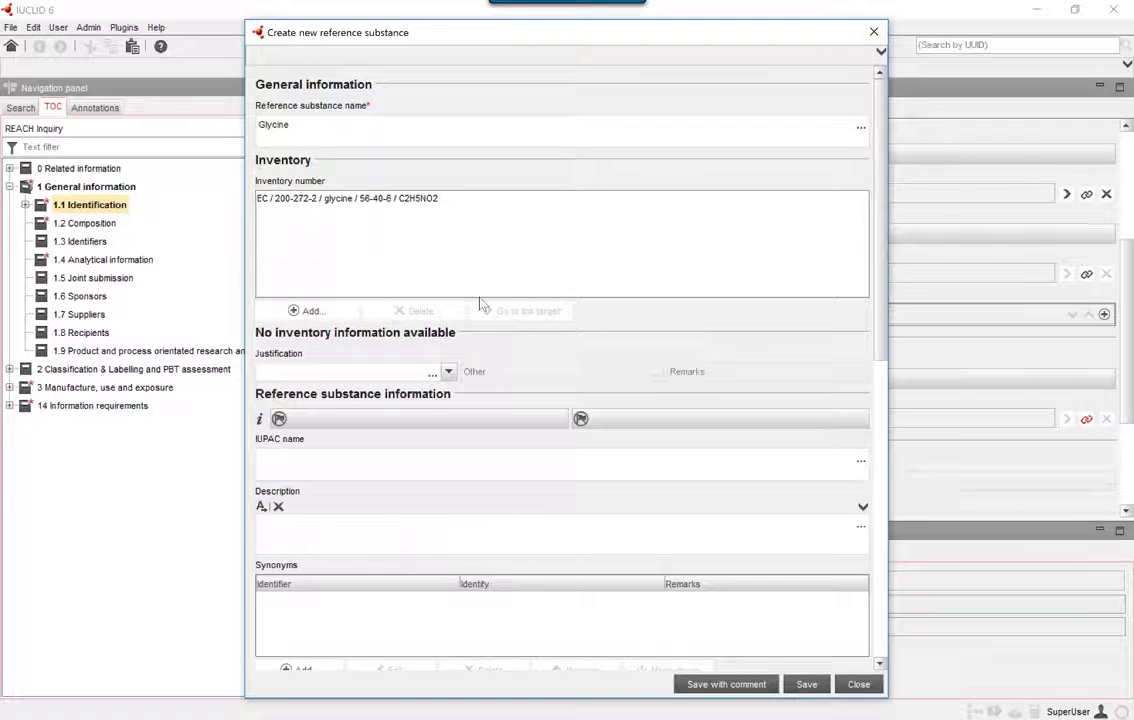
- Enter 2-aminoacetic acid as the reference substance's IUPAC name
{"action": "scroll", "coordinate": [480, 305], "scroll_direction": "down", "scroll_amount": 1}
{"action": "scroll", "coordinate": [480, 305], "scroll_direction": "down", "scroll_amount": 3}
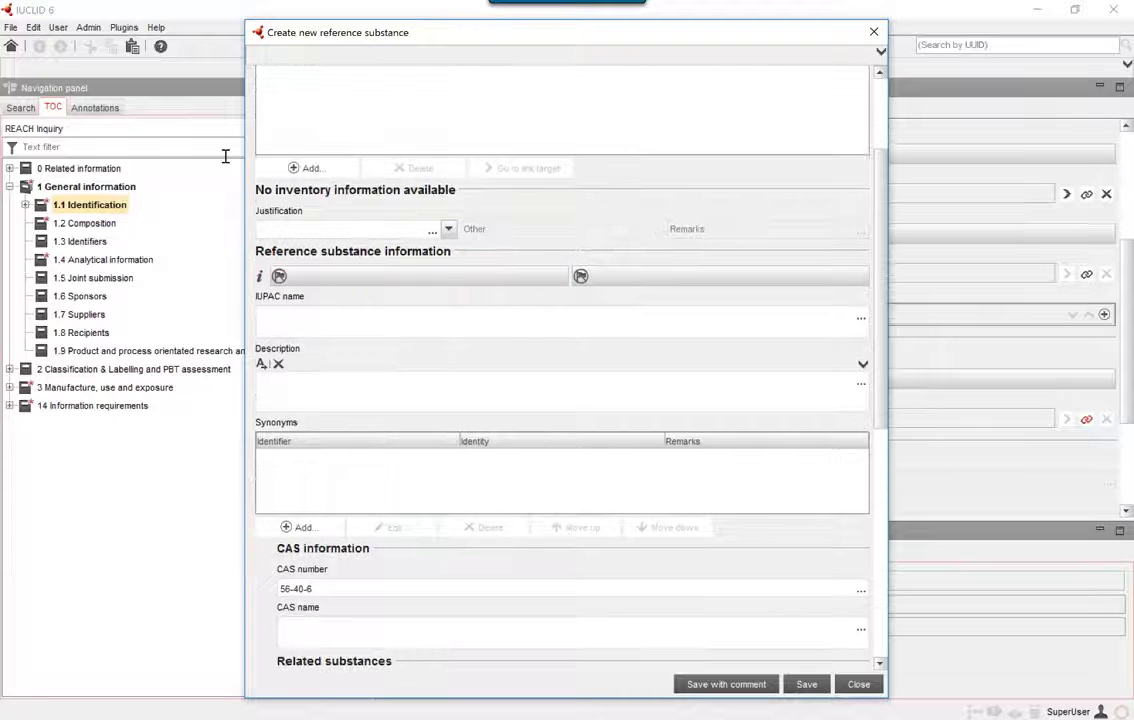
{"action": "left_click", "coordinate": [453, 316]}
{"action": "type", "text": "z"}
{"action": "type", "text": "-aminoacet"}
{"action": "type", "text": "ic a"}
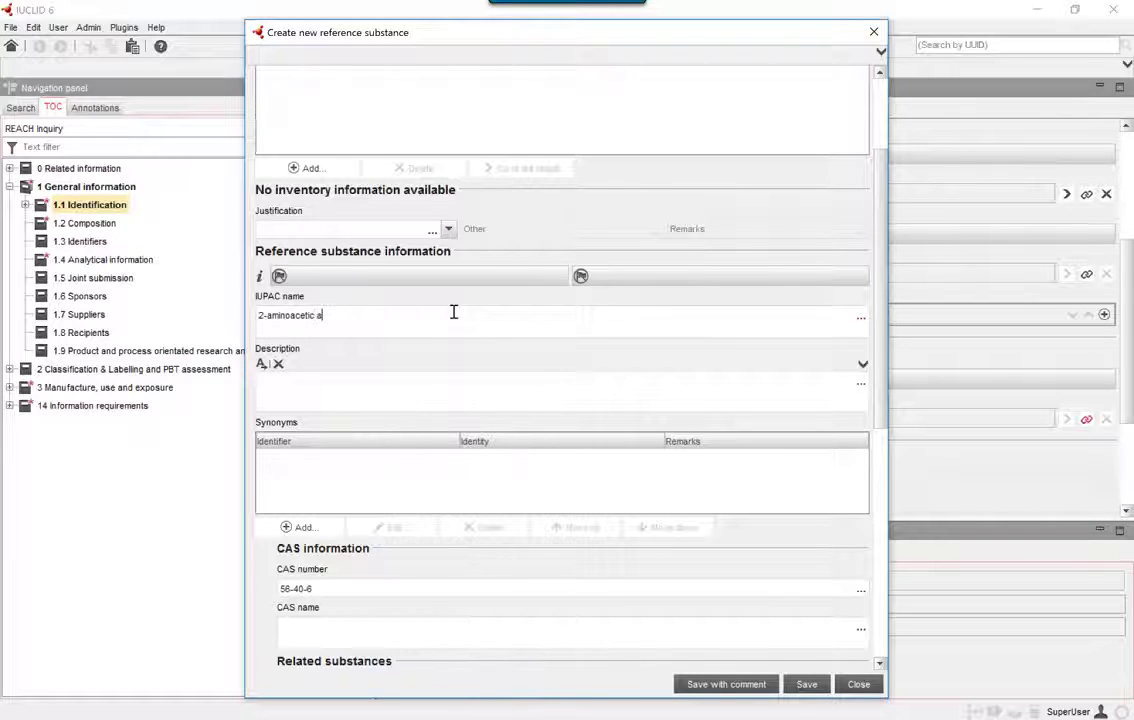
{"action": "type", "text": "cid"}
- Set the molecular weight to ca. 75 and load glycine structure.png as the structural formula
{"action": "scroll", "coordinate": [455, 318], "scroll_direction": "down", "scroll_amount": 3}
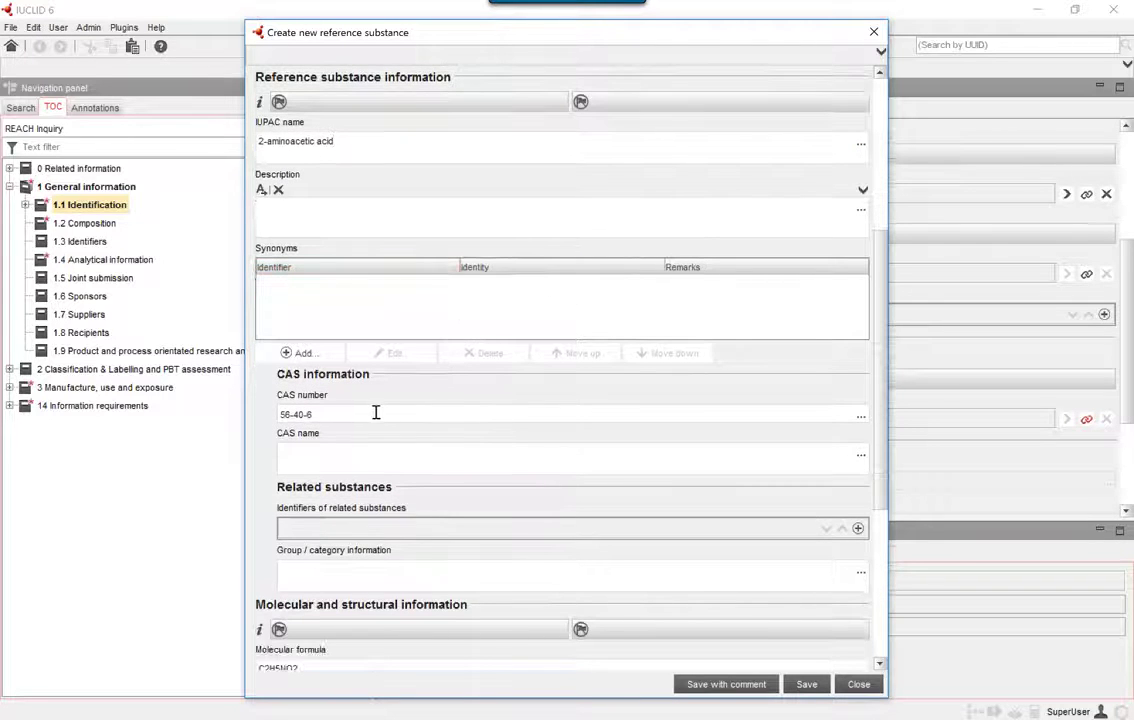
{"action": "scroll", "coordinate": [500, 464], "scroll_direction": "down", "scroll_amount": 2}
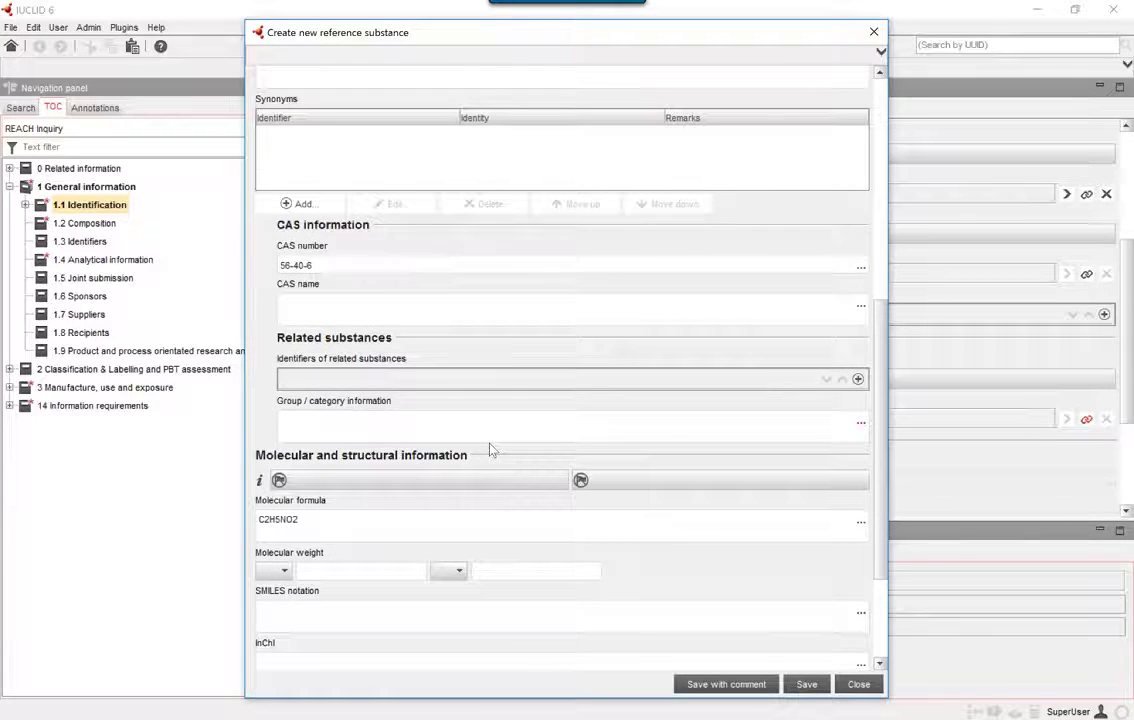
{"action": "scroll", "coordinate": [489, 447], "scroll_direction": "down", "scroll_amount": 3}
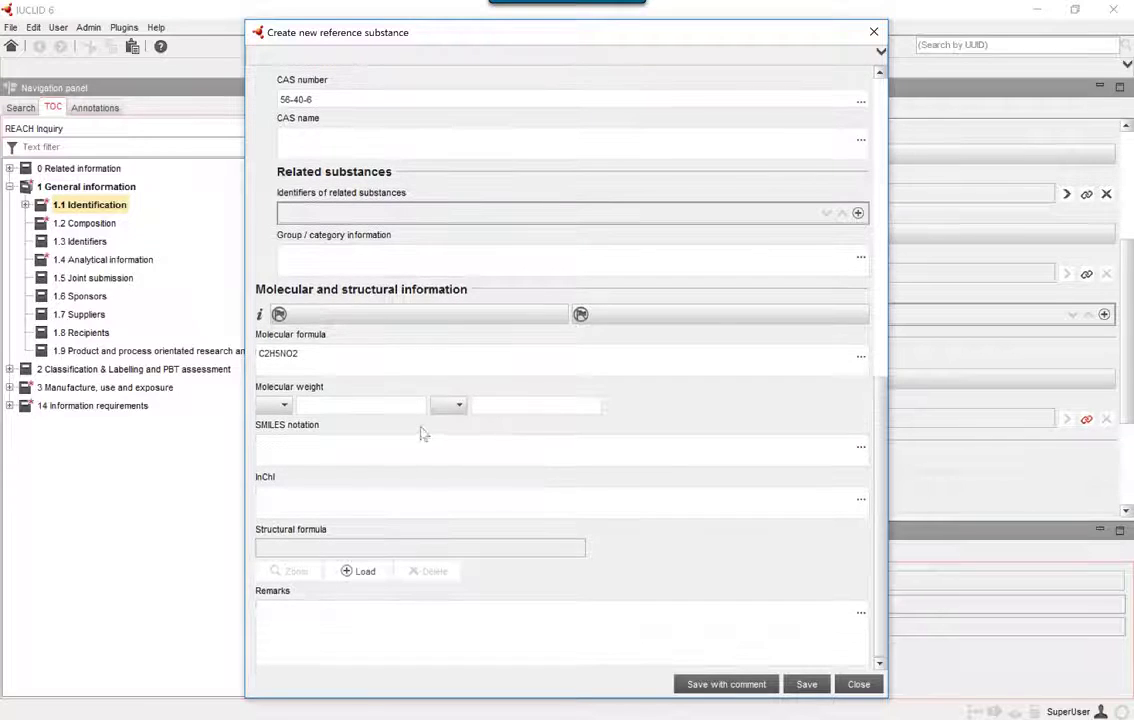
{"action": "left_click", "coordinate": [284, 405]}
{"action": "left_click", "coordinate": [272, 466]}
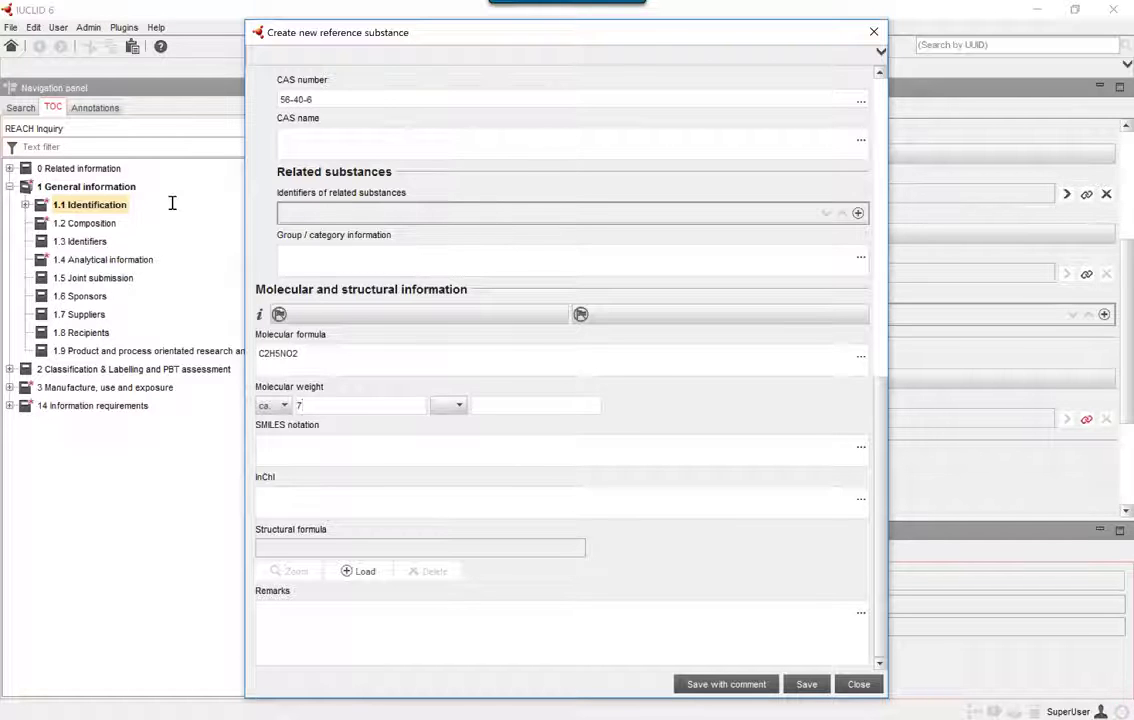
{"action": "left_click", "coordinate": [362, 571]}
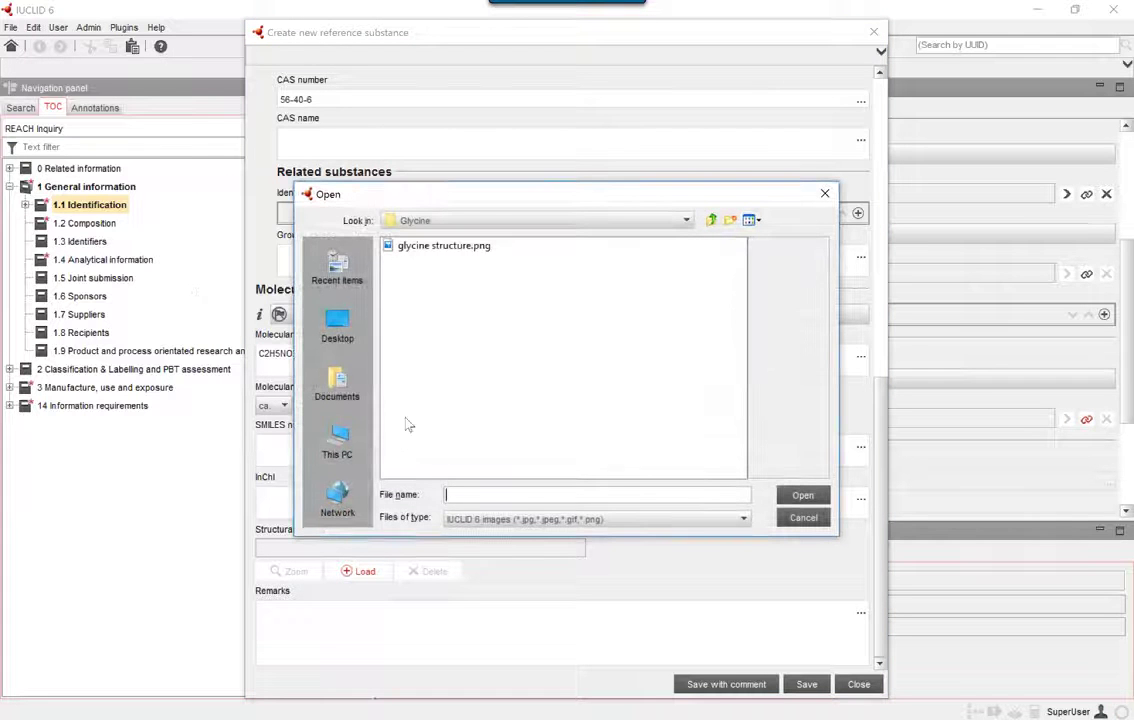
{"action": "double_click", "coordinate": [443, 245]}
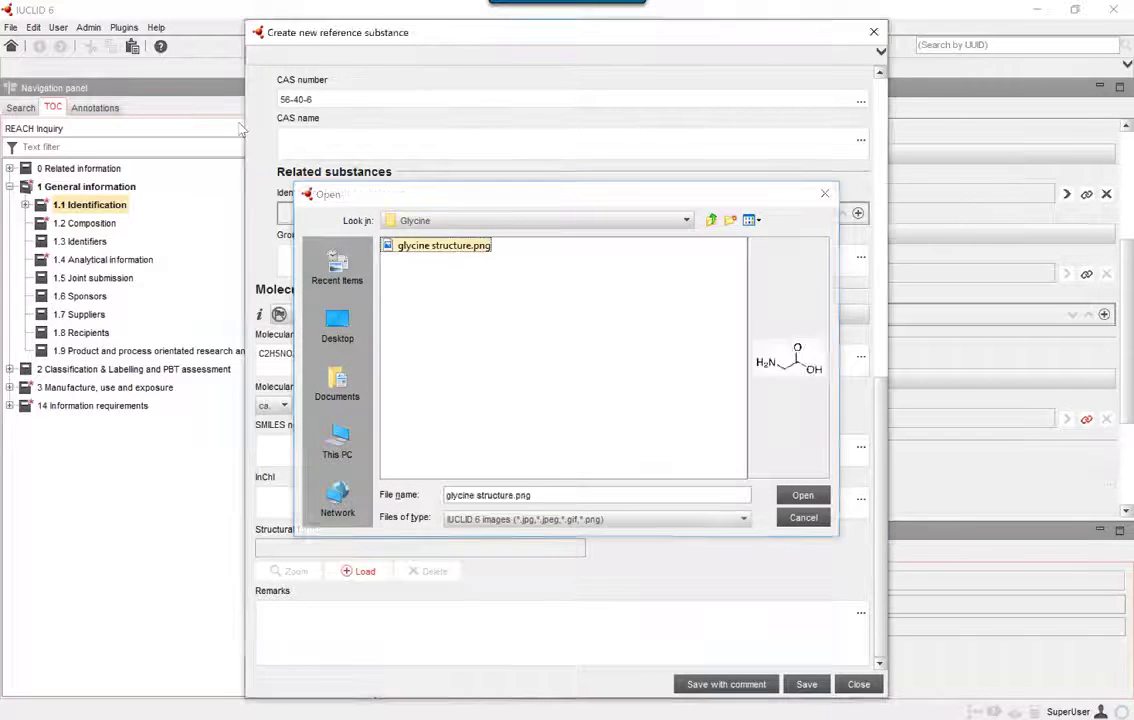
{"action": "scroll", "coordinate": [697, 490], "scroll_direction": "down", "scroll_amount": 3}
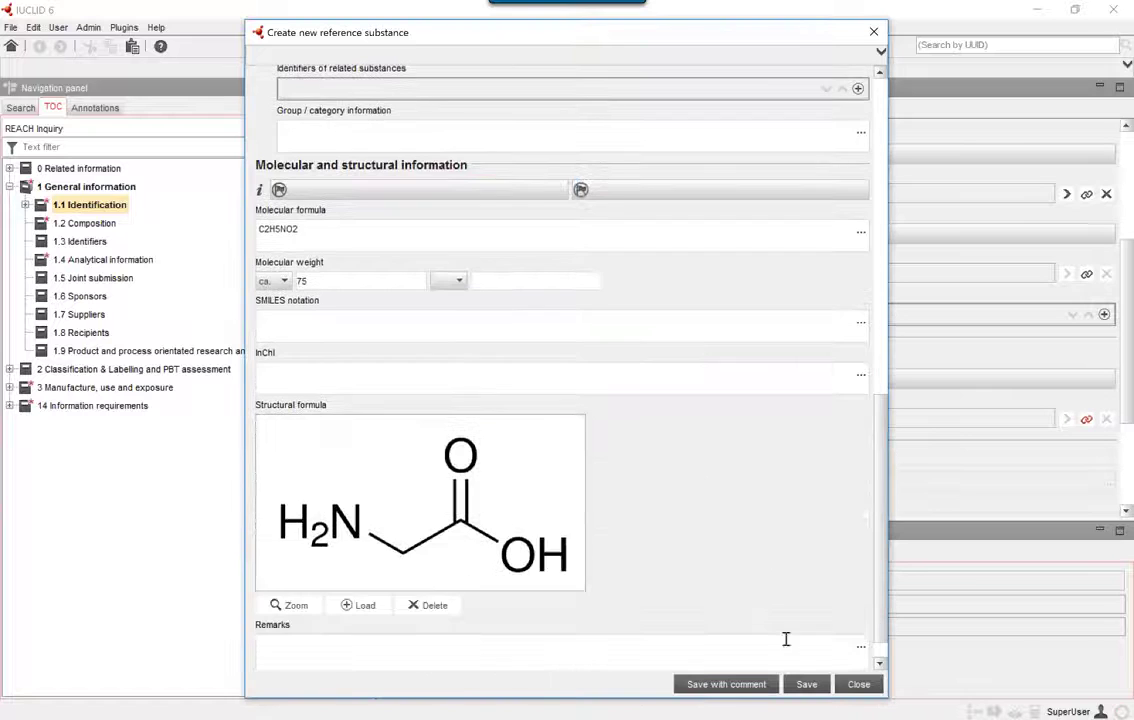
- Link the Glycine reference substance to the substance identification
{"action": "left_click", "coordinate": [806, 685]}
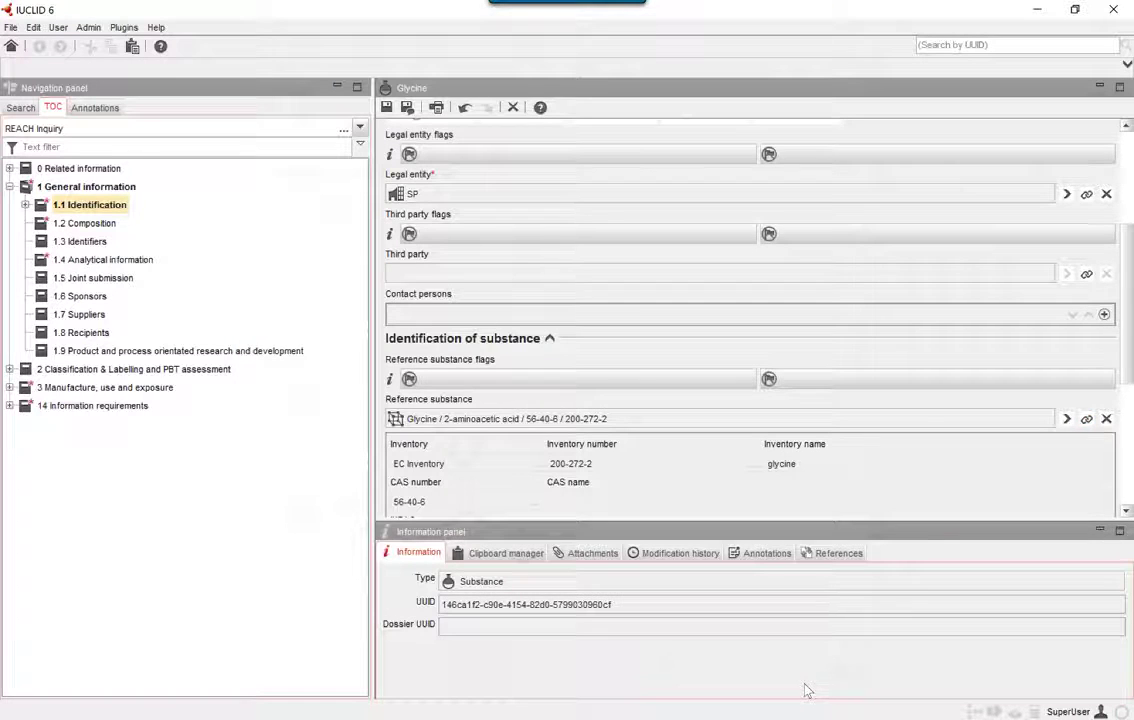
{"action": "scroll", "coordinate": [762, 477], "scroll_direction": "down", "scroll_amount": 4}
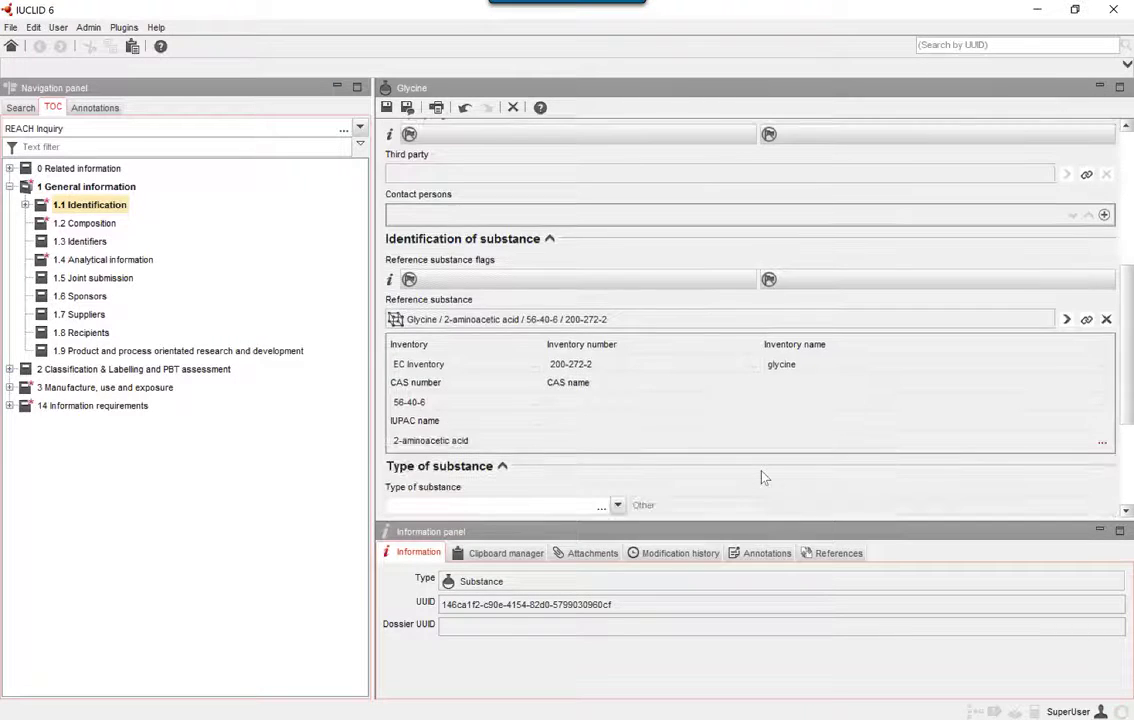
{"action": "scroll", "coordinate": [762, 477], "scroll_direction": "down", "scroll_amount": 3}
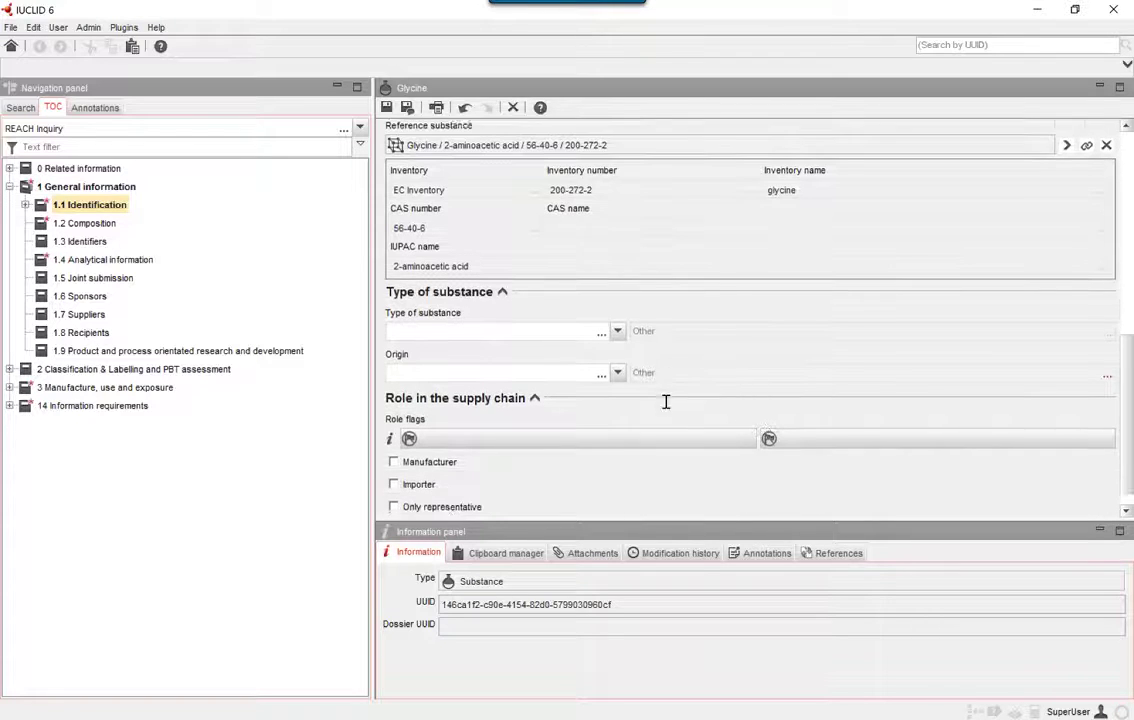
- Set type mono-constituent substance, origin organic, tick Manufacturer, and save
{"action": "left_click", "coordinate": [601, 307]}
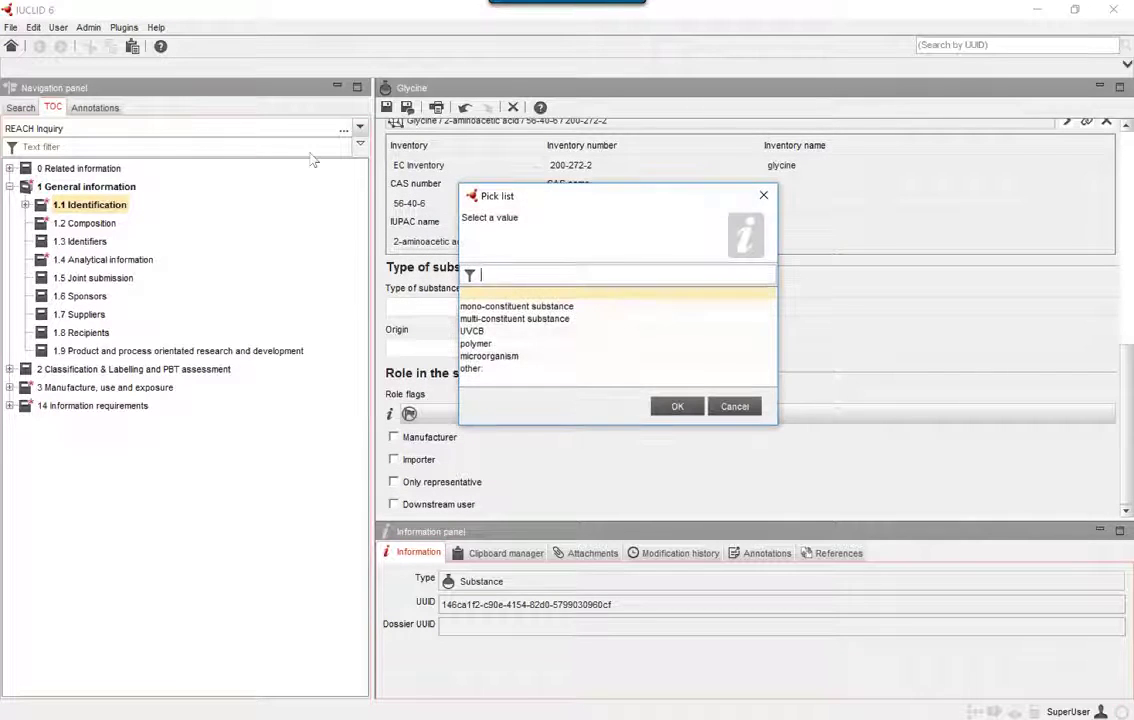
{"action": "key", "text": "Down"}
{"action": "key", "text": "Return"}
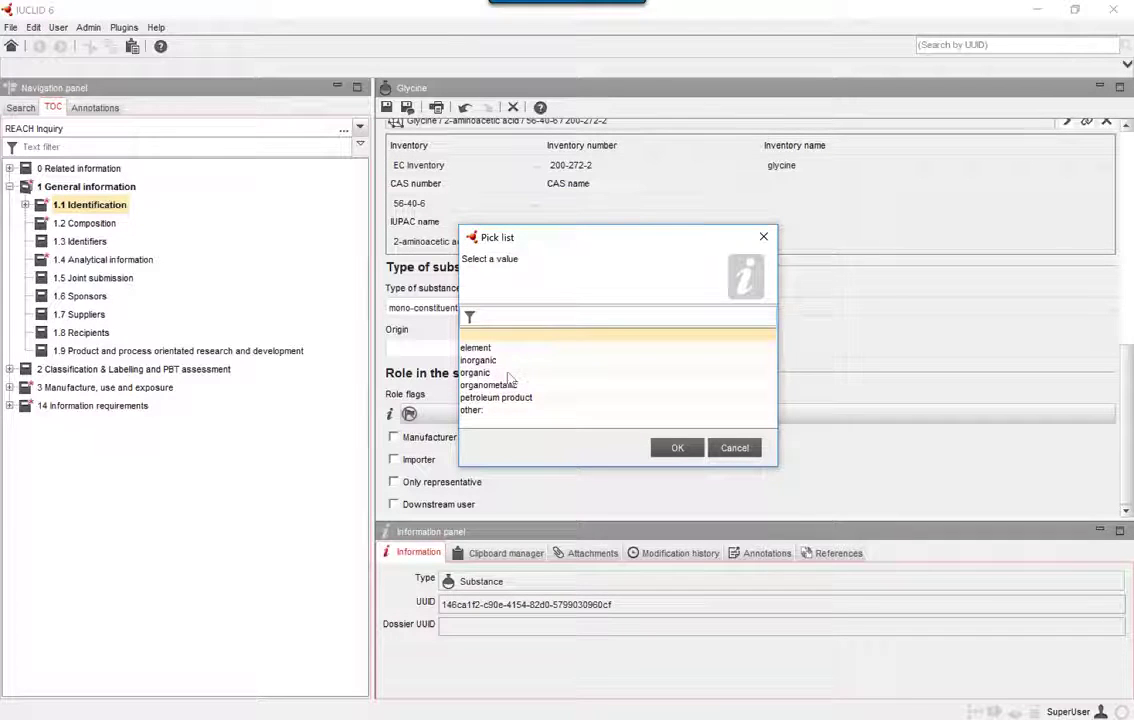
{"action": "key", "text": "Down"}
{"action": "key", "text": "Down"}
{"action": "key", "text": "Down"}
{"action": "key", "text": "Return"}
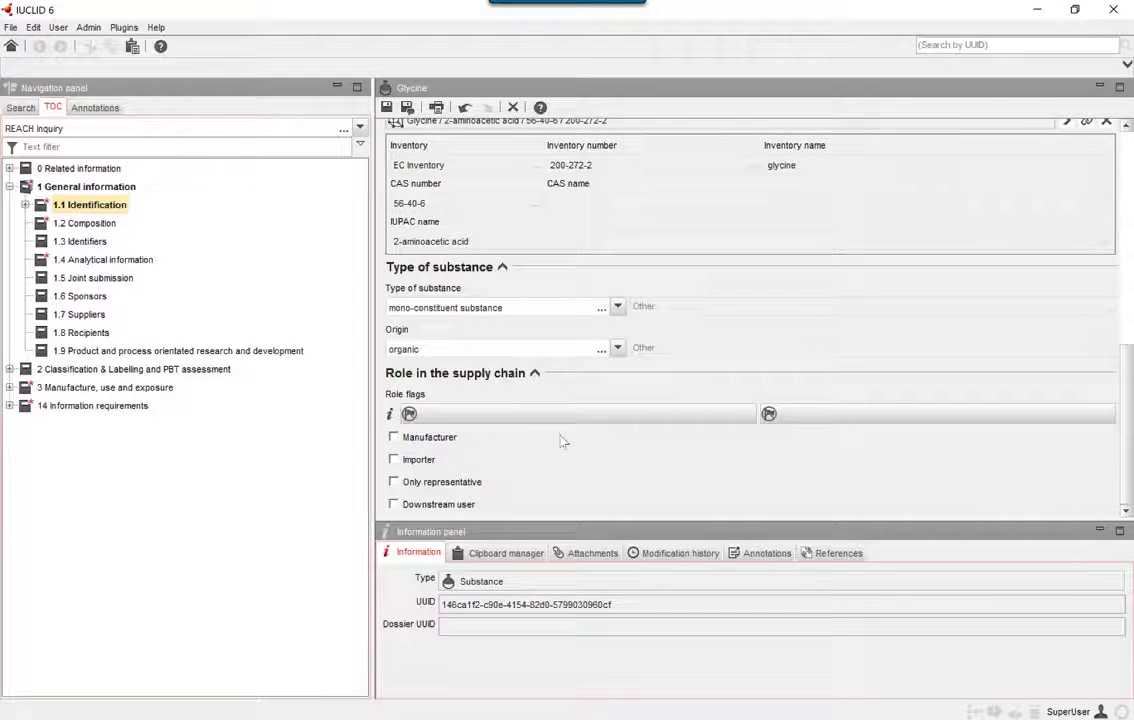
{"action": "left_click", "coordinate": [394, 438]}
{"action": "scroll", "coordinate": [622, 402], "scroll_direction": "up", "scroll_amount": 1}
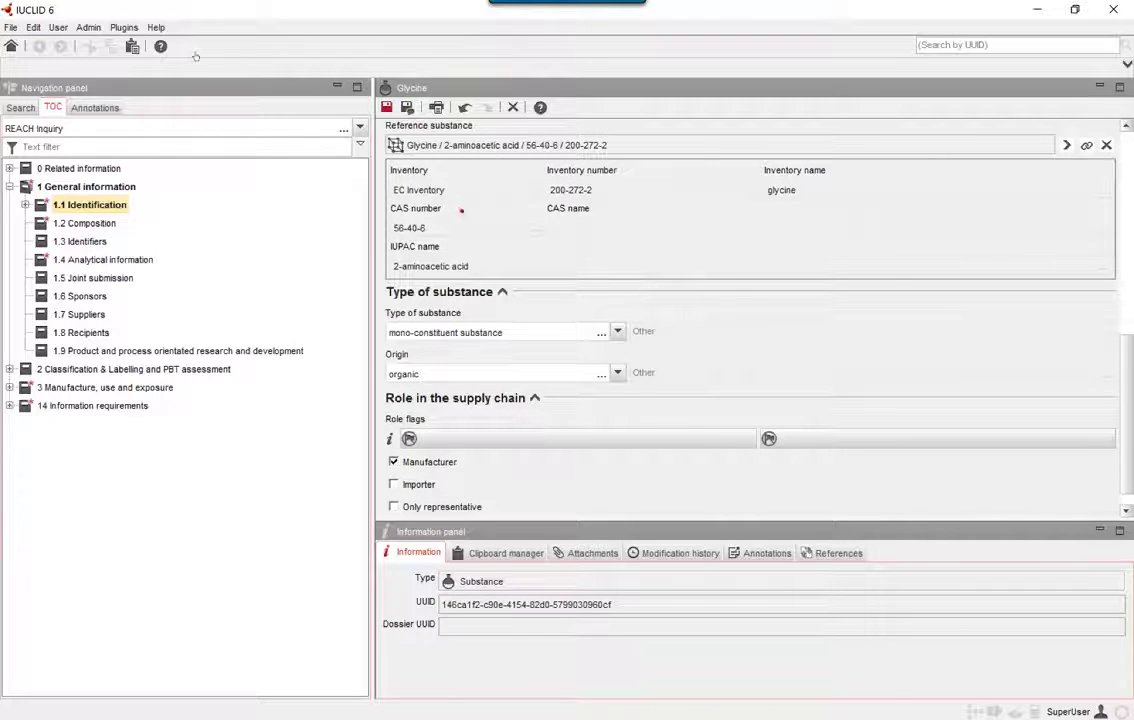
{"action": "key", "text": "ctrl+s"}
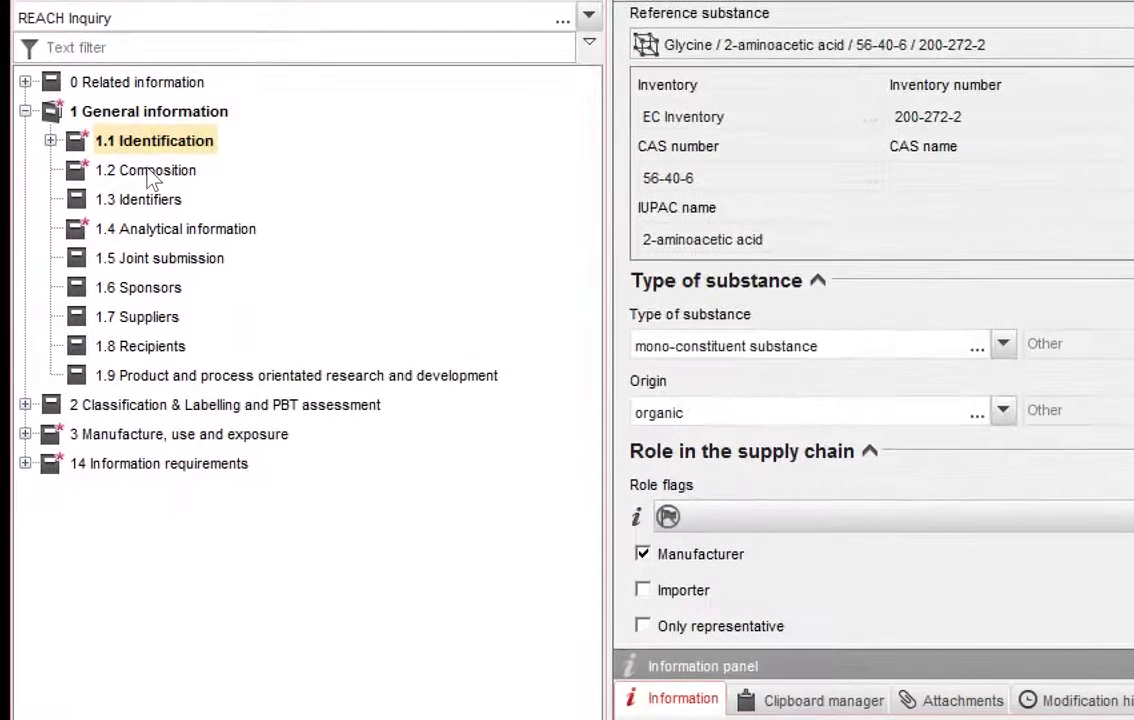
- Create a new record under 1.2 Composition
{"action": "left_click", "coordinate": [150, 172]}
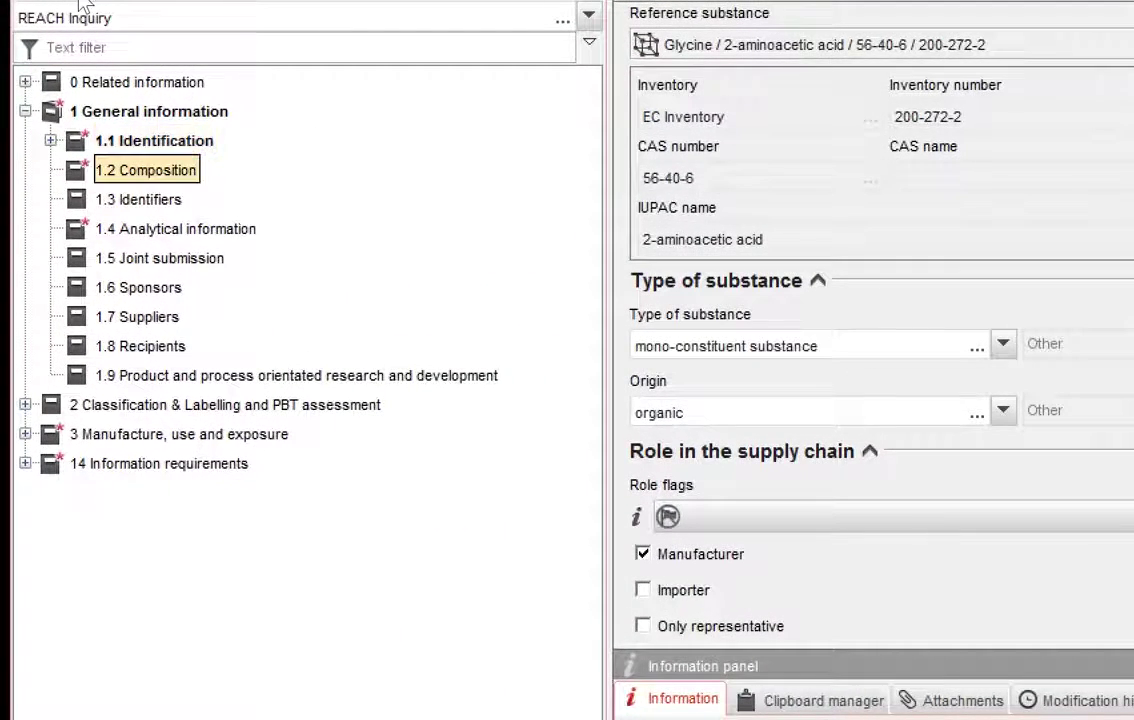
{"action": "key", "text": "shift+F10"}
{"action": "key", "text": "Down"}
{"action": "key", "text": "Return"}
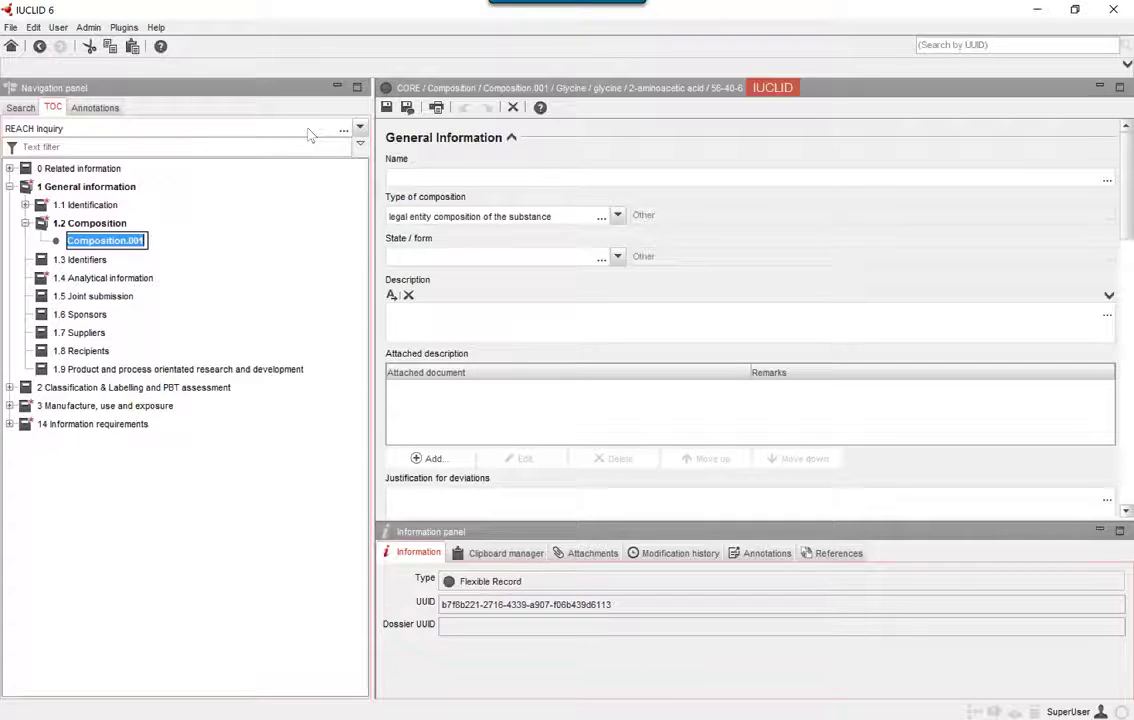
- Set the composition's state / form to solid: particulate/powder
{"action": "left_click", "coordinate": [601, 257]}
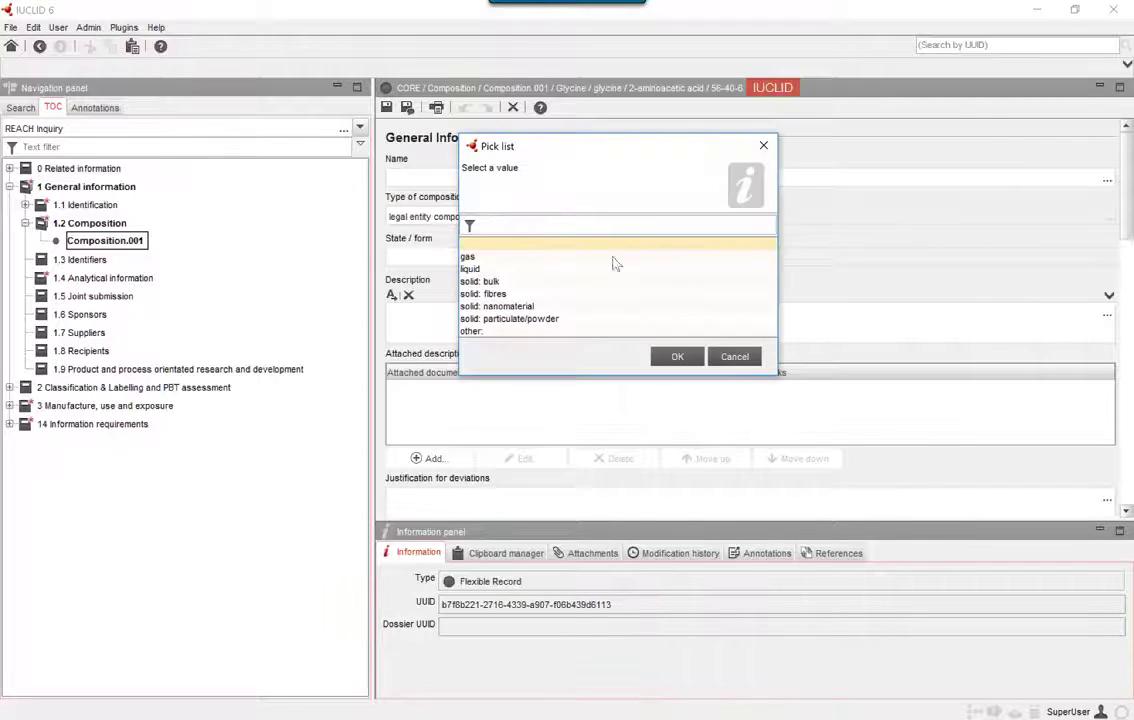
{"action": "left_click", "coordinate": [537, 318]}
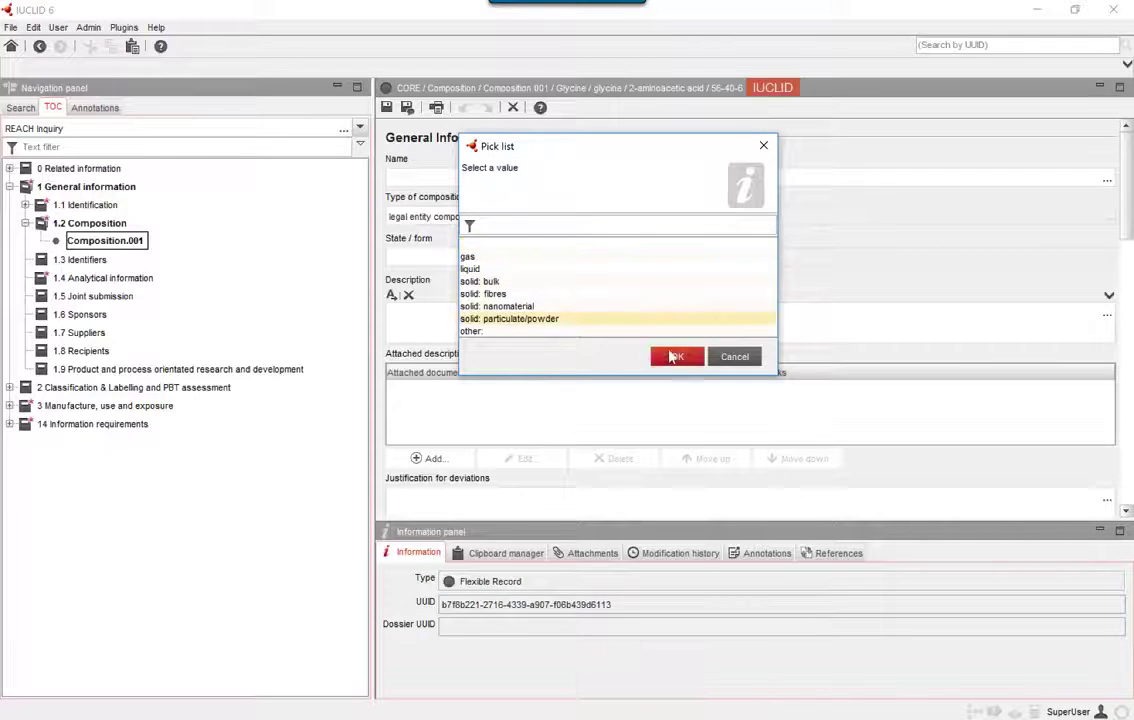
{"action": "left_click", "coordinate": [677, 356]}
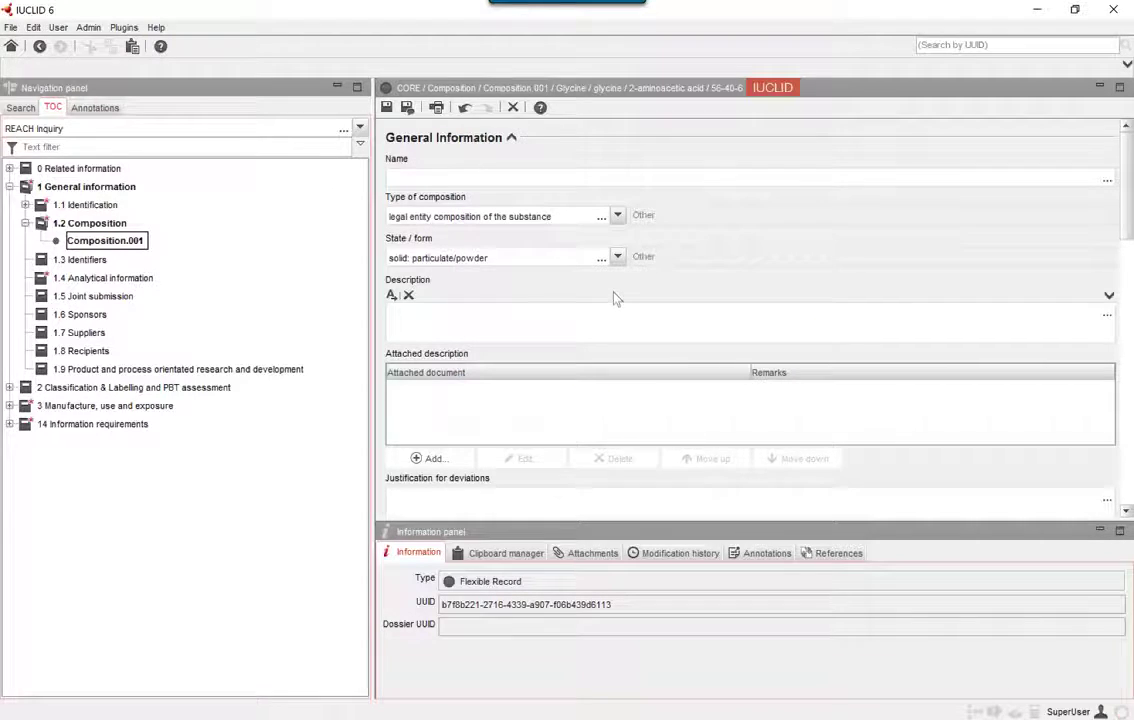
- Set the lower degree-of-purity bound to > 98
{"action": "scroll", "coordinate": [616, 298], "scroll_direction": "down", "scroll_amount": 1}
{"action": "scroll", "coordinate": [616, 298], "scroll_direction": "down", "scroll_amount": 5}
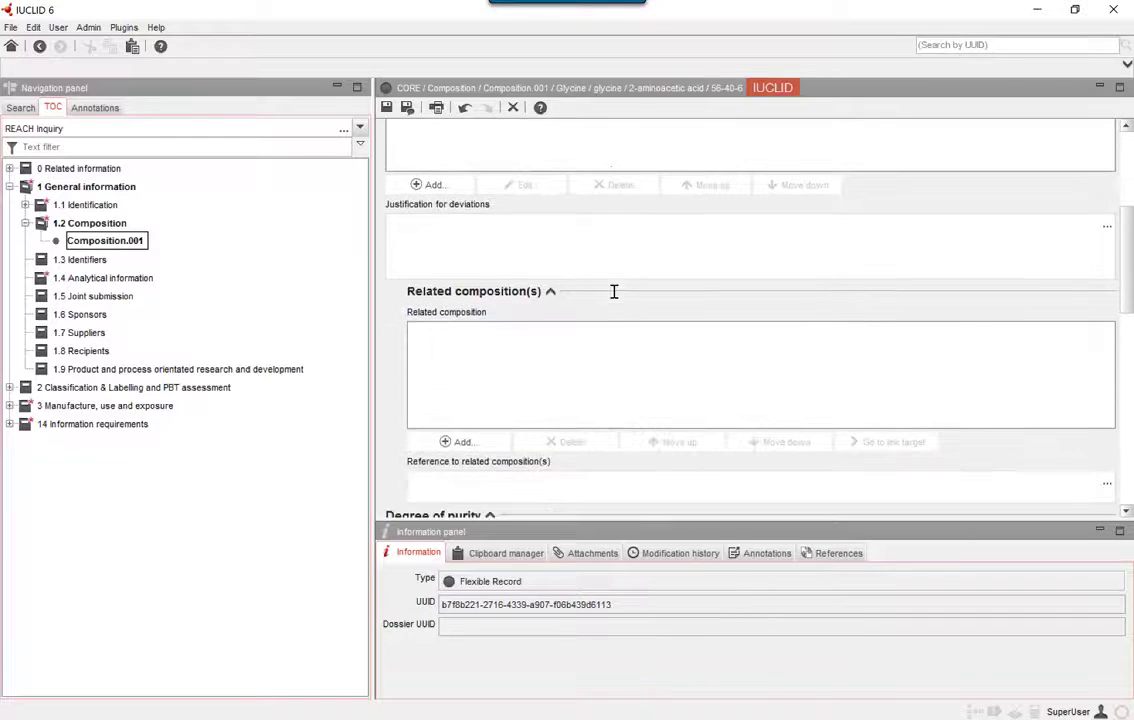
{"action": "scroll", "coordinate": [616, 298], "scroll_direction": "down", "scroll_amount": 3}
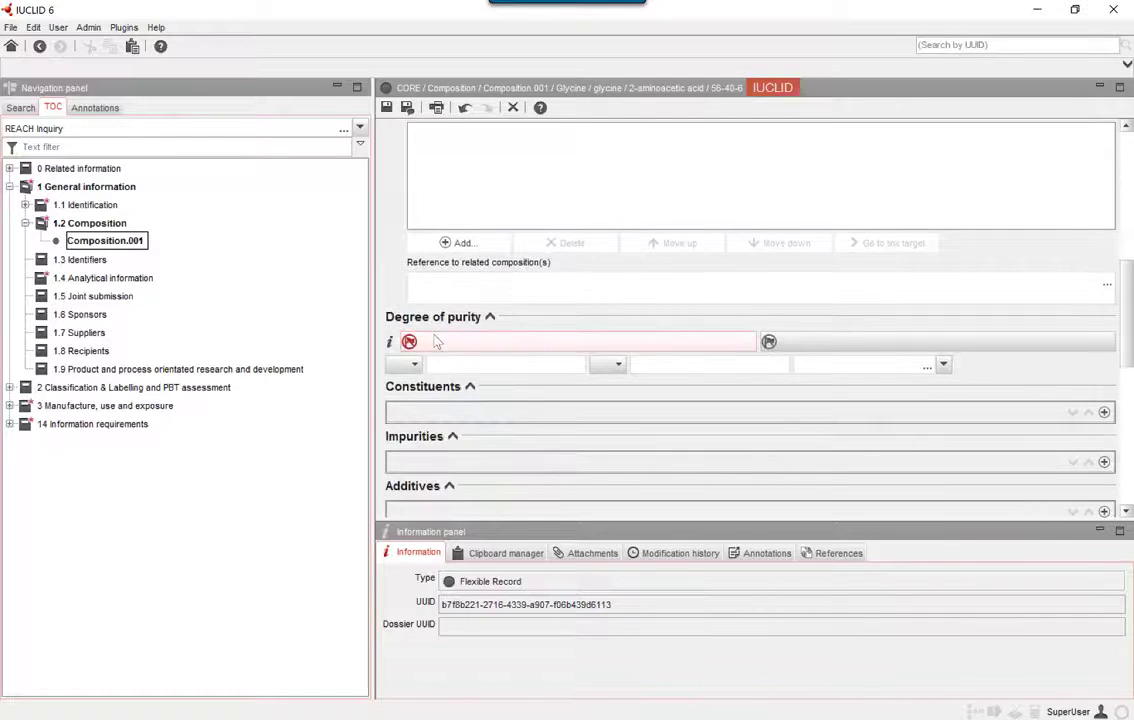
{"action": "left_click", "coordinate": [411, 370]}
{"action": "left_click", "coordinate": [397, 392]}
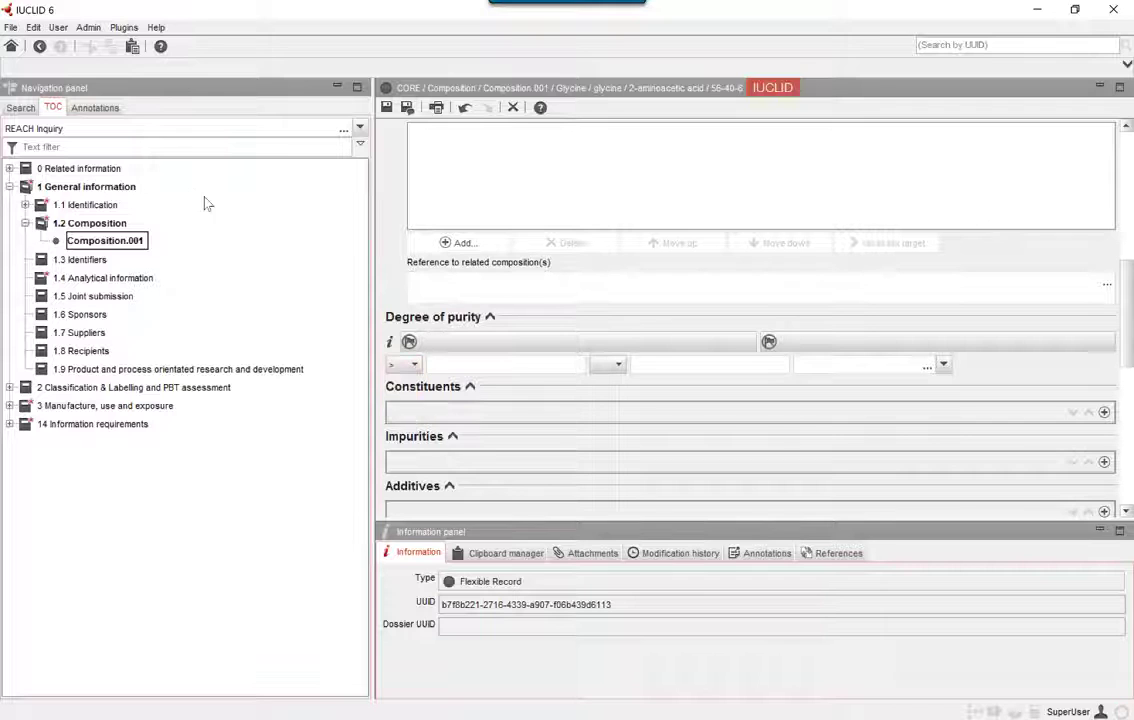
{"action": "left_click", "coordinate": [490, 366]}
{"action": "type", "text": "98"}
- Set the upper purity bound to < 100 with unit % (w/w)
{"action": "left_click", "coordinate": [608, 365]}
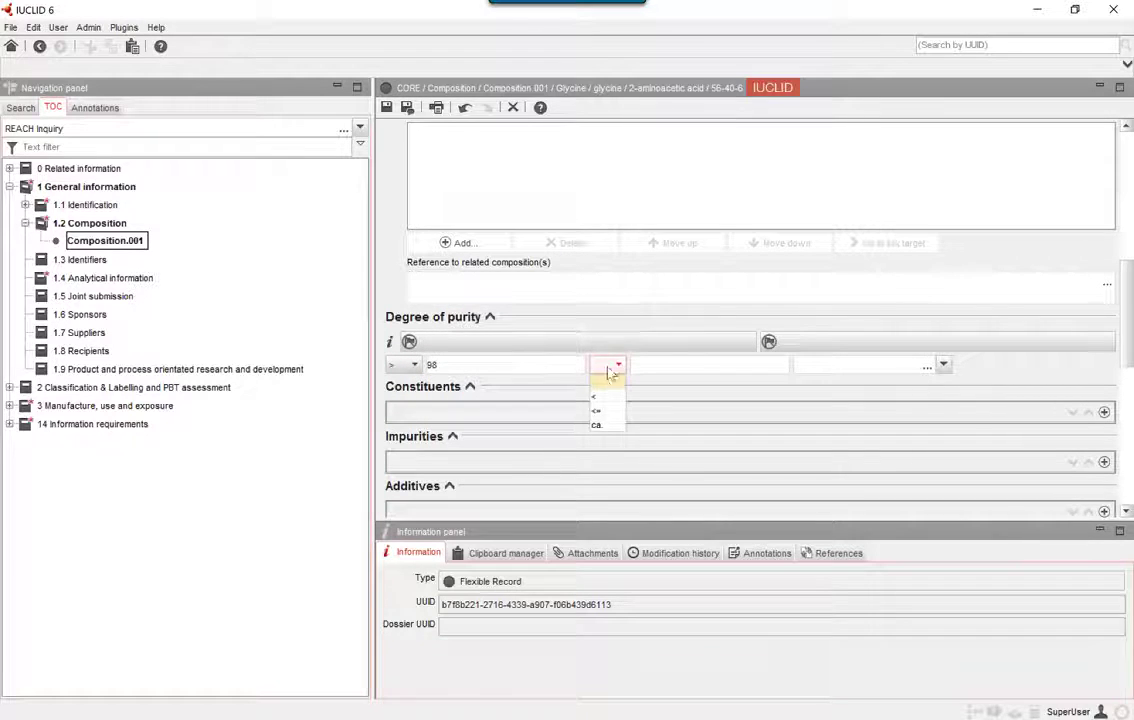
{"action": "left_click", "coordinate": [607, 397]}
{"action": "left_click", "coordinate": [675, 365]}
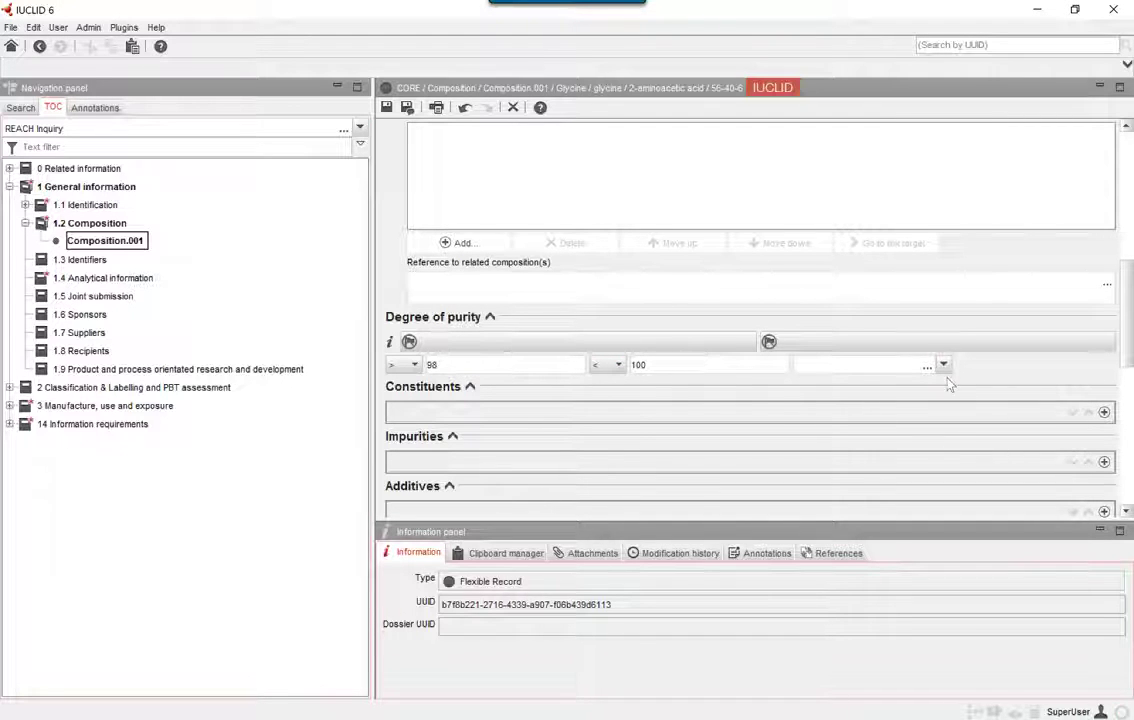
{"action": "key", "text": "Tab"}
{"action": "key", "text": "Return"}
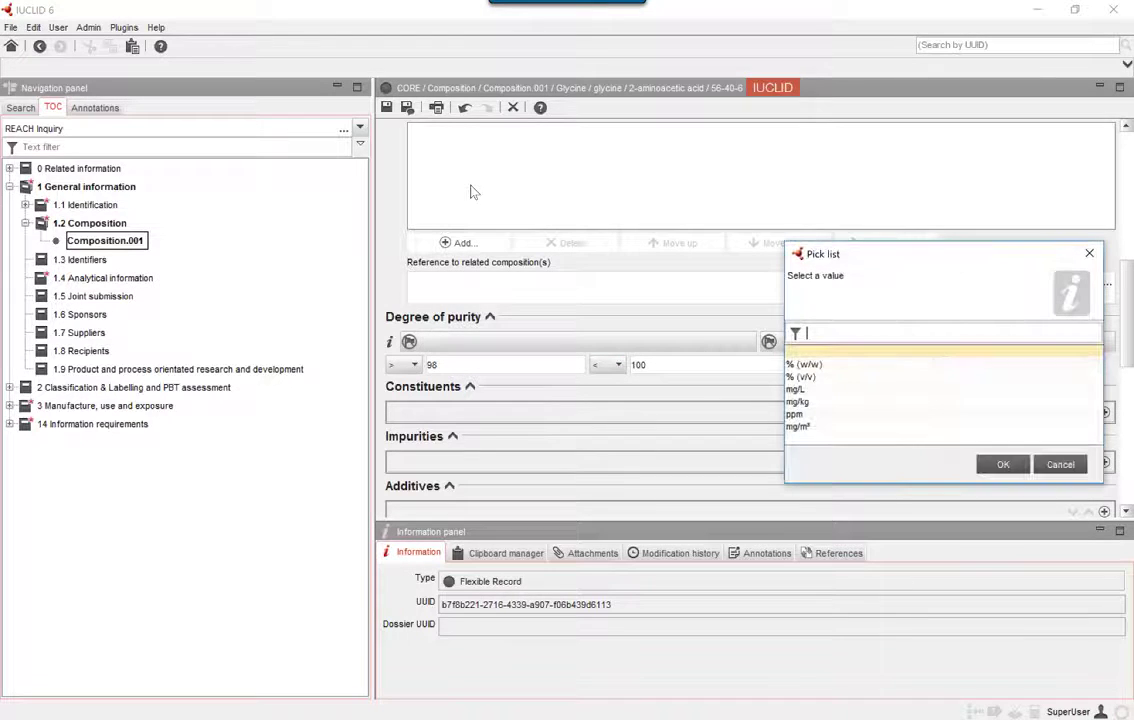
{"action": "left_click", "coordinate": [850, 364]}
{"action": "left_click", "coordinate": [1003, 464]}
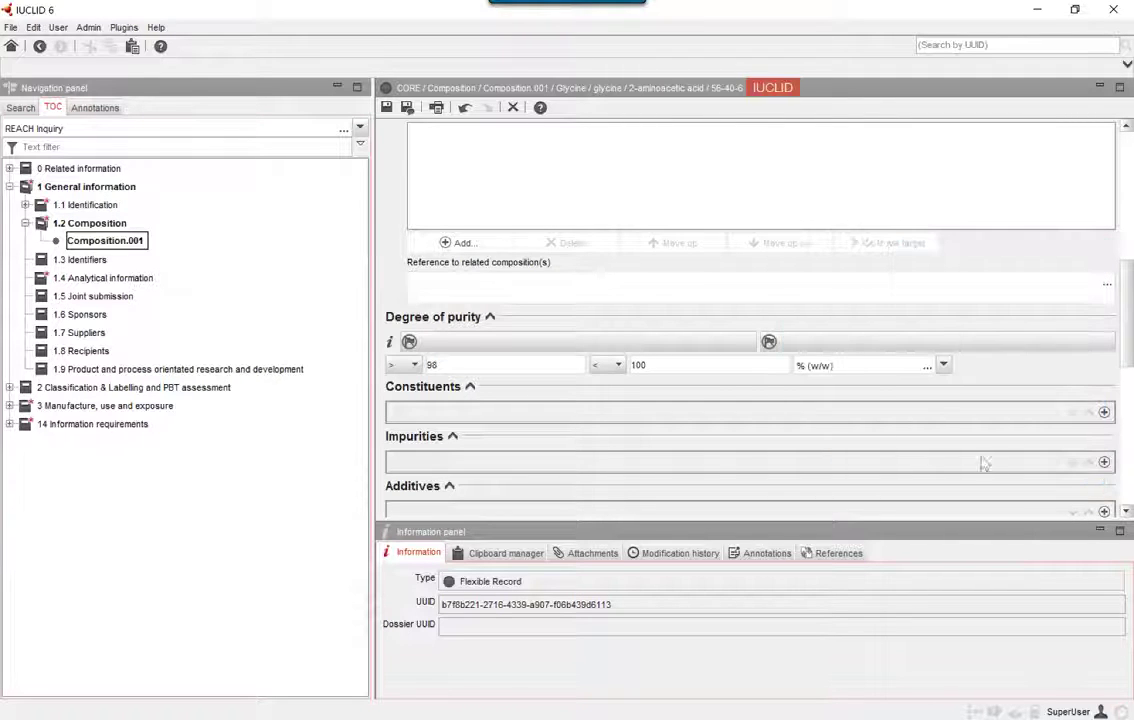
{"action": "scroll", "coordinate": [930, 412], "scroll_direction": "down", "scroll_amount": 2}
{"action": "scroll", "coordinate": [922, 412], "scroll_direction": "down", "scroll_amount": 2}
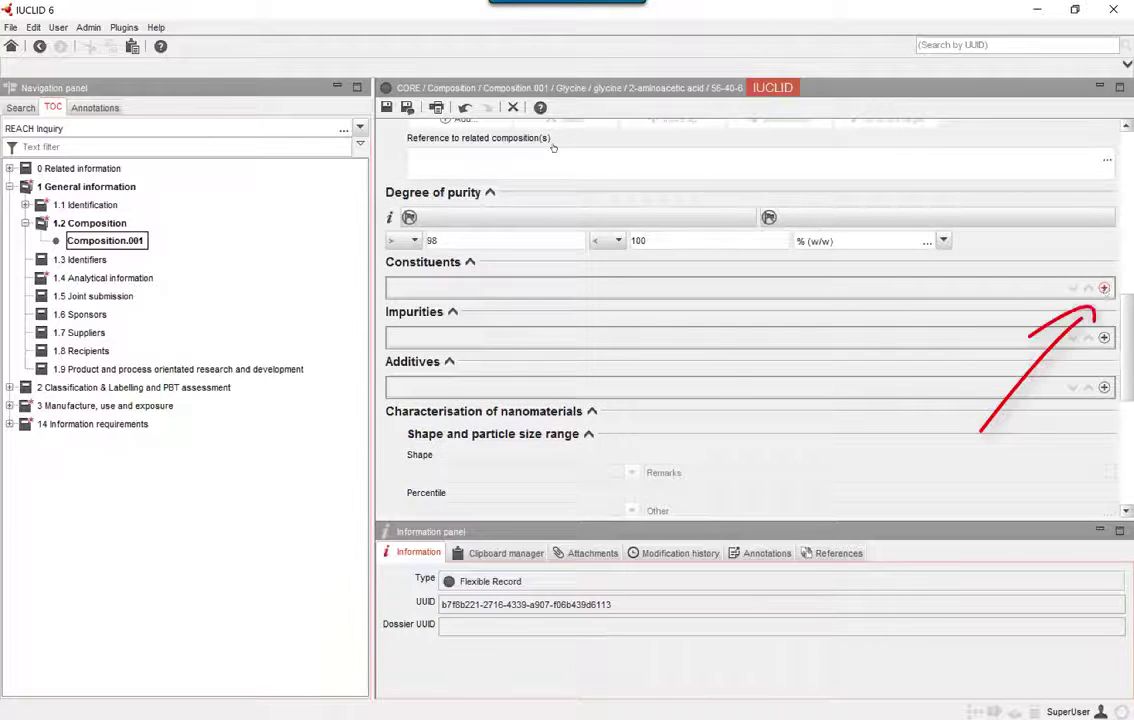
- Add a new constituent and search reference substances for 'Gly'
{"action": "left_click", "coordinate": [1104, 288]}
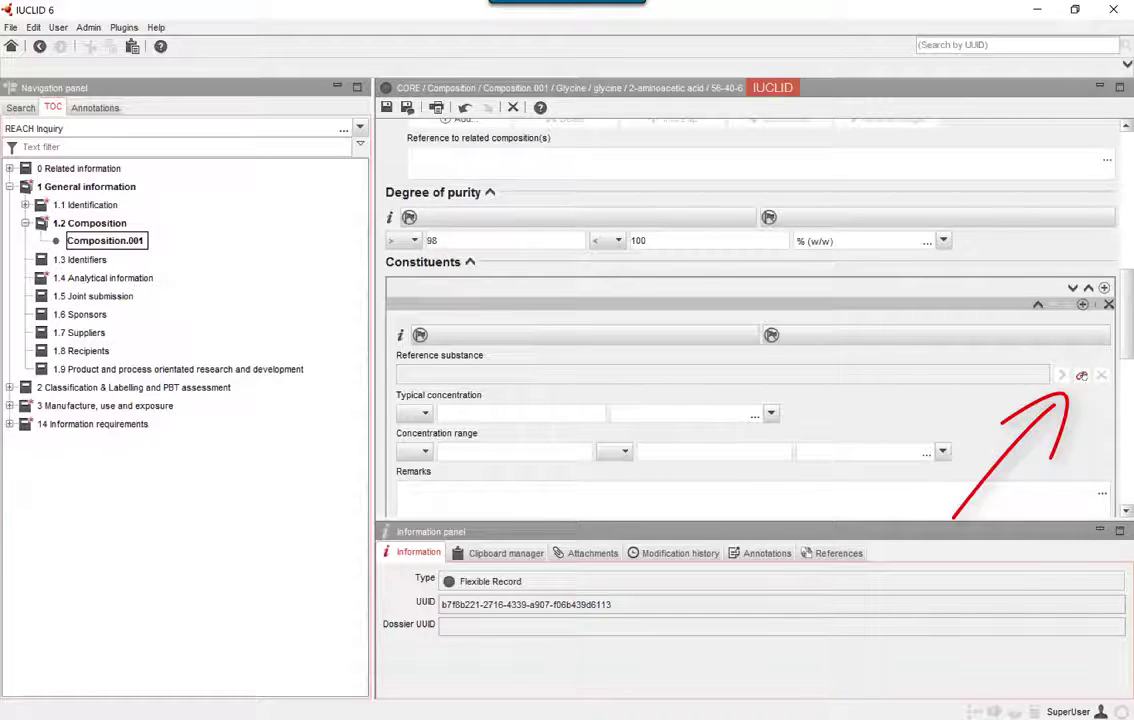
{"action": "left_click", "coordinate": [1081, 375]}
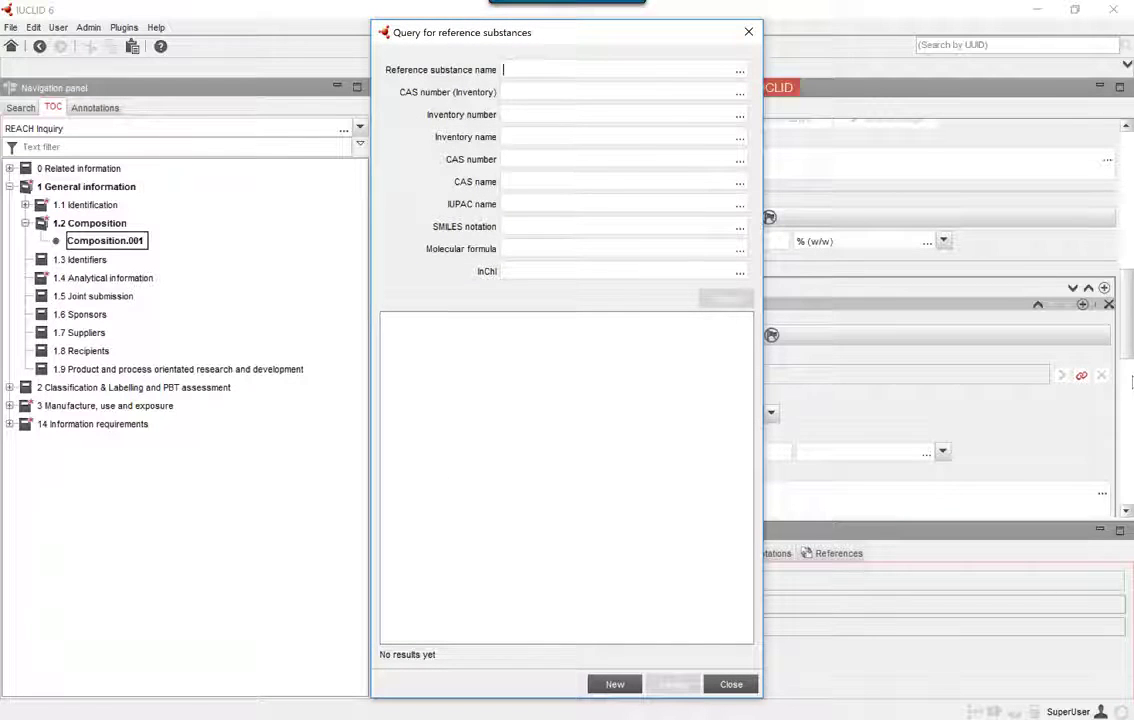
{"action": "type", "text": "Glycine"}
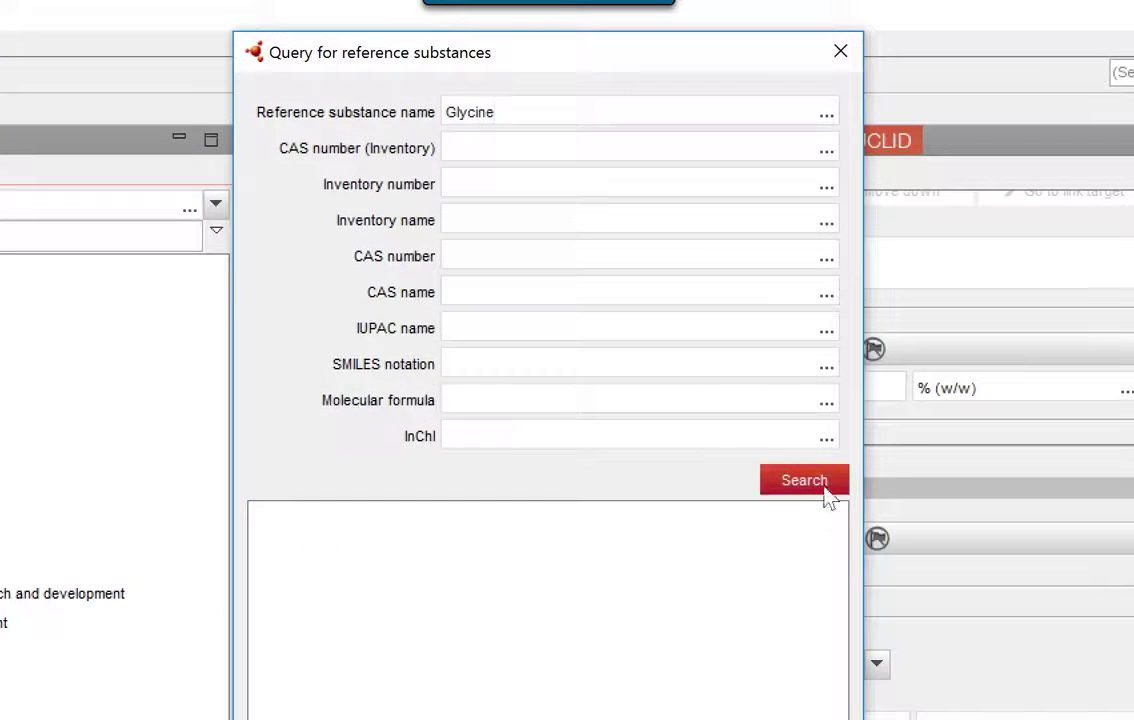
{"action": "left_click", "coordinate": [822, 488]}
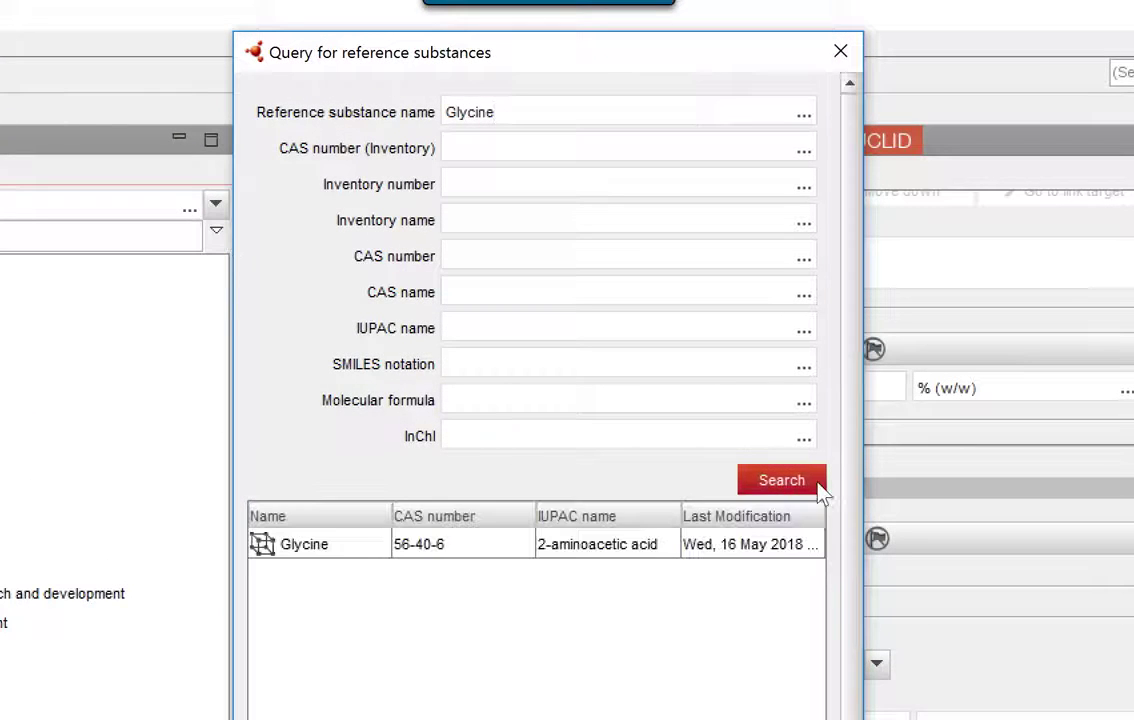
- Link Glycine to the constituent and set typical concentration ca. 98.5 % (w/w)
{"action": "double_click", "coordinate": [494, 548]}
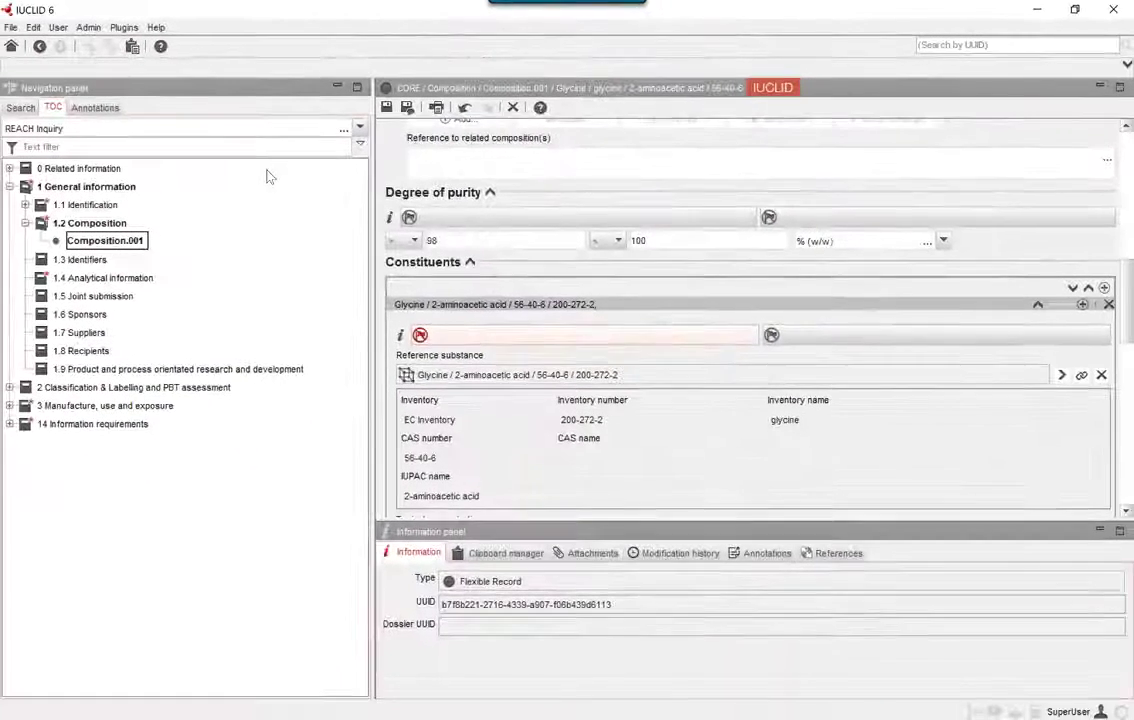
{"action": "scroll", "coordinate": [645, 342], "scroll_direction": "down", "scroll_amount": 2}
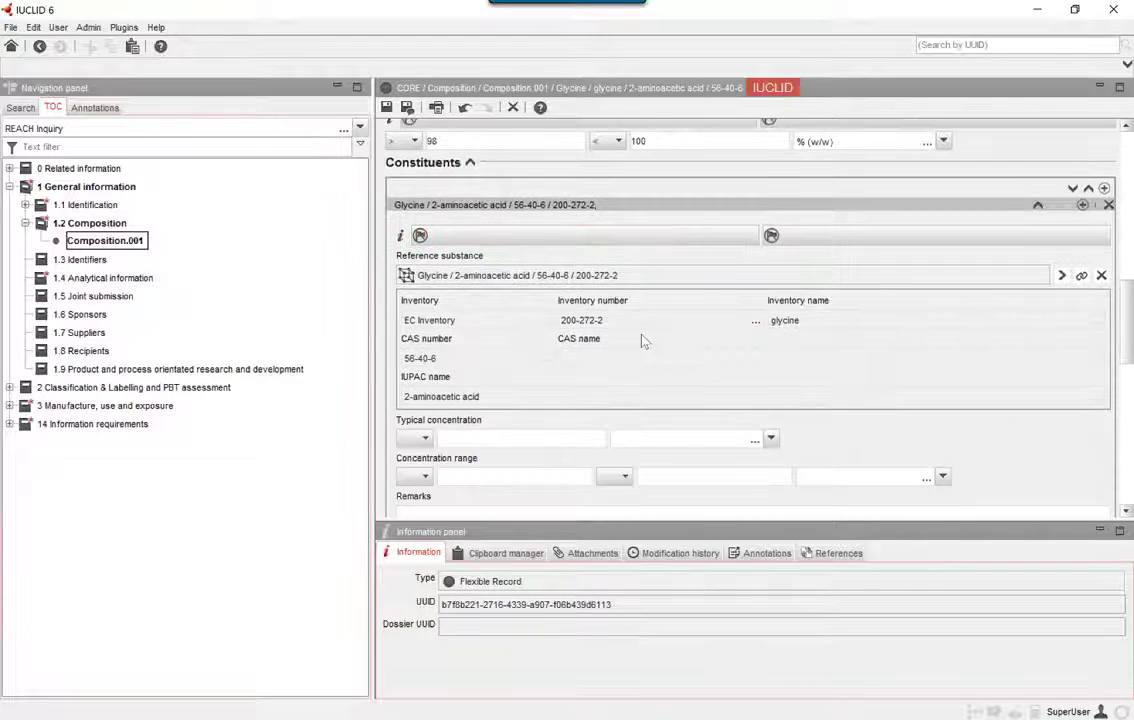
{"action": "scroll", "coordinate": [645, 342], "scroll_direction": "down", "scroll_amount": 1}
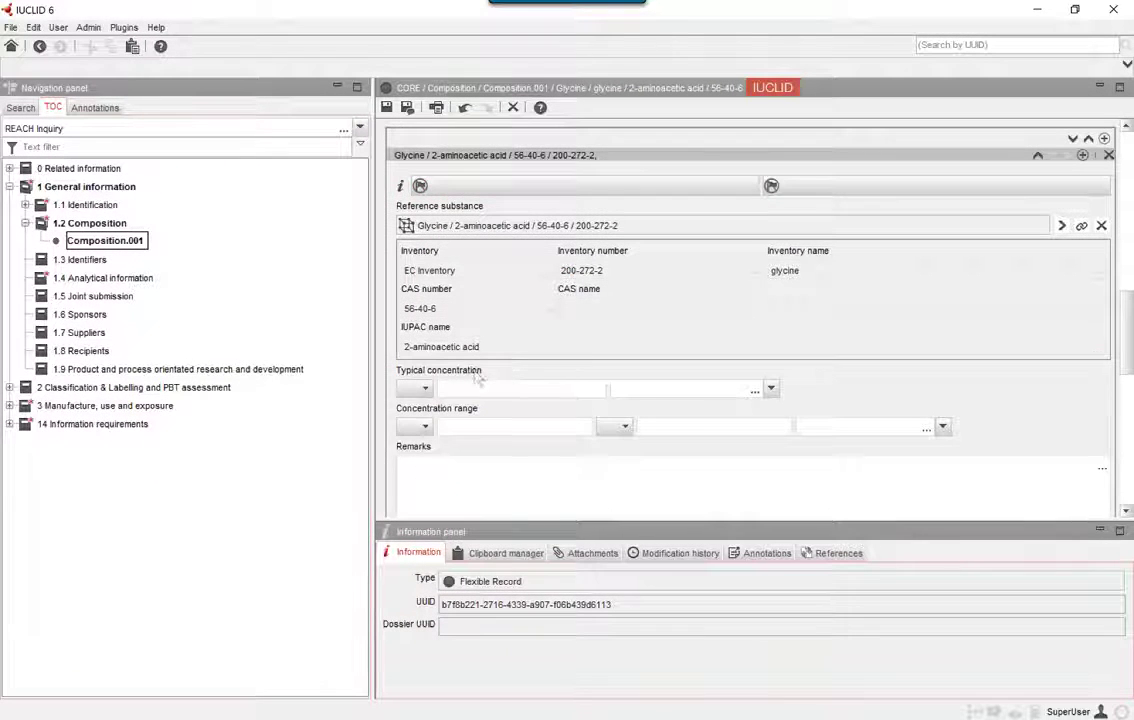
{"action": "left_click", "coordinate": [415, 388]}
{"action": "left_click", "coordinate": [404, 448]}
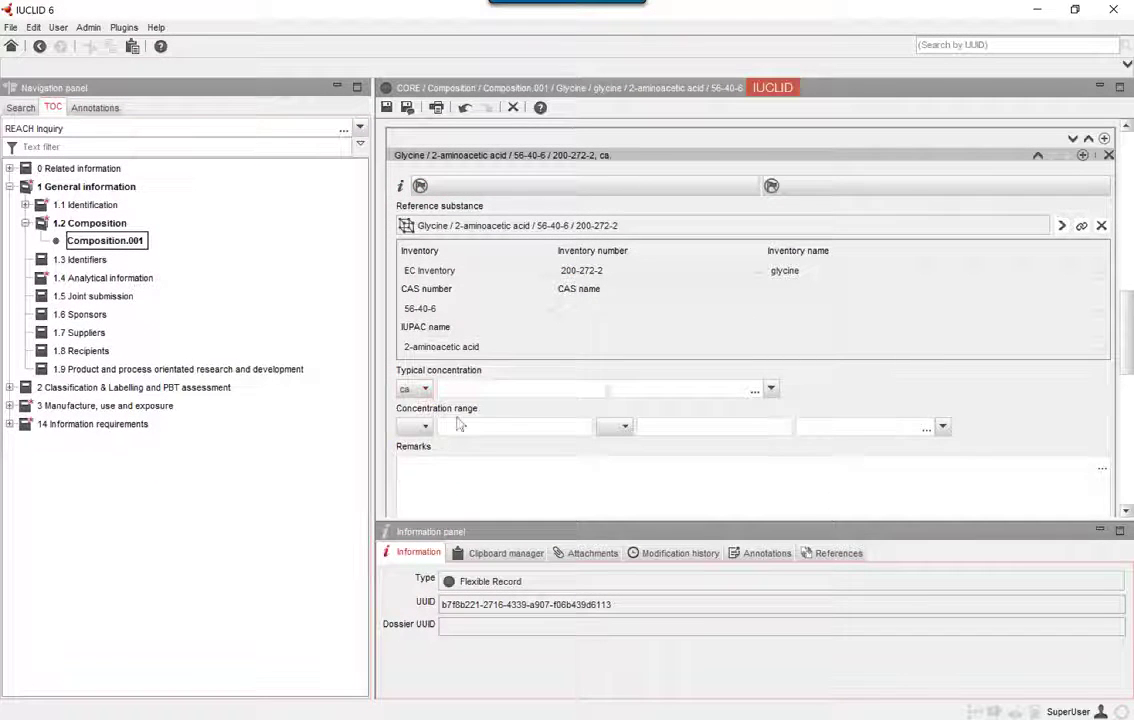
{"action": "left_click", "coordinate": [482, 388]}
{"action": "type", "text": "98.5"}
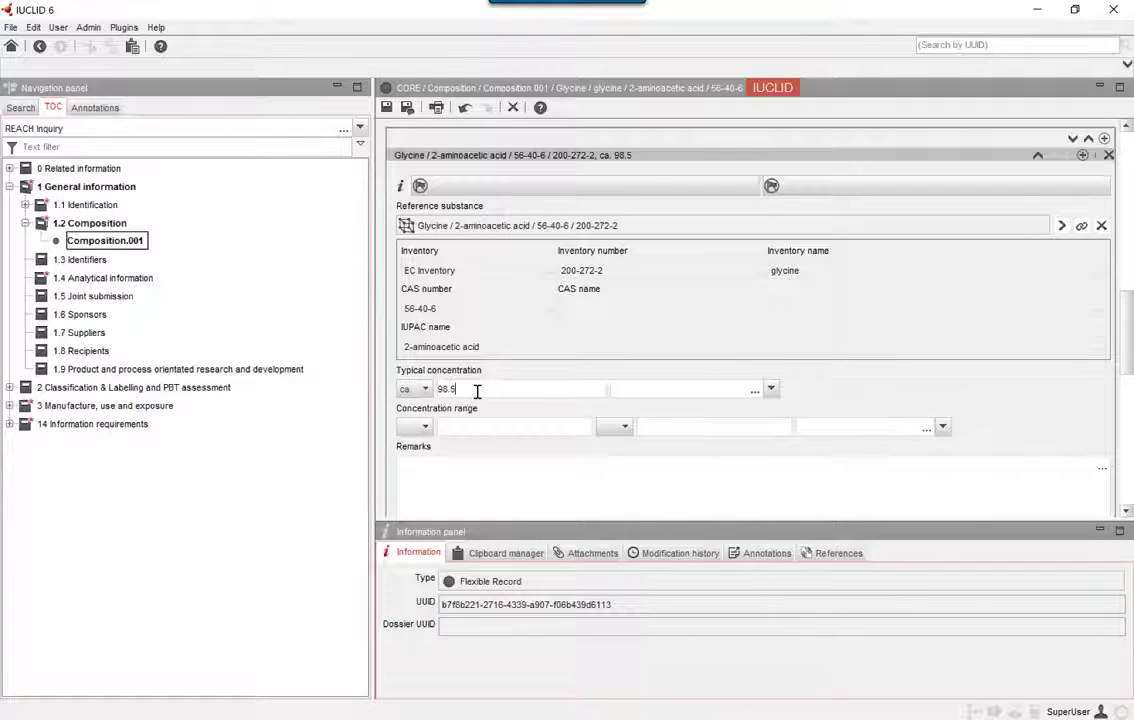
{"action": "left_click", "coordinate": [755, 391]}
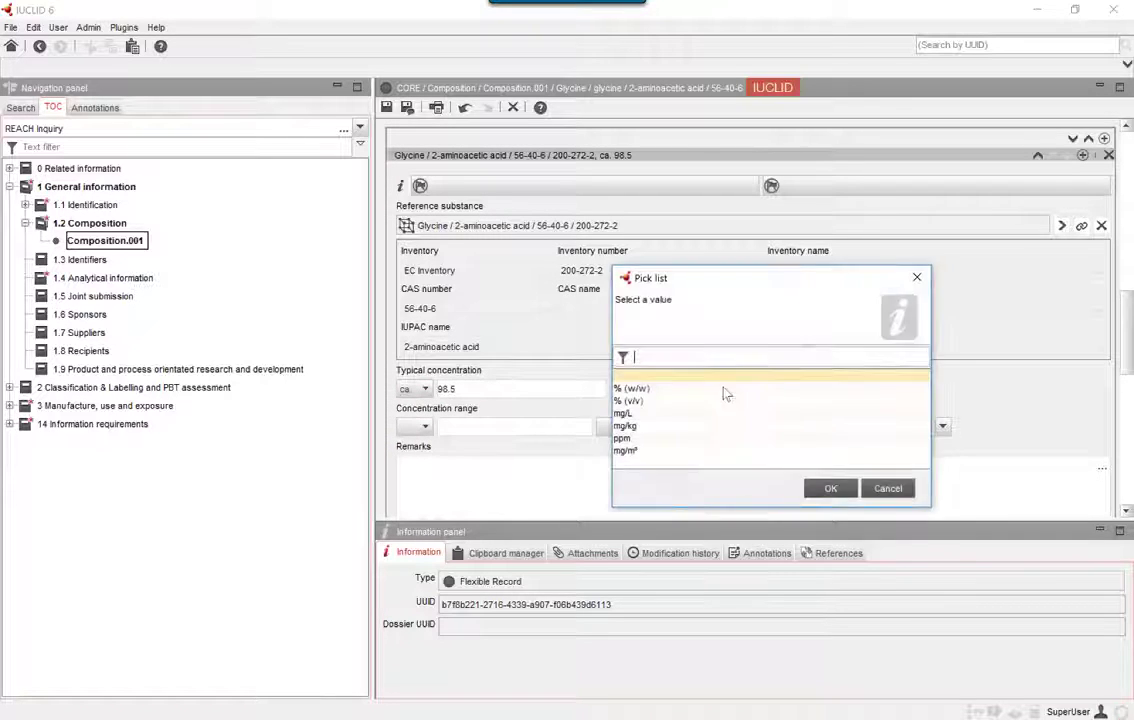
{"action": "left_click", "coordinate": [690, 388]}
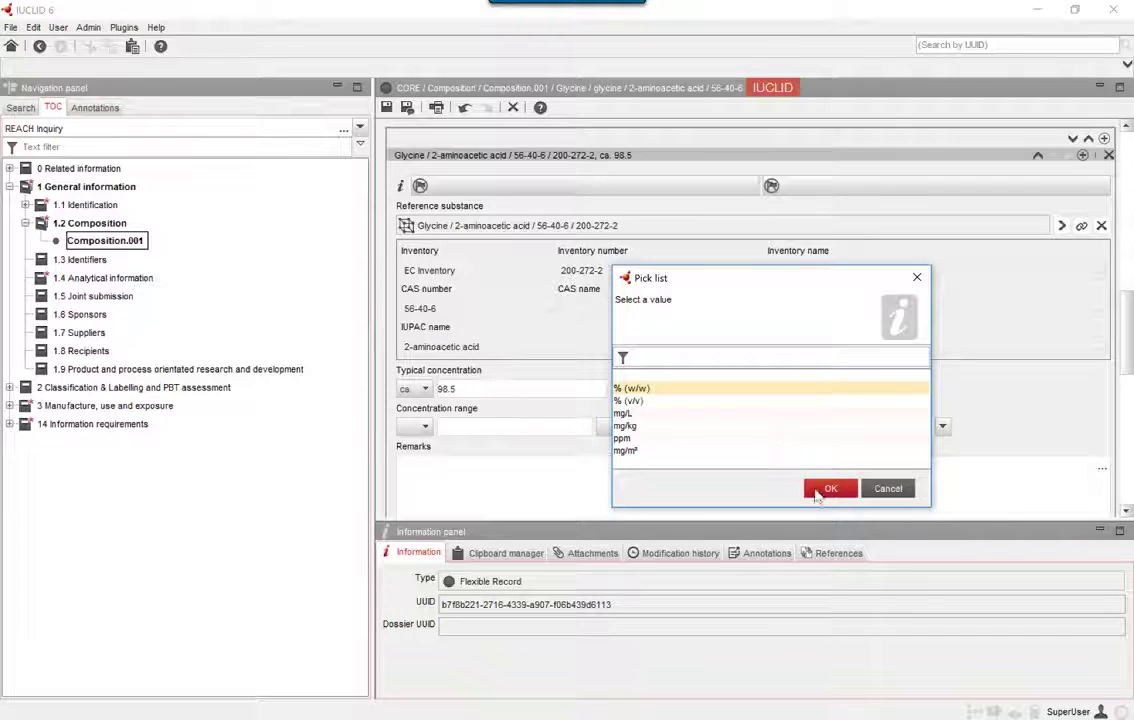
{"action": "left_click", "coordinate": [830, 488]}
- Set the constituent's concentration range to > 98 to < 100 % (w/w)
{"action": "left_click", "coordinate": [425, 427]}
{"action": "left_click", "coordinate": [412, 445]}
{"action": "left_click", "coordinate": [478, 430]}
{"action": "type", "text": "98"}
{"action": "left_click", "coordinate": [617, 427]}
{"action": "left_click", "coordinate": [635, 449]}
{"action": "left_click", "coordinate": [680, 430]}
{"action": "type", "text": "1"}
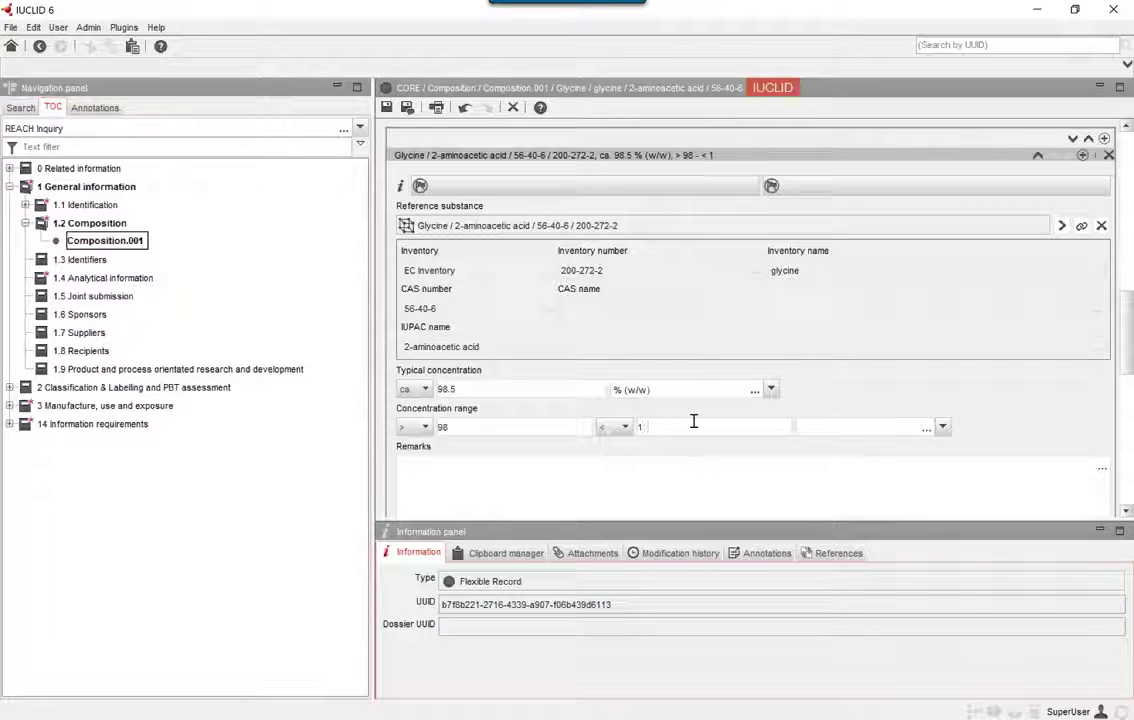
{"action": "type", "text": "00"}
{"action": "left_click", "coordinate": [926, 427]}
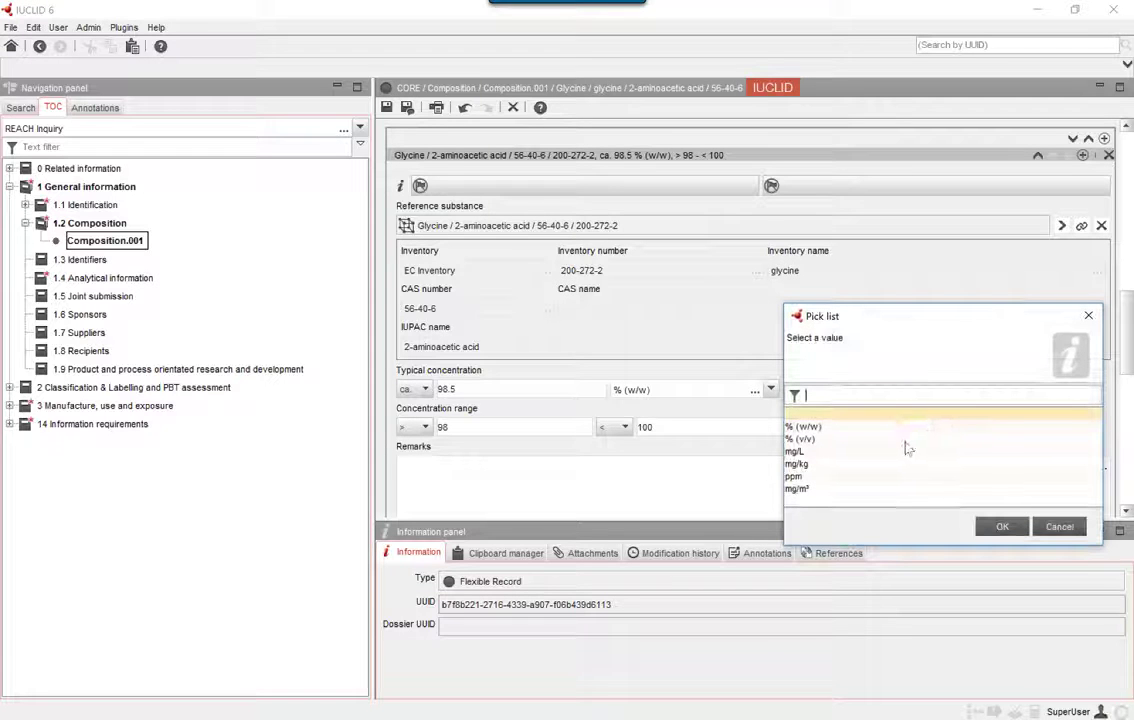
{"action": "left_click", "coordinate": [1000, 526]}
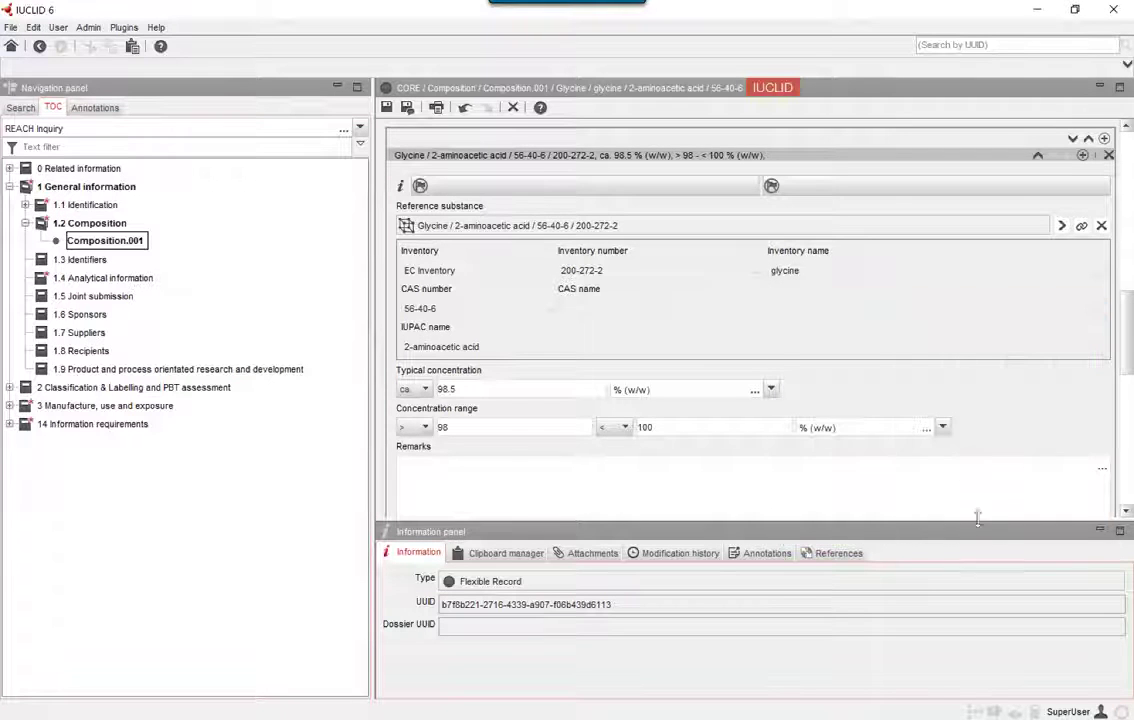
- Add a new empty impurity entry to Composition.001 and open its reference substance search
{"action": "scroll", "coordinate": [899, 433], "scroll_direction": "down", "scroll_amount": 2}
{"action": "scroll", "coordinate": [899, 433], "scroll_direction": "down", "scroll_amount": 2}
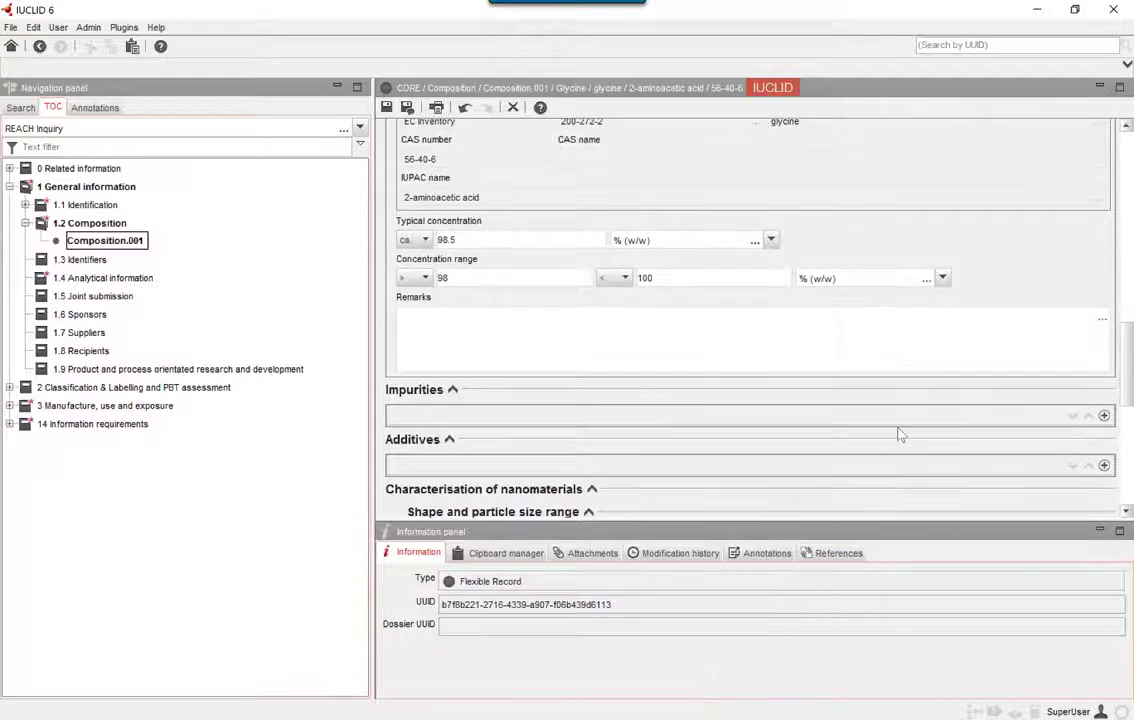
{"action": "scroll", "coordinate": [899, 433], "scroll_direction": "up", "scroll_amount": 1}
{"action": "scroll", "coordinate": [899, 433], "scroll_direction": "down", "scroll_amount": 2}
{"action": "scroll", "coordinate": [899, 433], "scroll_direction": "down", "scroll_amount": 1}
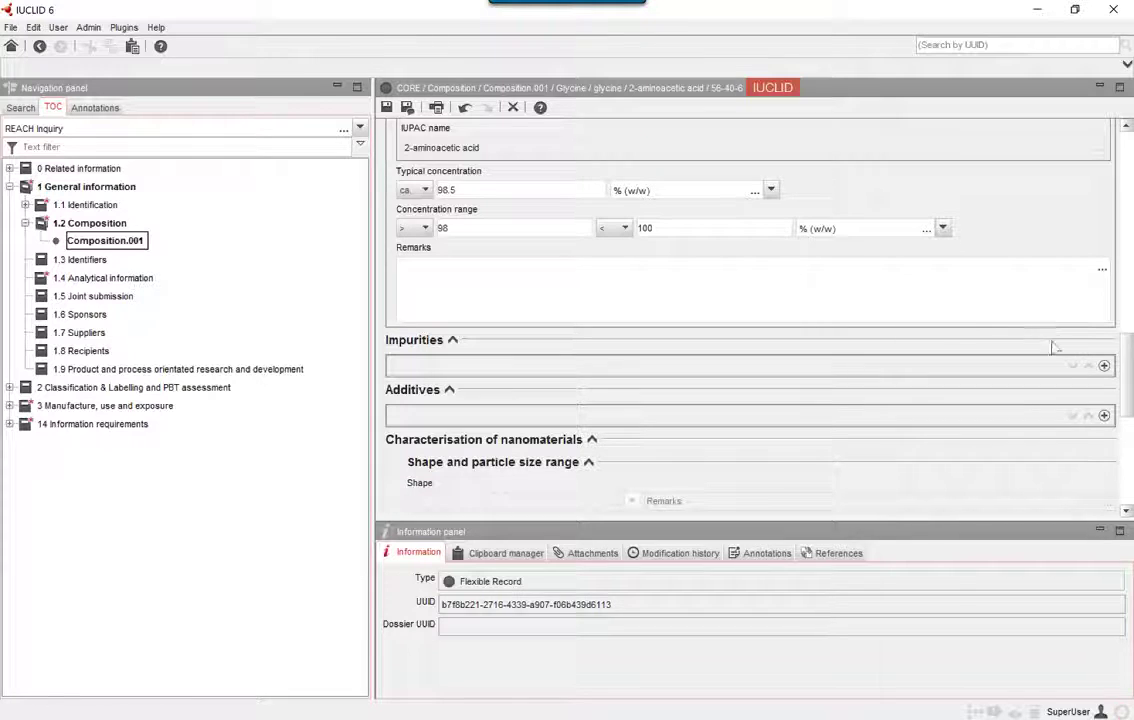
{"action": "left_click", "coordinate": [1104, 365]}
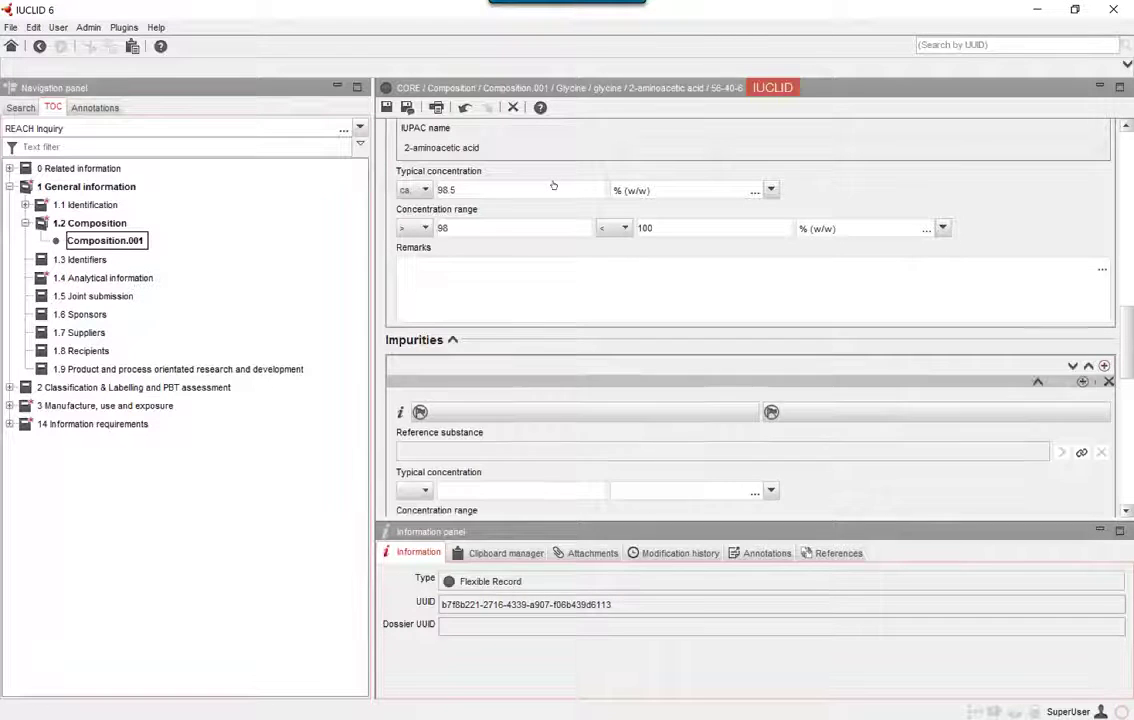
{"action": "scroll", "coordinate": [998, 376], "scroll_direction": "down", "scroll_amount": 3}
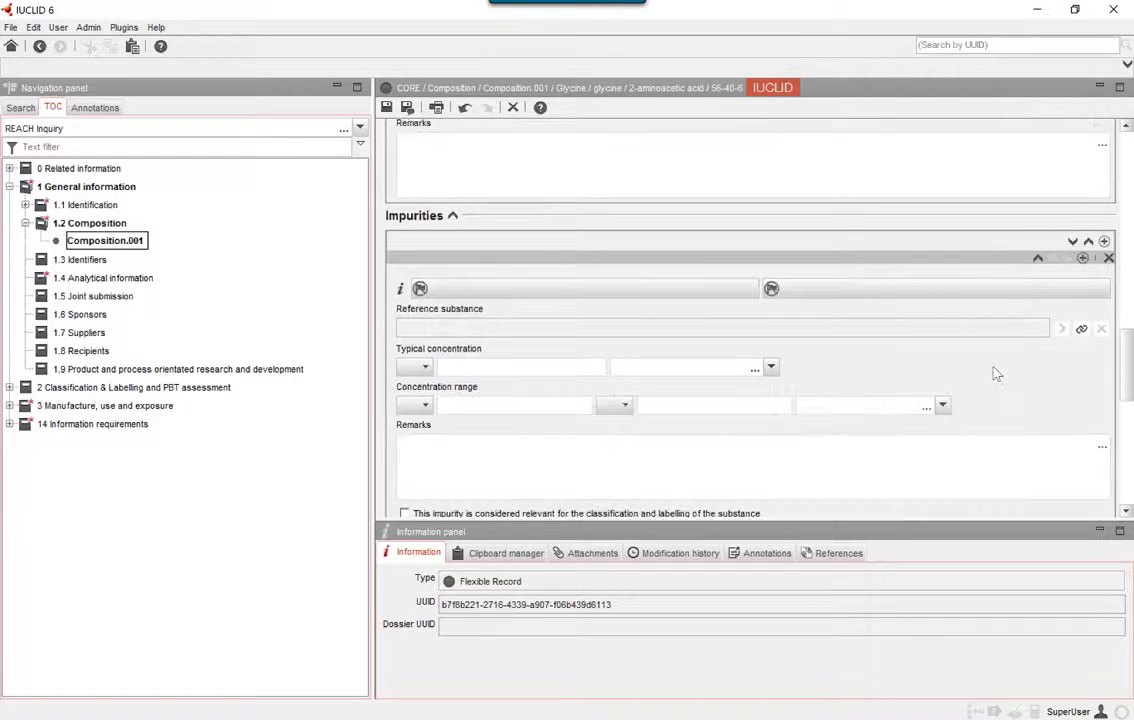
{"action": "left_click", "coordinate": [1081, 329]}
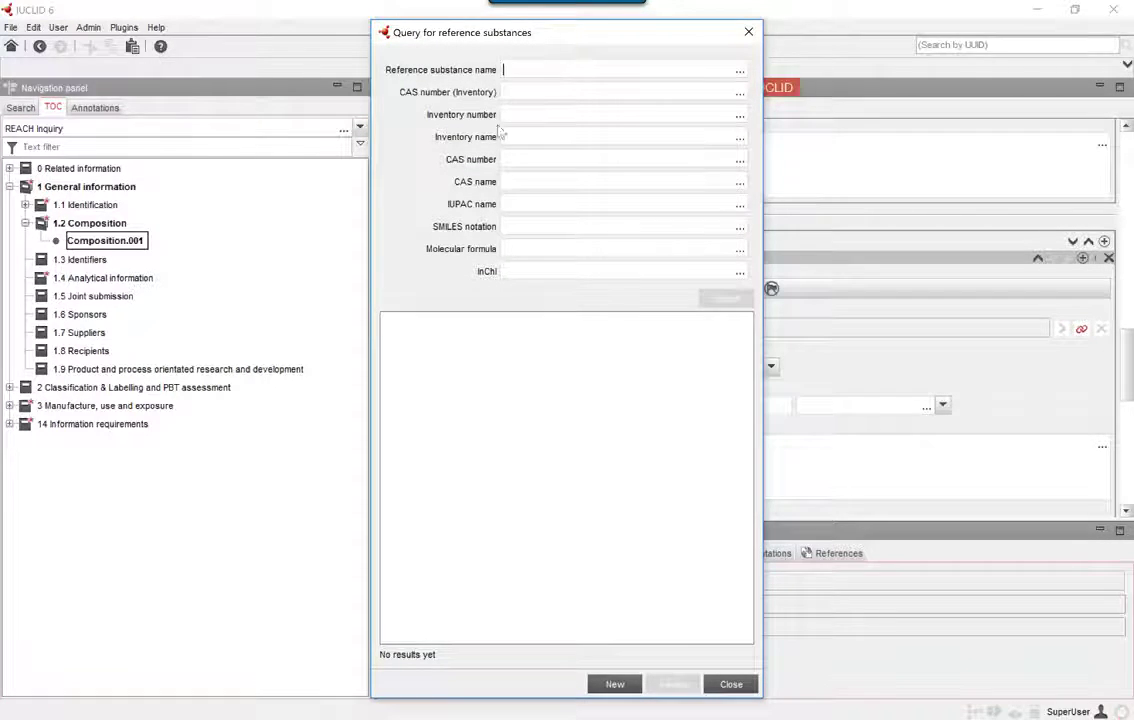
- Find CAS 7732-18-5 in the inventory and assign water as the impurity's reference substance
{"action": "left_click", "coordinate": [527, 93]}
{"action": "type", "text": "7732-18"}
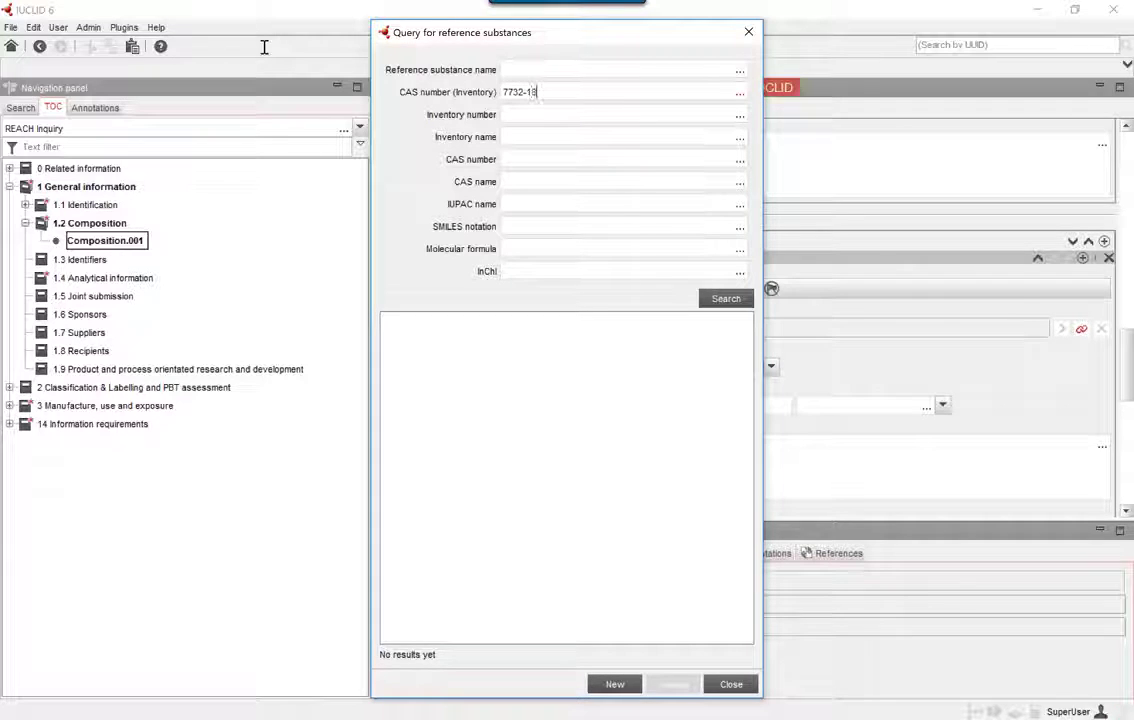
{"action": "type", "text": "-5"}
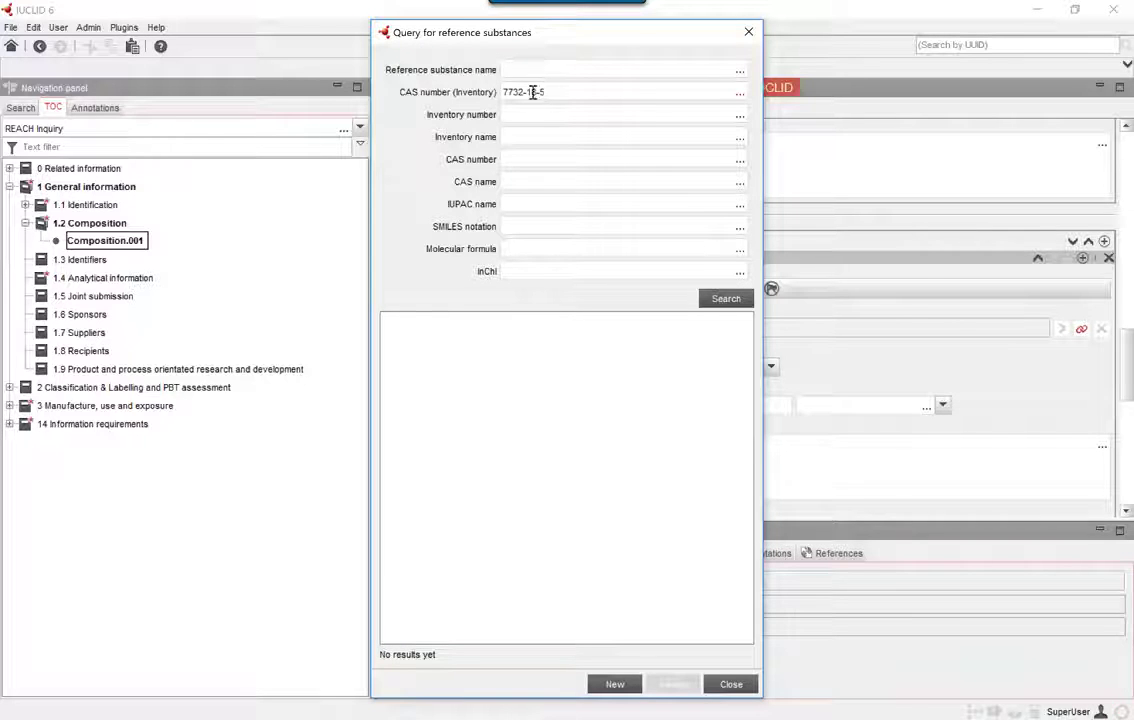
{"action": "left_click", "coordinate": [726, 298]}
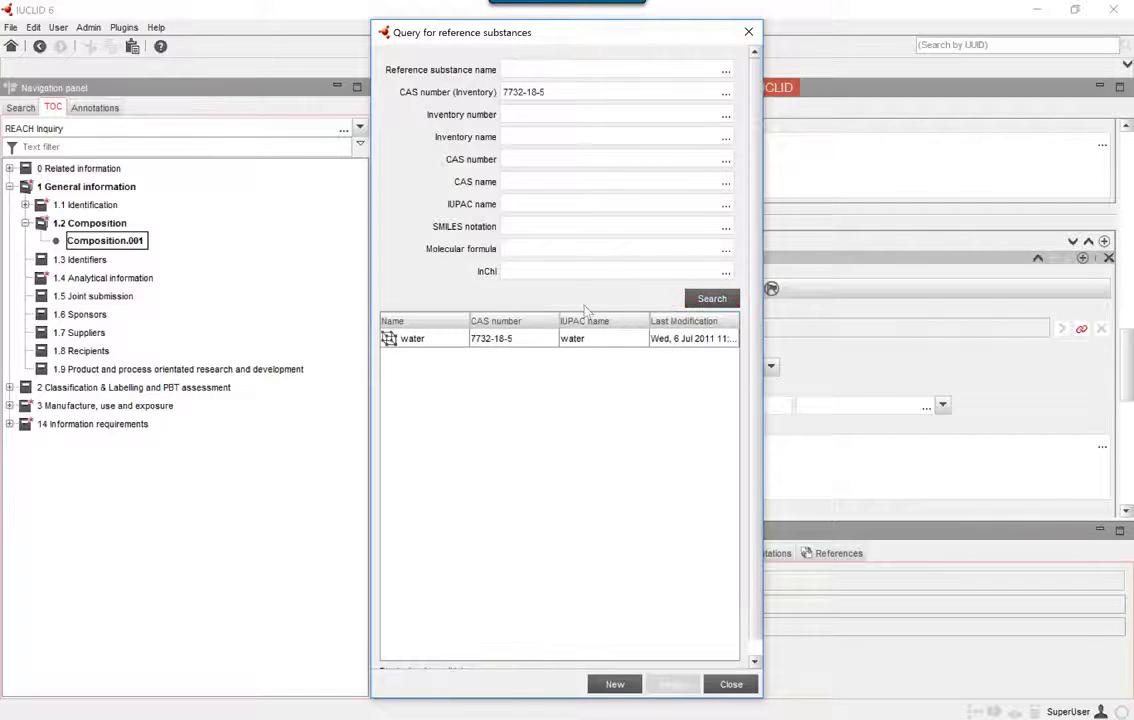
{"action": "double_click", "coordinate": [420, 338]}
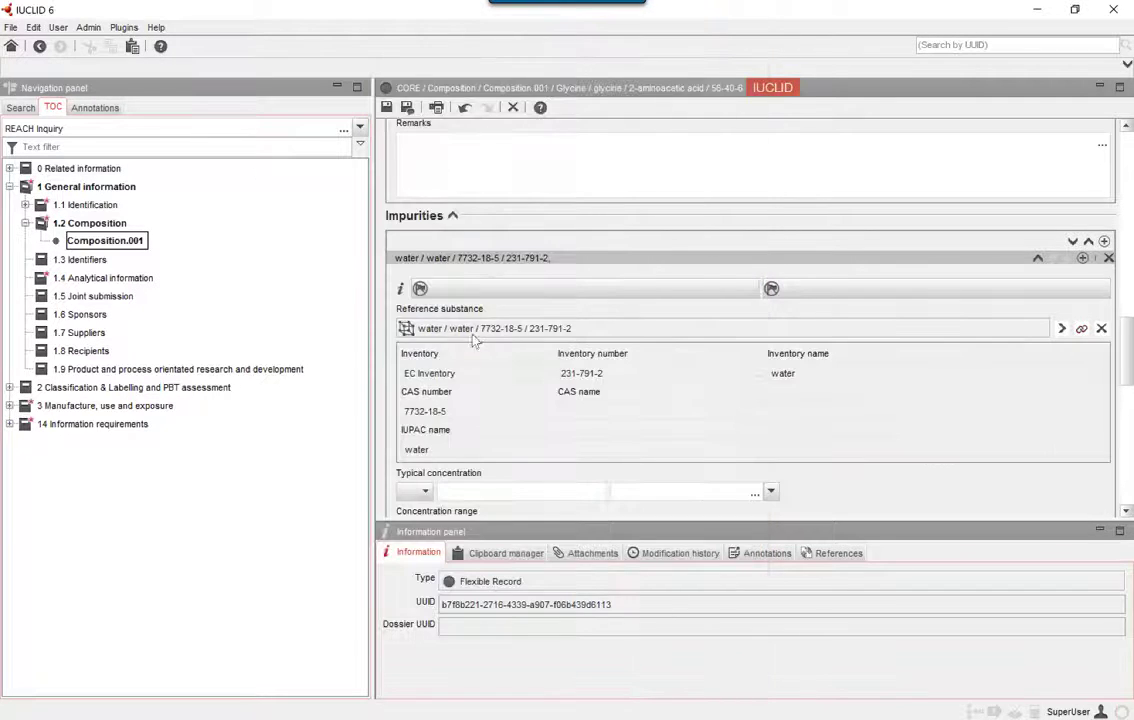
- Set the water impurity's typical concentration to ca. 2 % (w/w)
{"action": "scroll", "coordinate": [490, 347], "scroll_direction": "down", "scroll_amount": 3}
{"action": "left_click", "coordinate": [418, 366]}
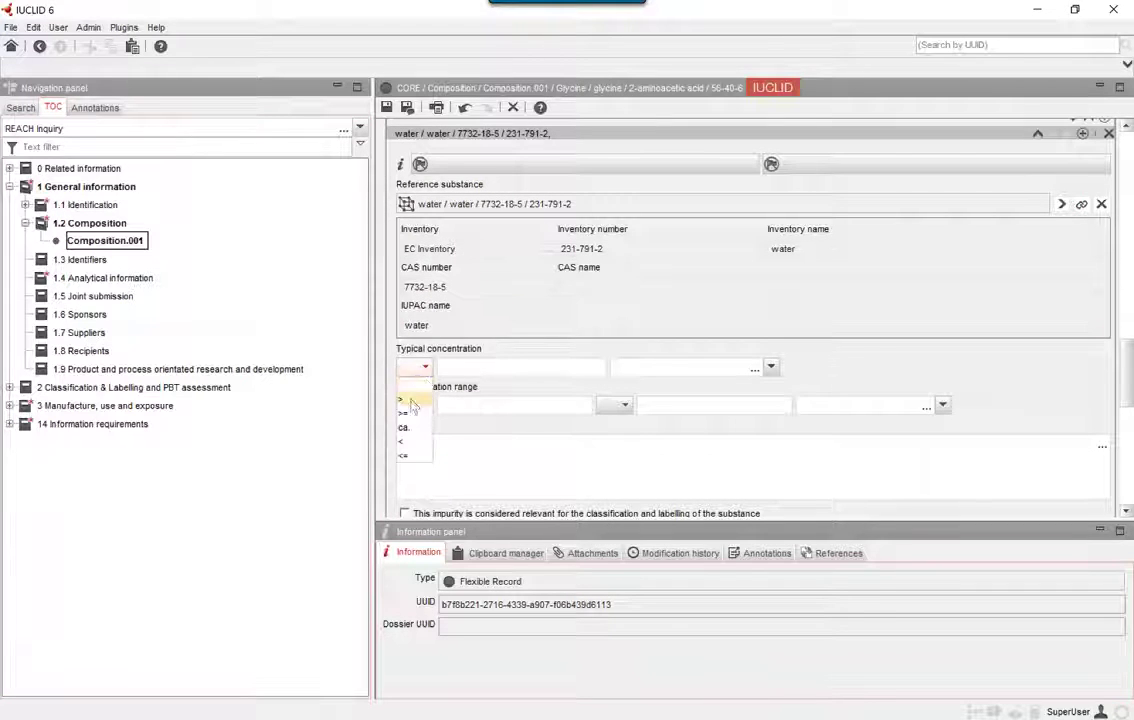
{"action": "key", "text": "Down"}
{"action": "key", "text": "Down"}
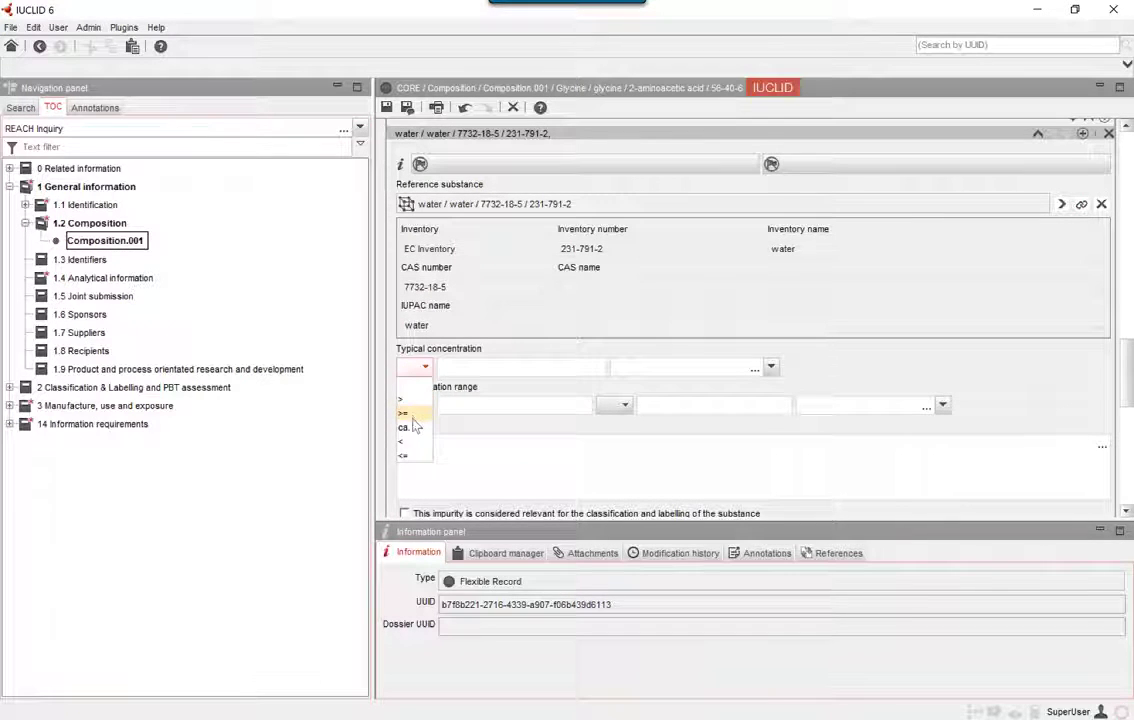
{"action": "key", "text": "Return"}
{"action": "left_click", "coordinate": [488, 376]}
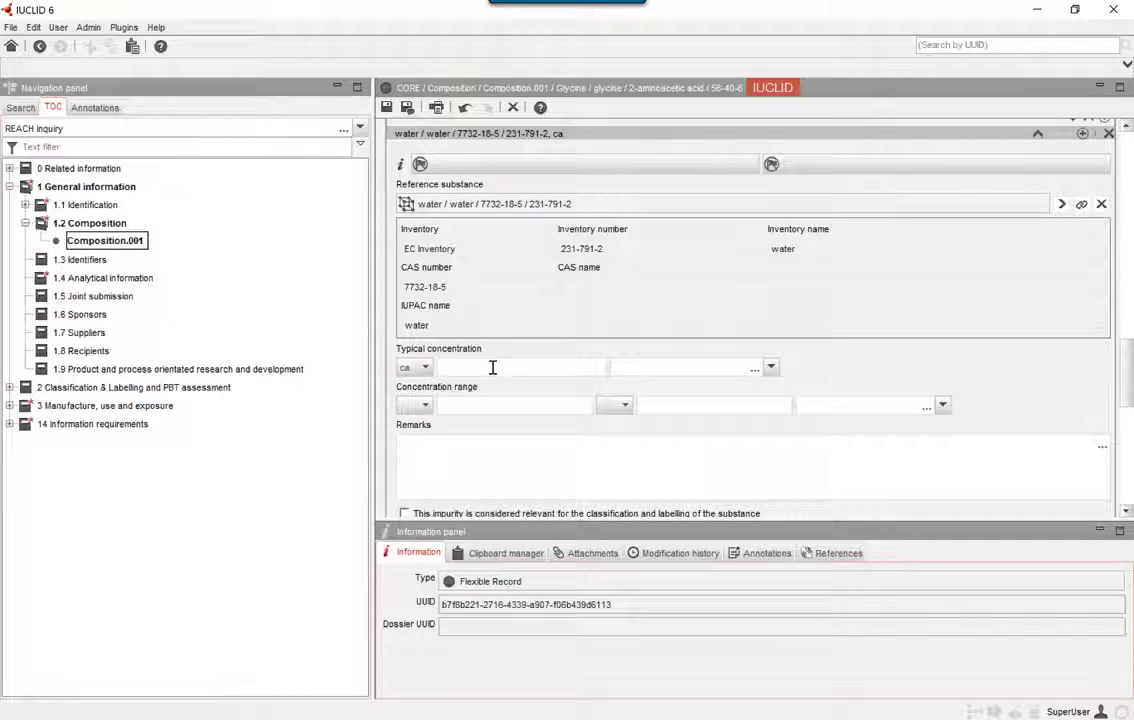
{"action": "left_click", "coordinate": [771, 368]}
{"action": "left_click", "coordinate": [690, 367]}
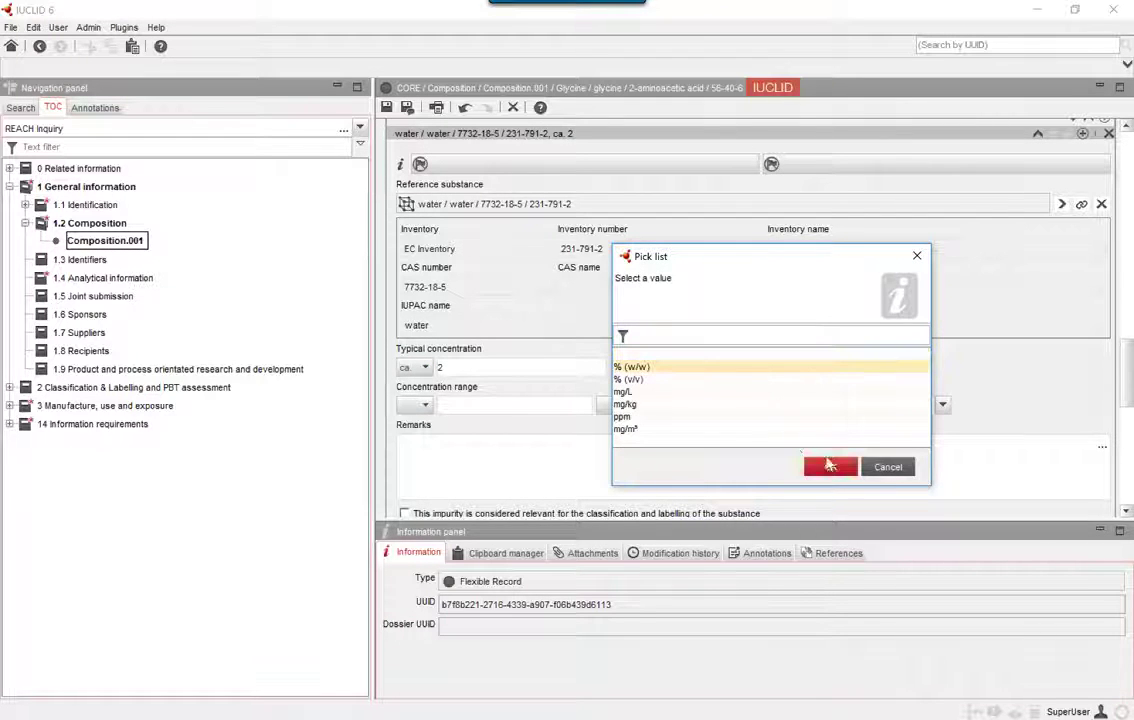
{"action": "left_click", "coordinate": [824, 460]}
- Set the impurity's concentration range to > 0 to < 2 % (w/w)
{"action": "left_click", "coordinate": [427, 407]}
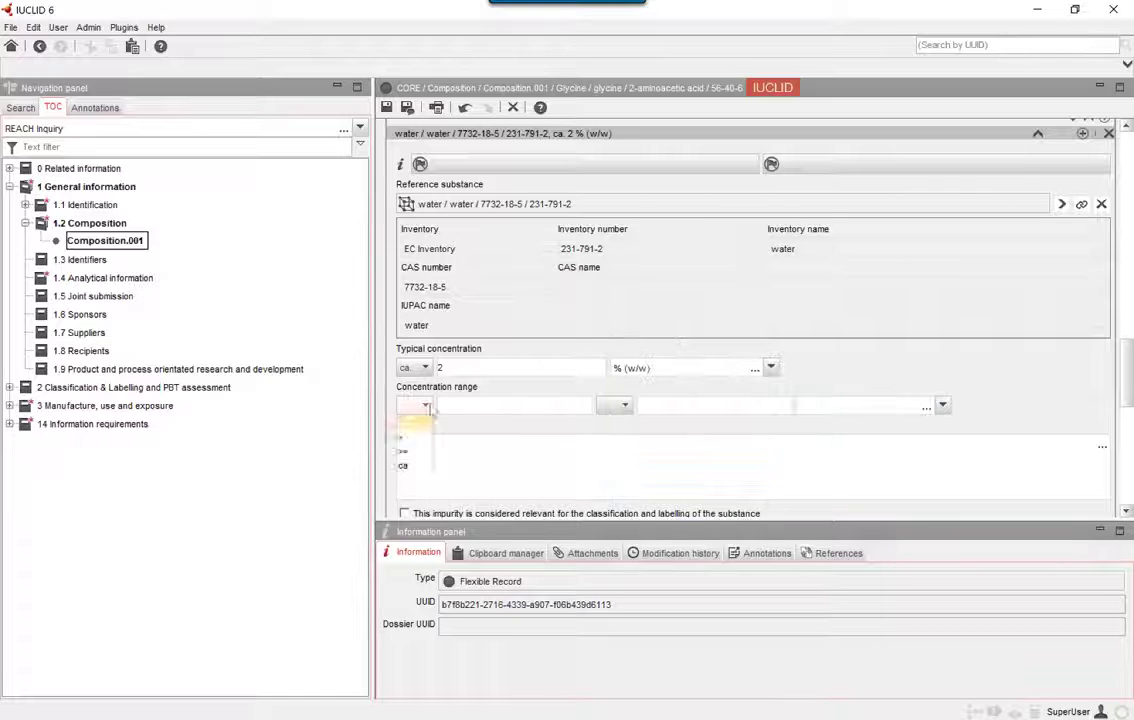
{"action": "left_click", "coordinate": [405, 437]}
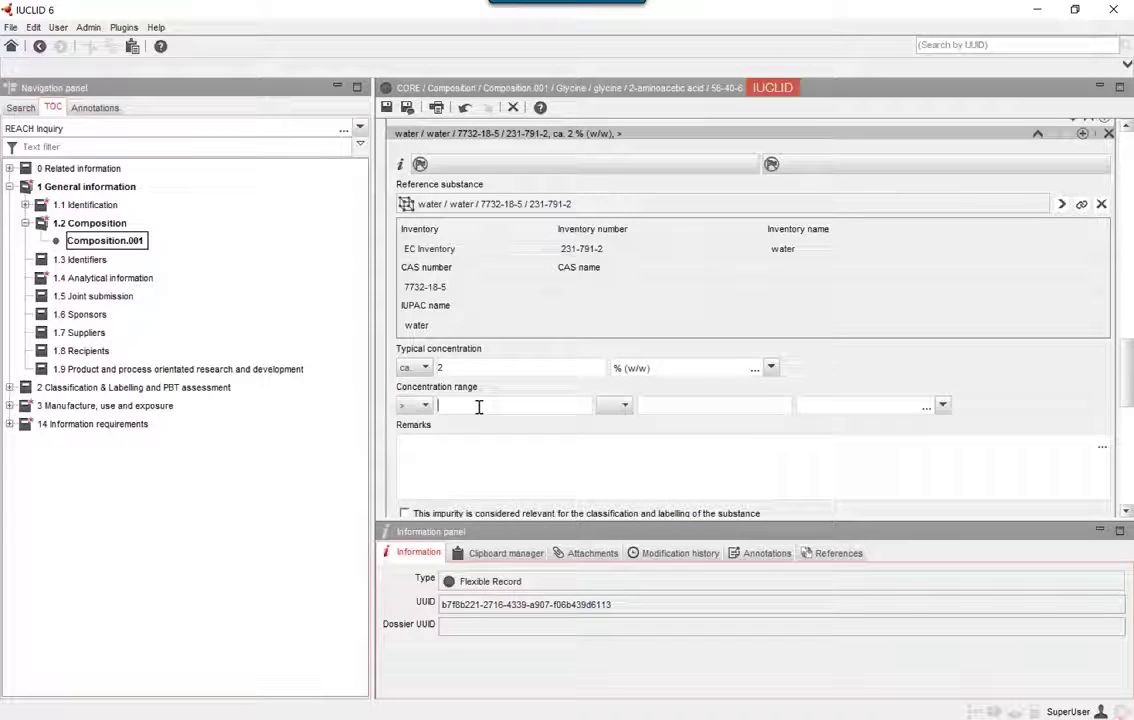
{"action": "left_click", "coordinate": [478, 407]}
{"action": "type", "text": "0"}
{"action": "left_click", "coordinate": [607, 405]}
{"action": "left_click", "coordinate": [607, 438]}
{"action": "left_click", "coordinate": [942, 406]}
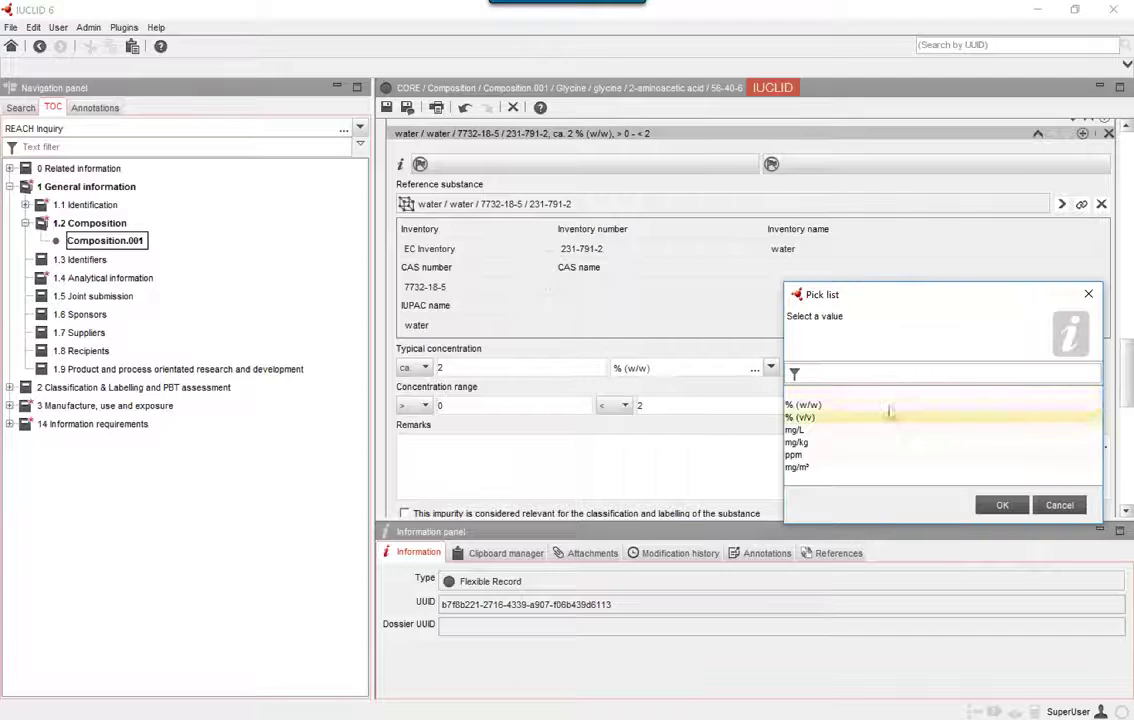
{"action": "left_click", "coordinate": [863, 405]}
{"action": "key", "text": "Return"}
{"action": "scroll", "coordinate": [889, 420], "scroll_direction": "down", "scroll_amount": 1}
- Create a new Analytical information.001 record under 1.4 Analytical information
{"action": "scroll", "coordinate": [889, 420], "scroll_direction": "down", "scroll_amount": 3}
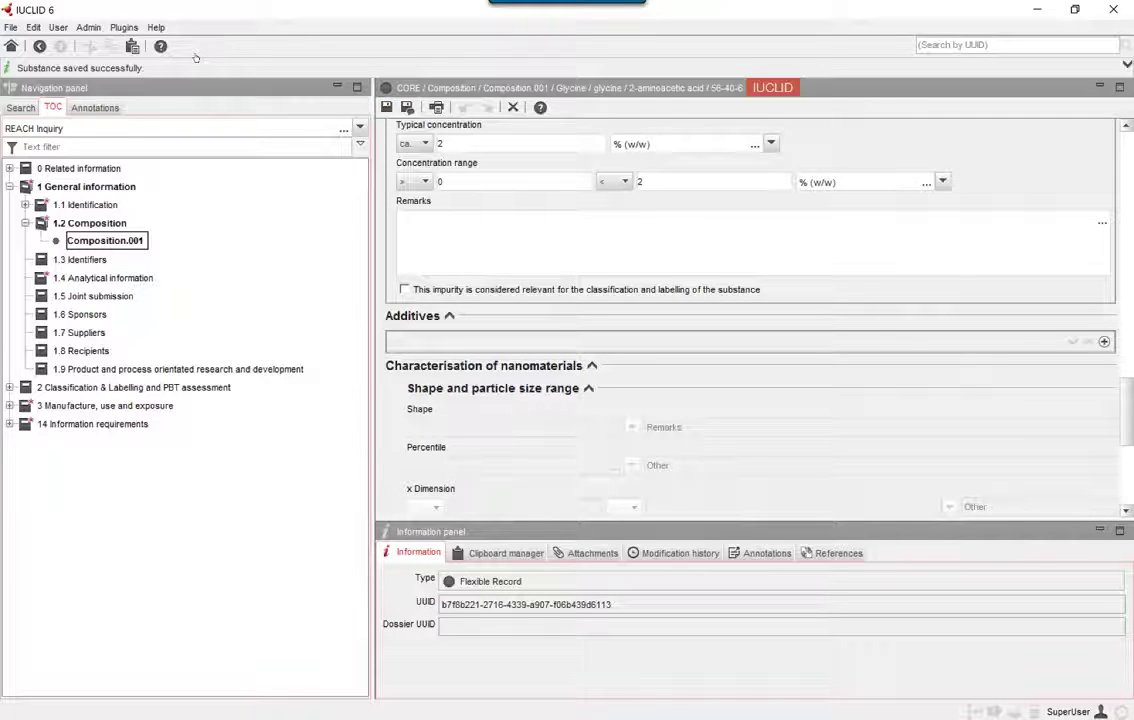
{"action": "left_click", "coordinate": [110, 277]}
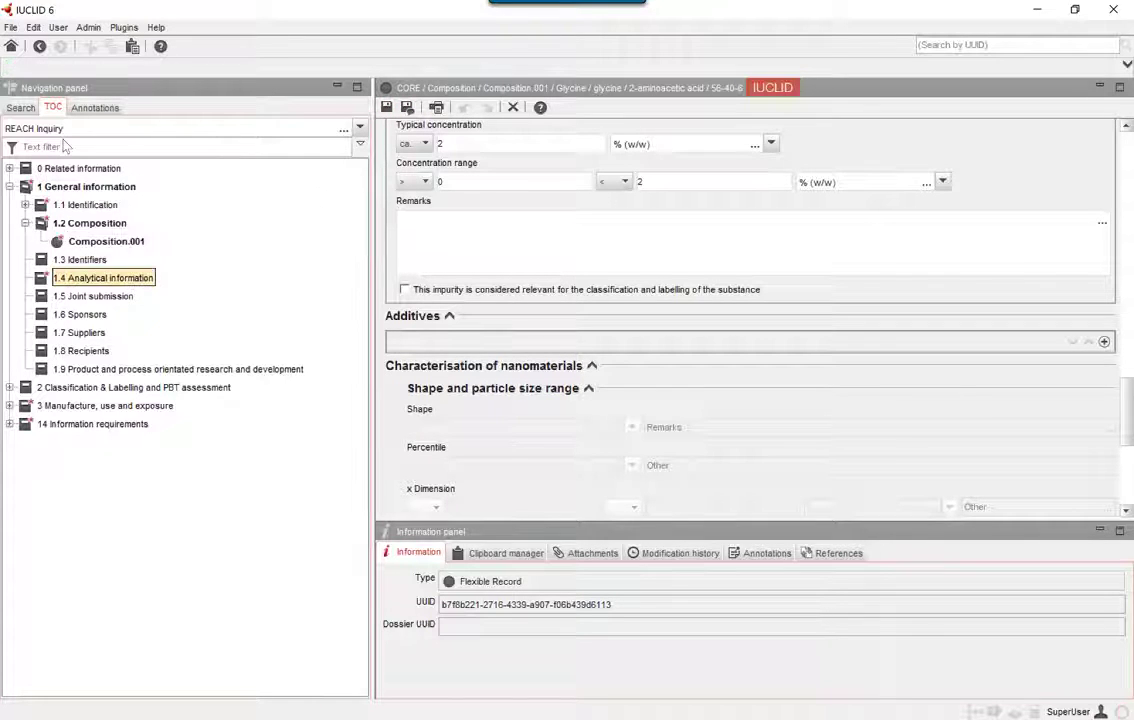
{"action": "right_click", "coordinate": [127, 279]}
{"action": "left_click", "coordinate": [170, 288]}
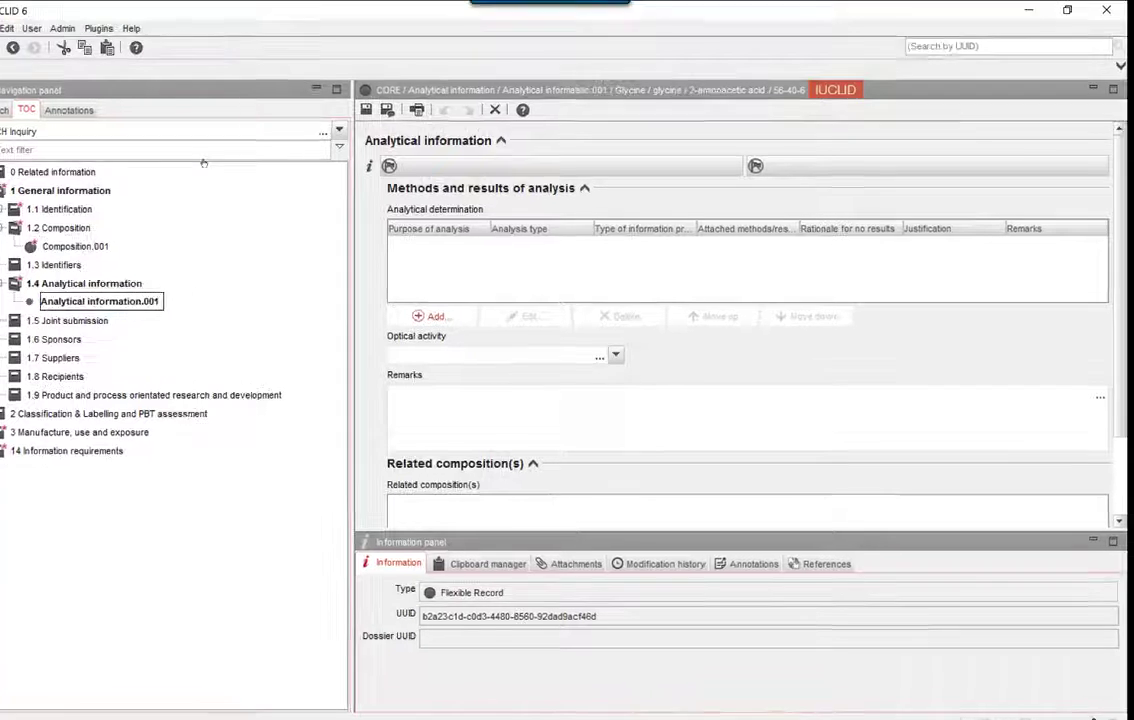
- Add an identification and quantification determination, methods and results, using chromatography - GC
{"action": "left_click", "coordinate": [452, 310]}
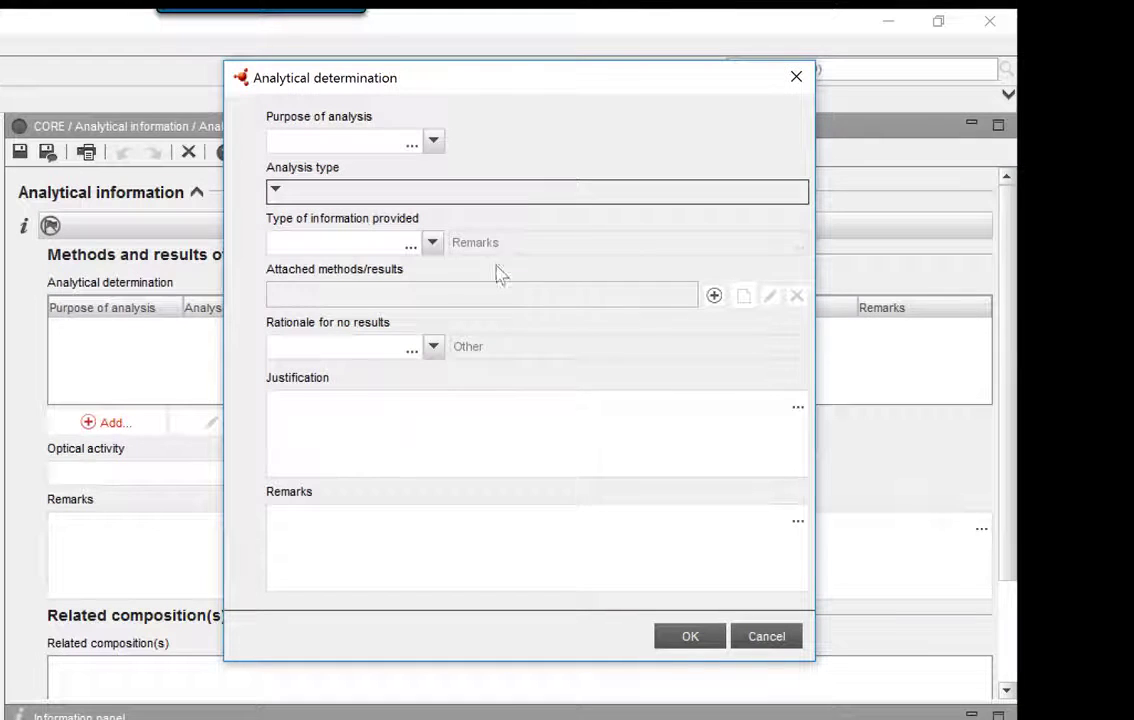
{"action": "left_click", "coordinate": [433, 141]}
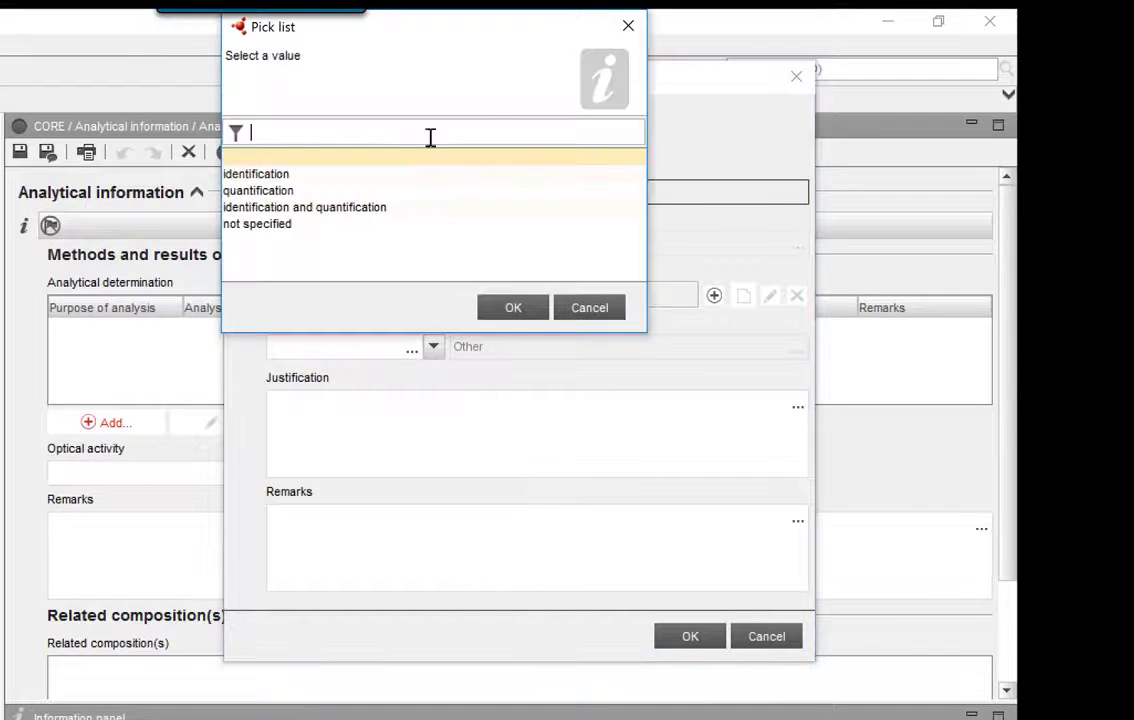
{"action": "left_click", "coordinate": [310, 207]}
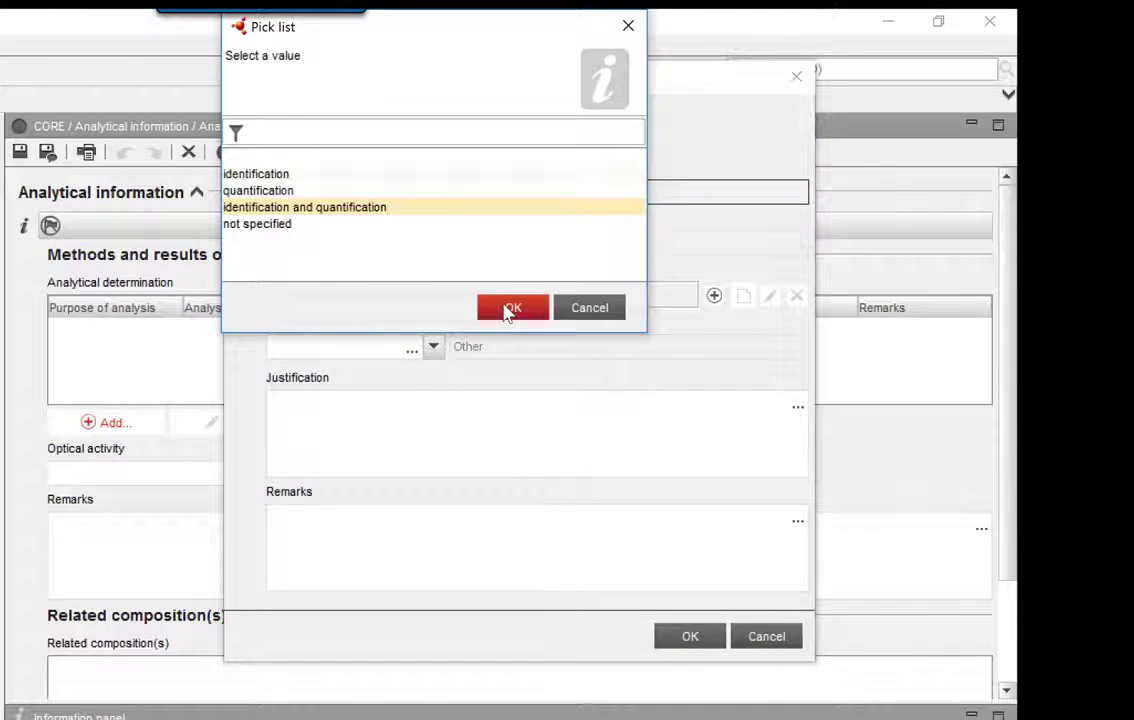
{"action": "left_click", "coordinate": [510, 307]}
{"action": "left_click", "coordinate": [432, 242]}
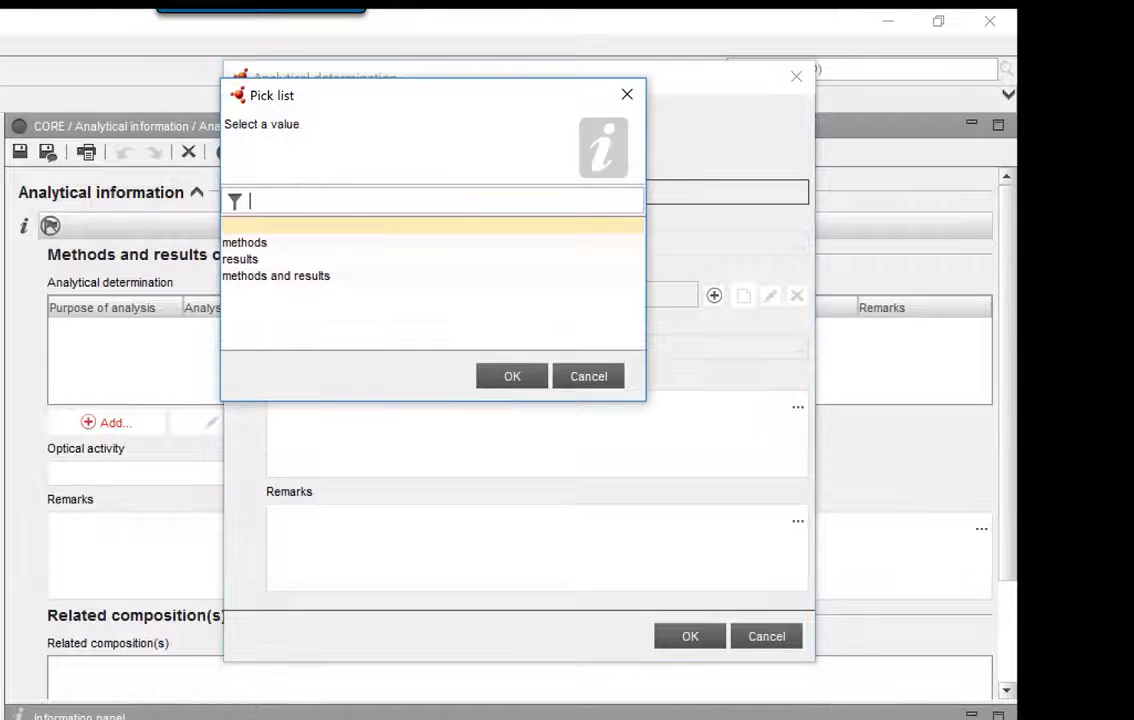
{"action": "left_click", "coordinate": [302, 274]}
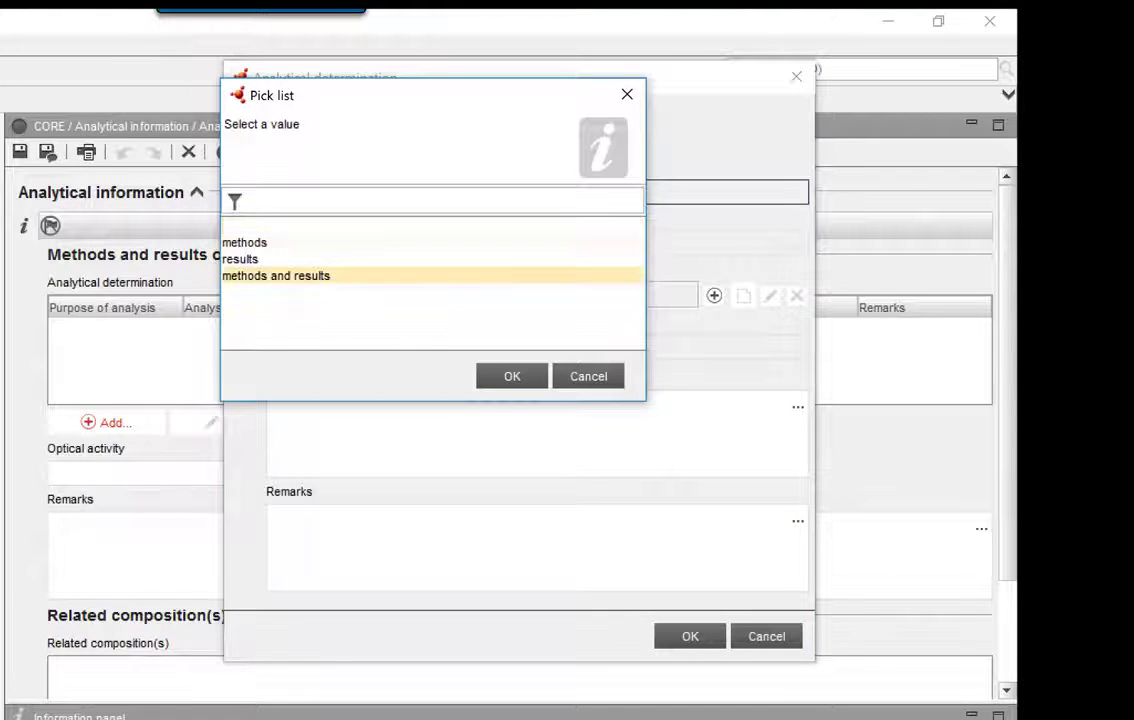
{"action": "left_click", "coordinate": [500, 375]}
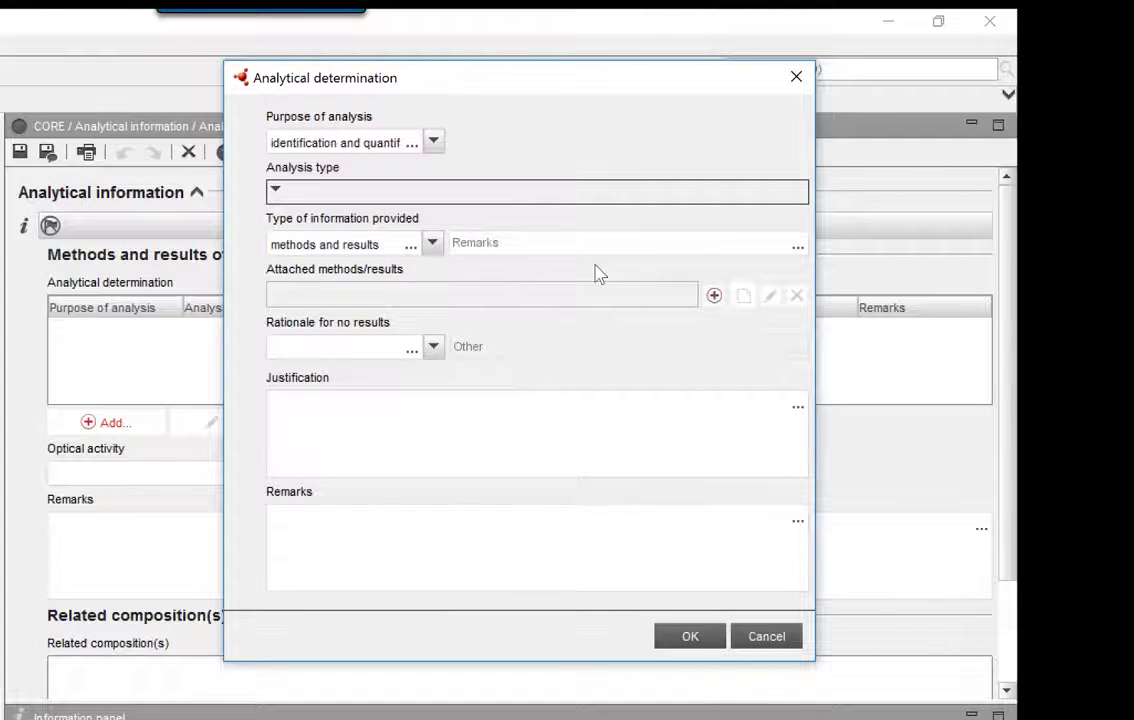
{"action": "left_click", "coordinate": [274, 190]}
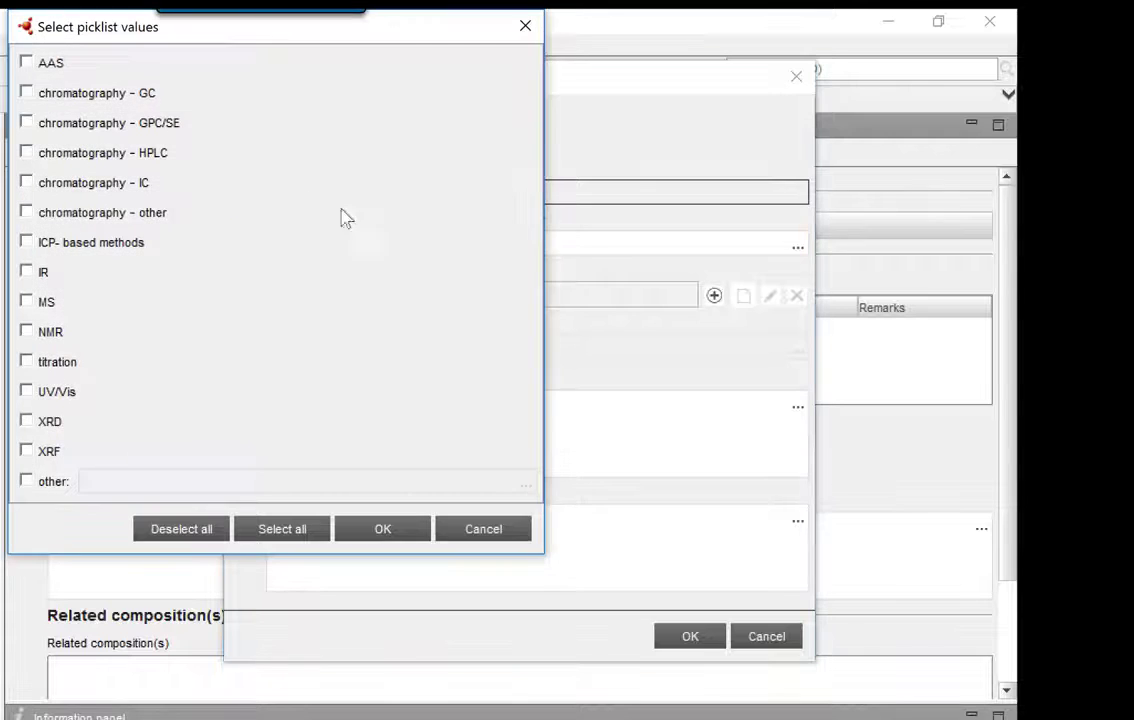
{"action": "left_click", "coordinate": [26, 91]}
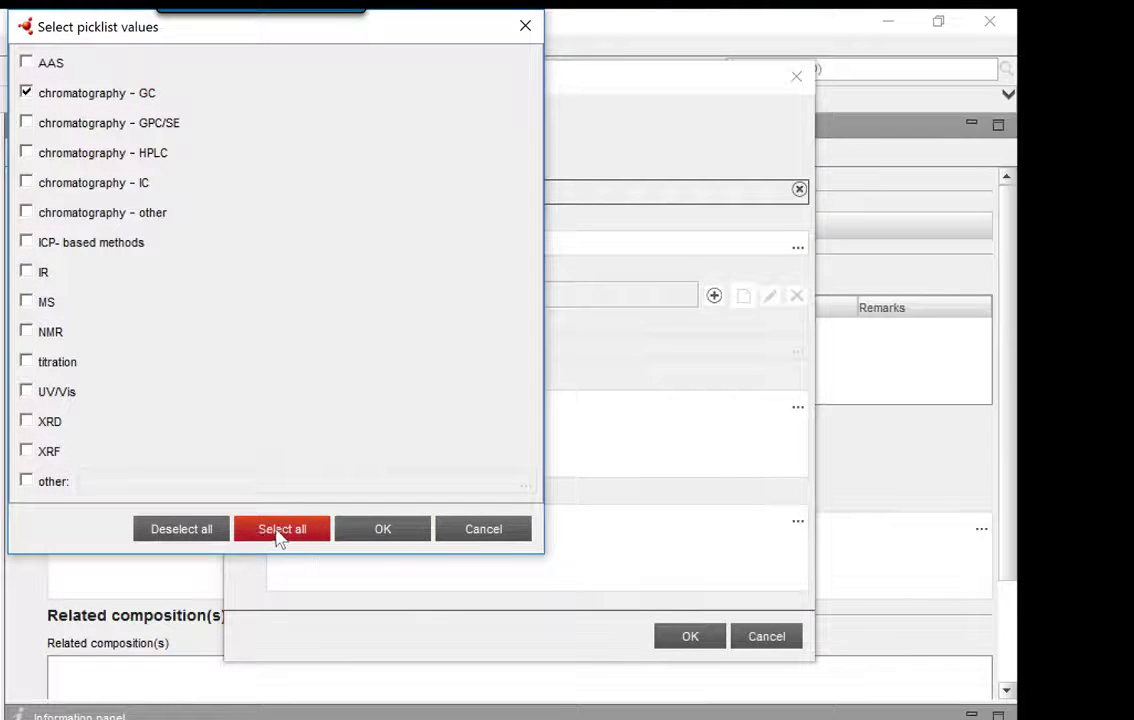
{"action": "left_click", "coordinate": [383, 529]}
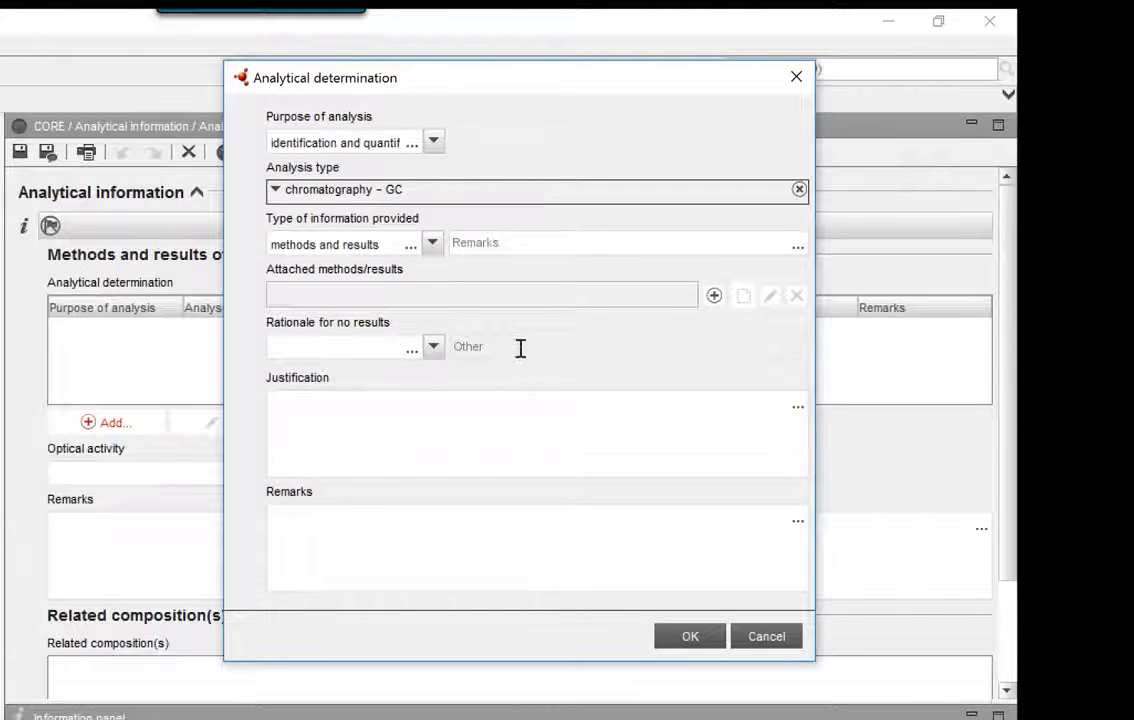
- Attach GC_identification_quatification.pdf and add the determination to the table
{"action": "left_click", "coordinate": [714, 295]}
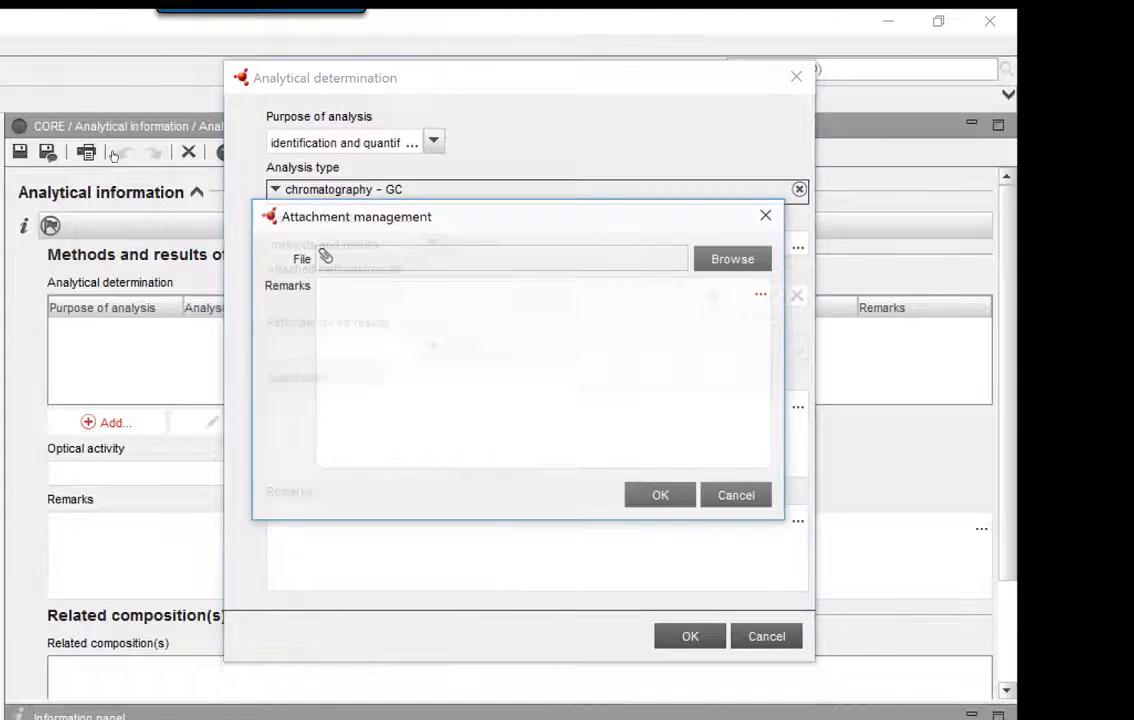
{"action": "left_click", "coordinate": [735, 259]}
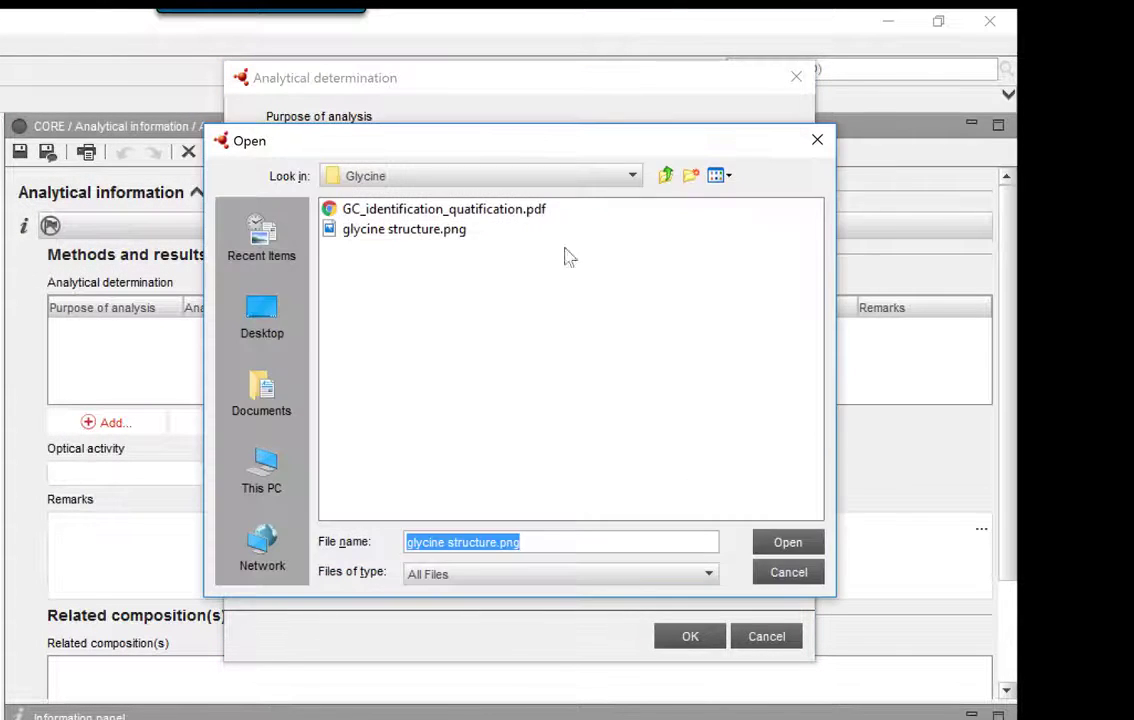
{"action": "double_click", "coordinate": [430, 208]}
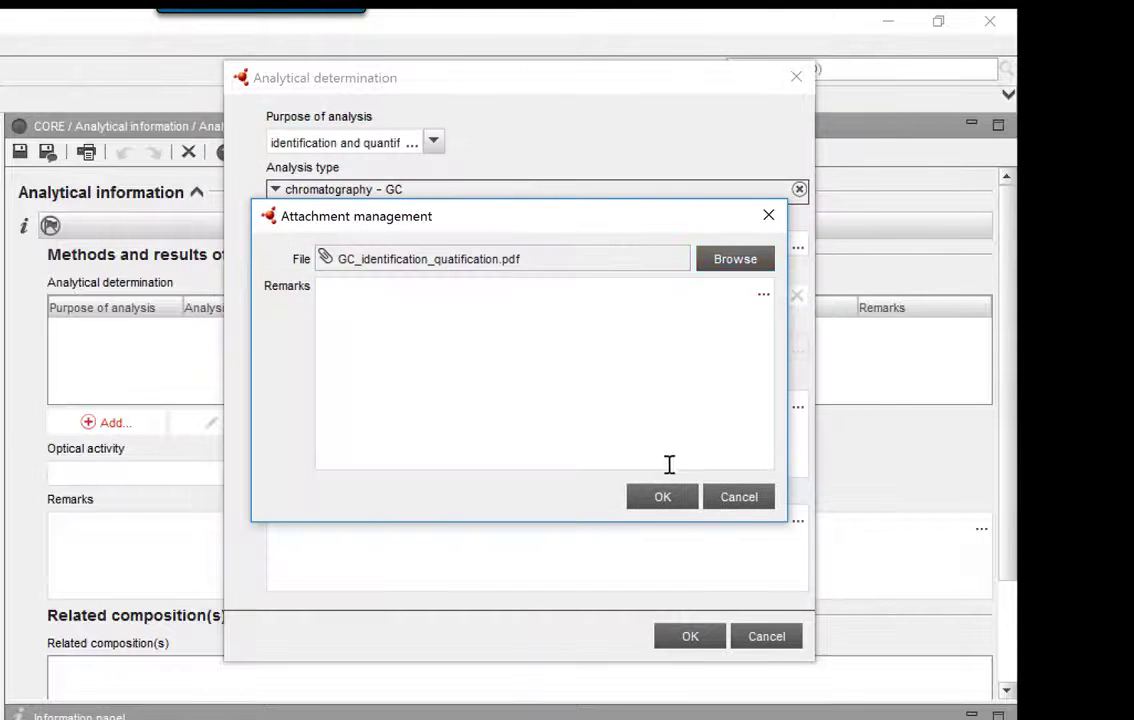
{"action": "left_click", "coordinate": [663, 497]}
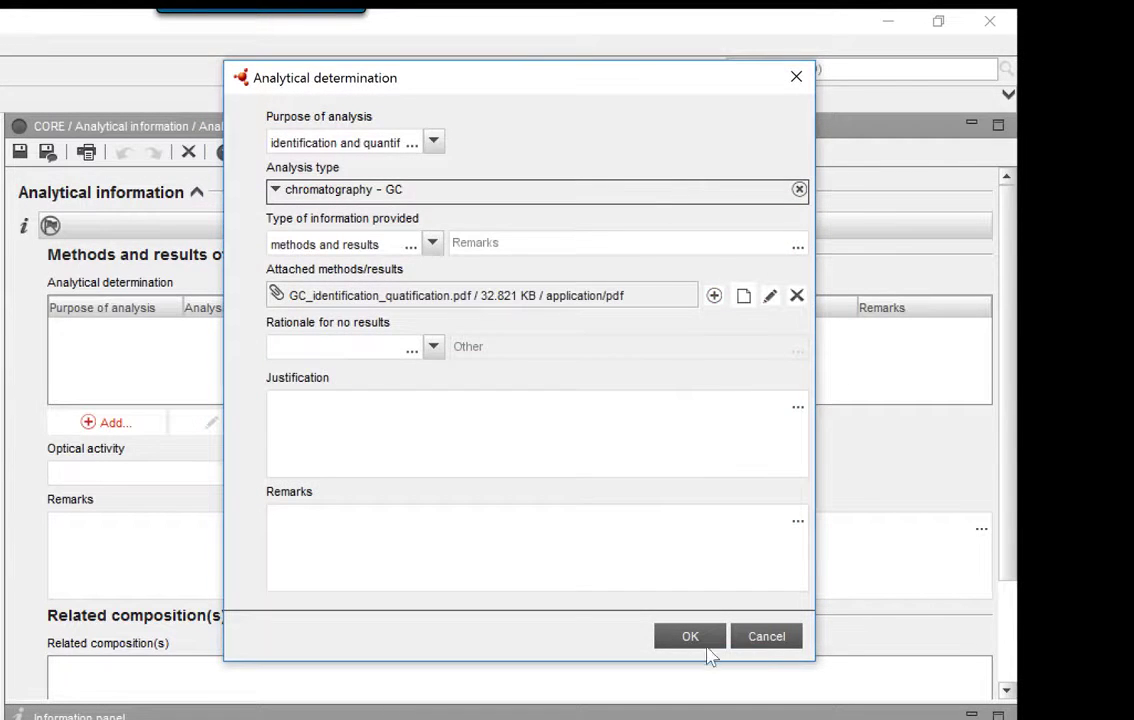
{"action": "left_click", "coordinate": [700, 640]}
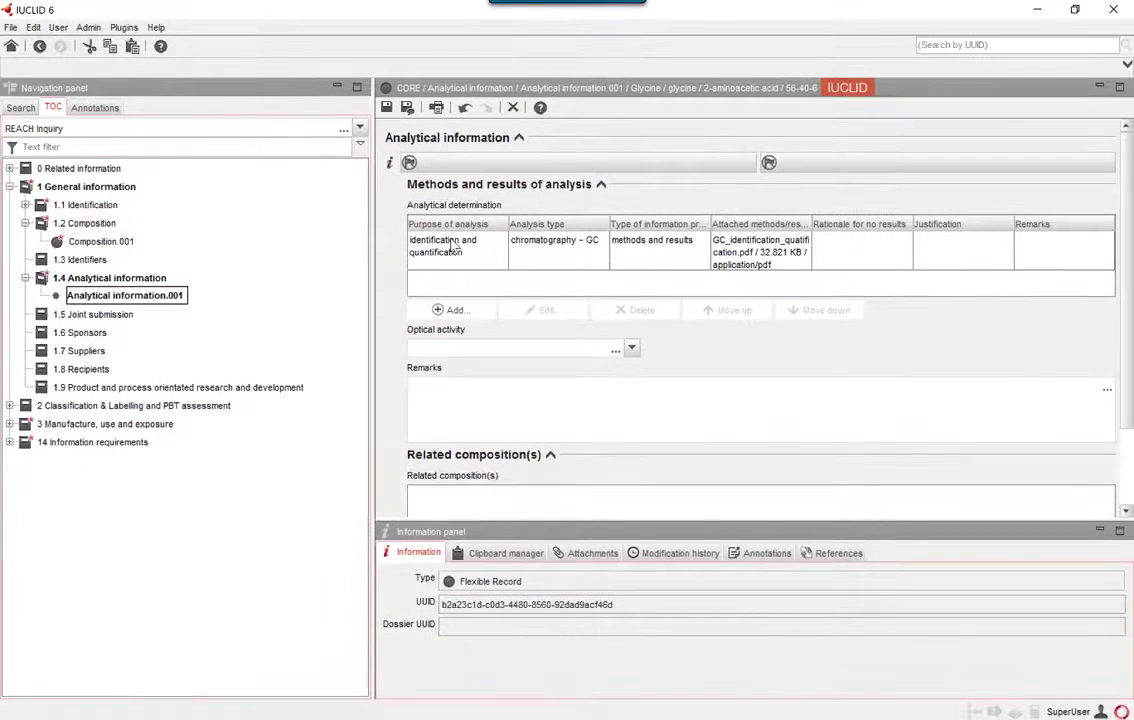
- Set Optical activity to no
{"action": "left_click", "coordinate": [632, 350]}
{"action": "left_click", "coordinate": [500, 360]}
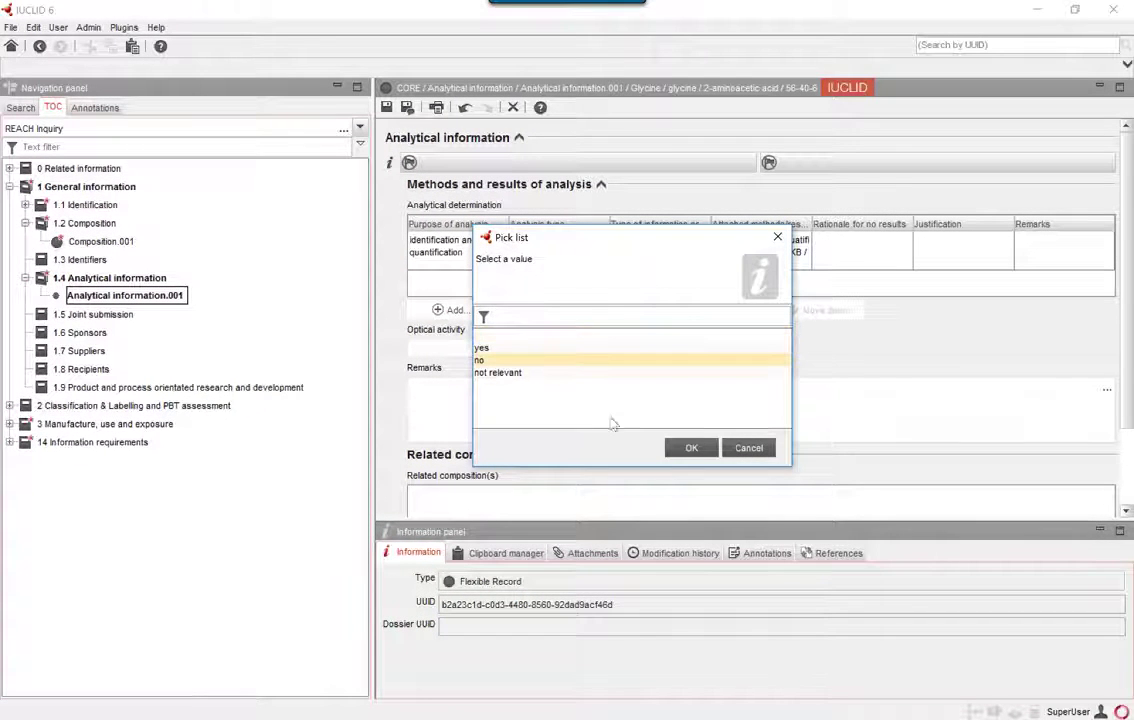
{"action": "left_click", "coordinate": [686, 446]}
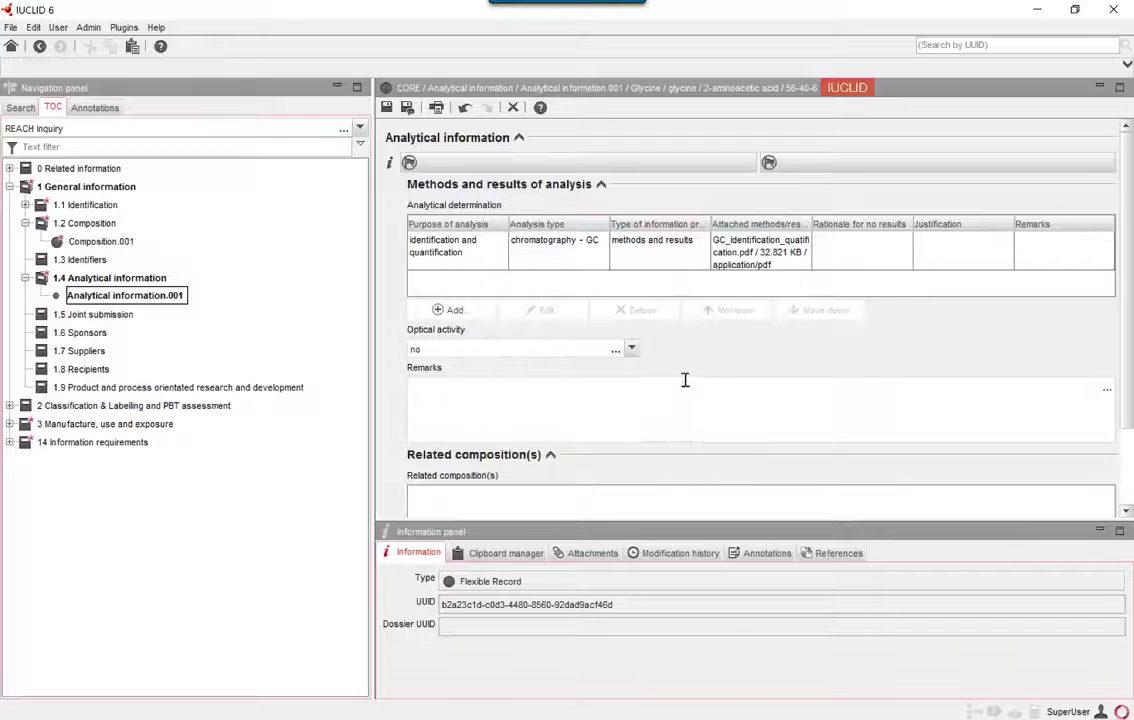
- Save the substance and expand section 3 Manufacture, use and exposure
{"action": "scroll", "coordinate": [683, 382], "scroll_direction": "down", "scroll_amount": 3}
{"action": "scroll", "coordinate": [683, 382], "scroll_direction": "up", "scroll_amount": 3}
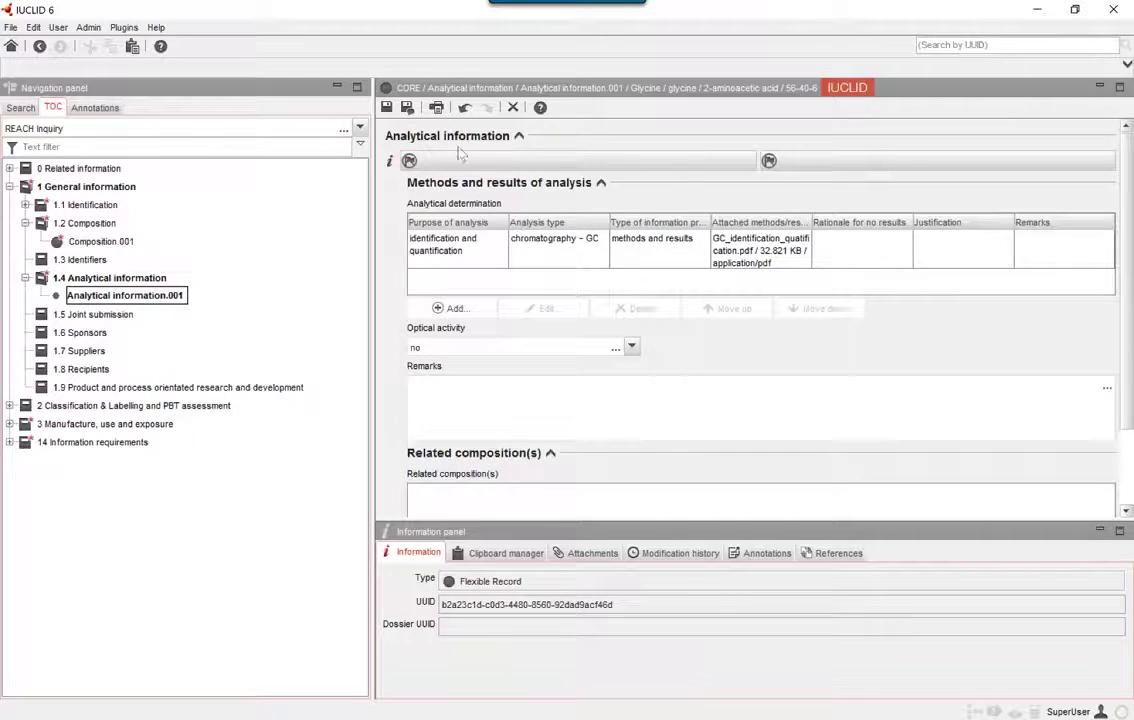
{"action": "left_click", "coordinate": [386, 107]}
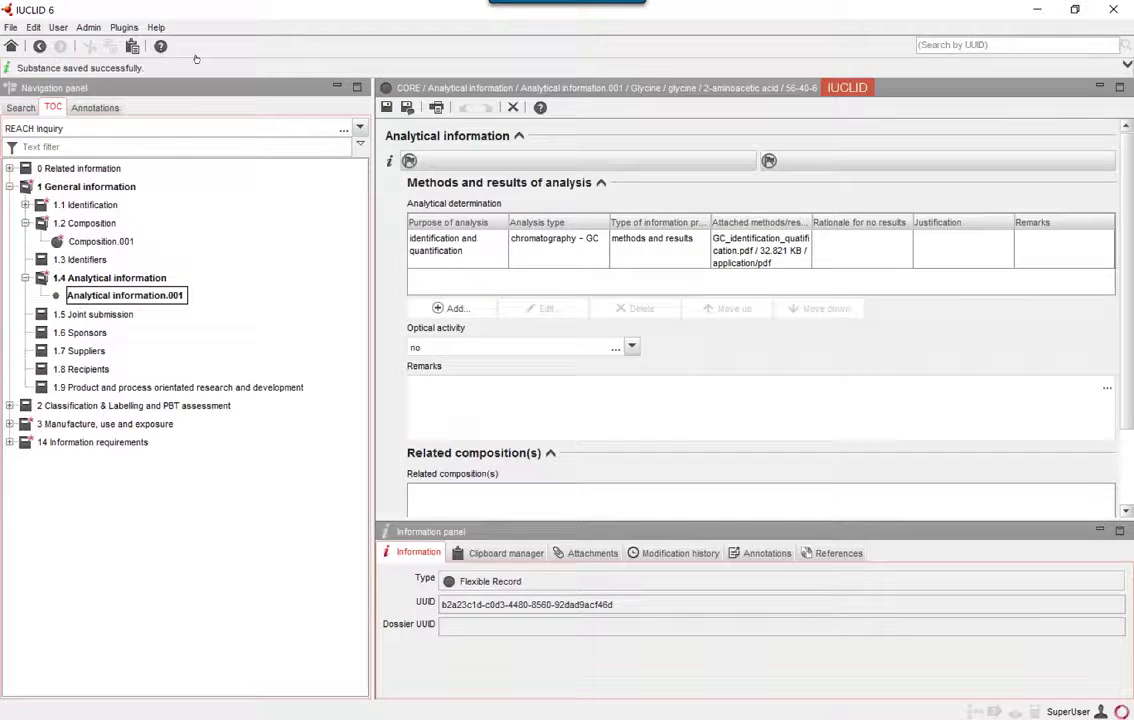
{"action": "left_click", "coordinate": [10, 424]}
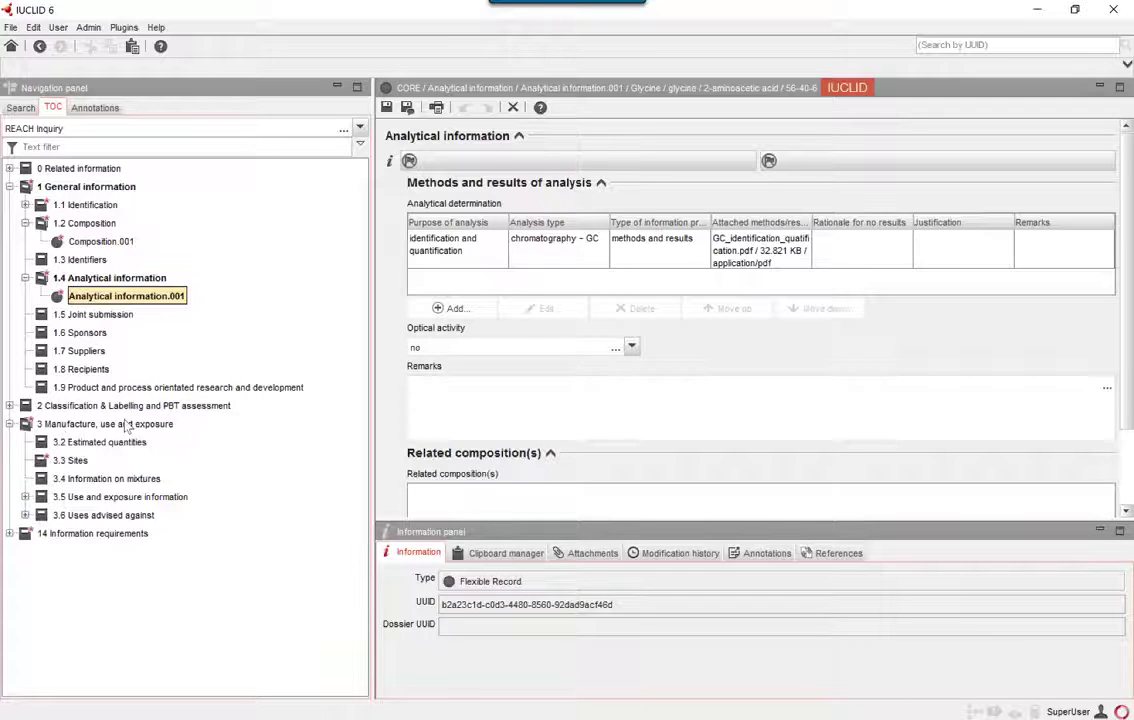
- Create a new record under 3.3 Sites, accepting the name Sites.001
{"action": "left_click", "coordinate": [71, 462]}
{"action": "right_click", "coordinate": [72, 464]}
{"action": "left_click", "coordinate": [118, 473]}
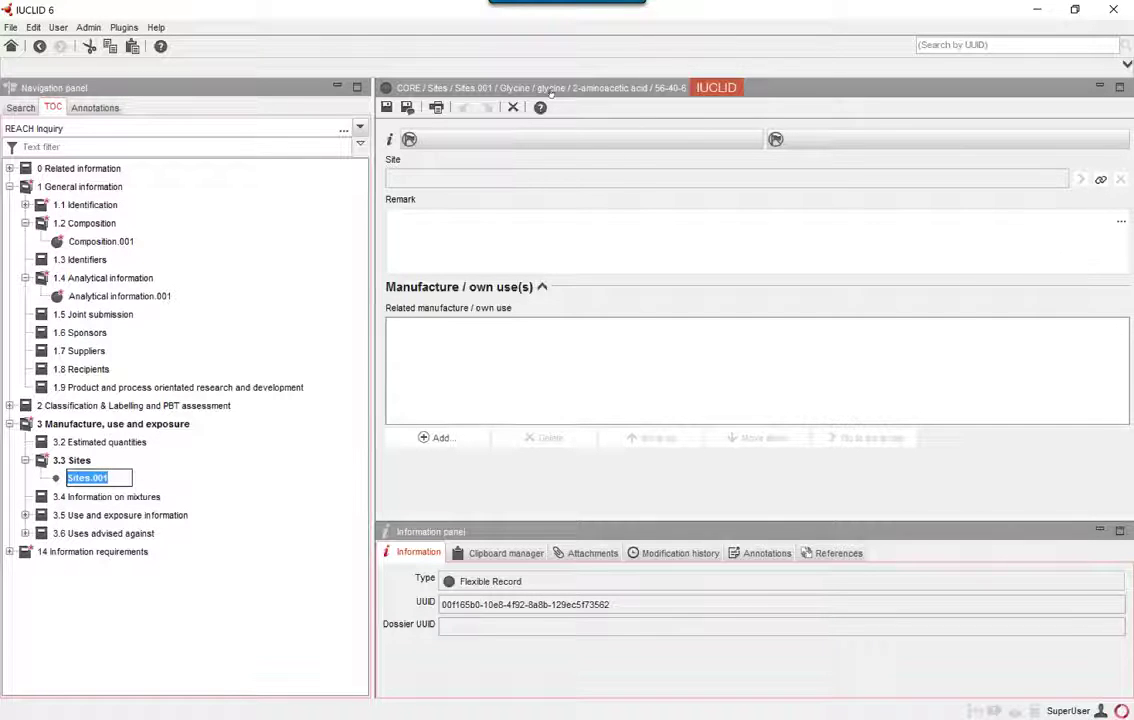
{"action": "key", "text": "Return"}
- Create a new site named ECHA with its street address, postal code and town Helsinki
{"action": "left_click", "coordinate": [976, 179]}
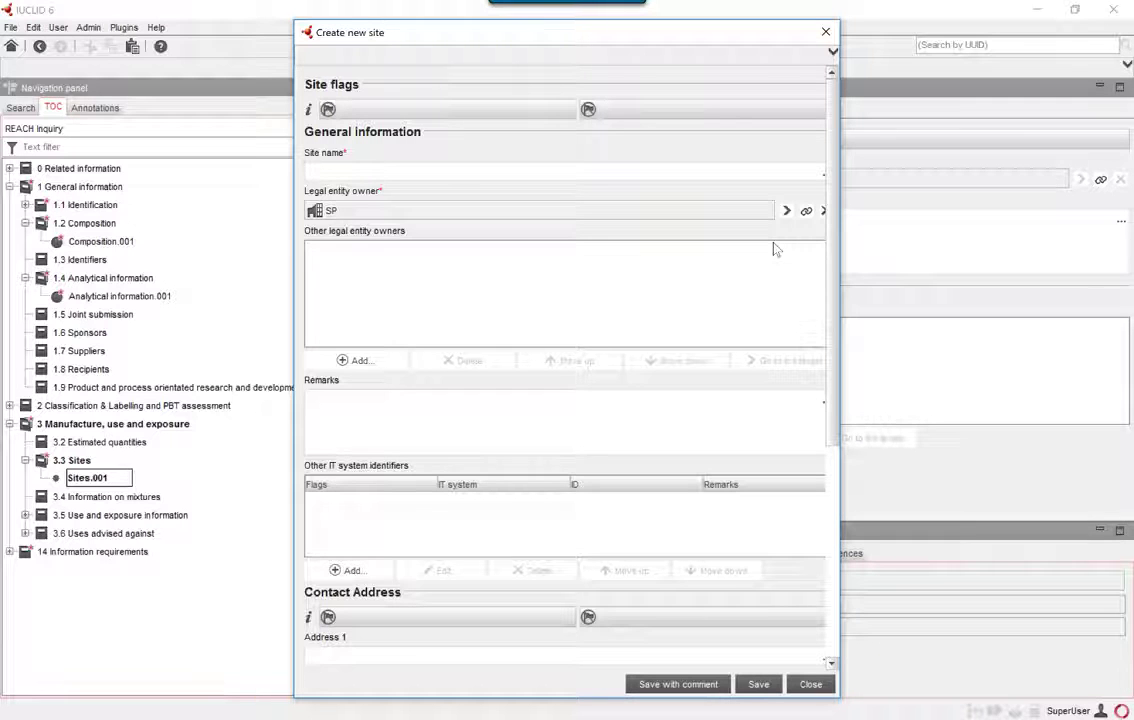
{"action": "type", "text": "CHA"}
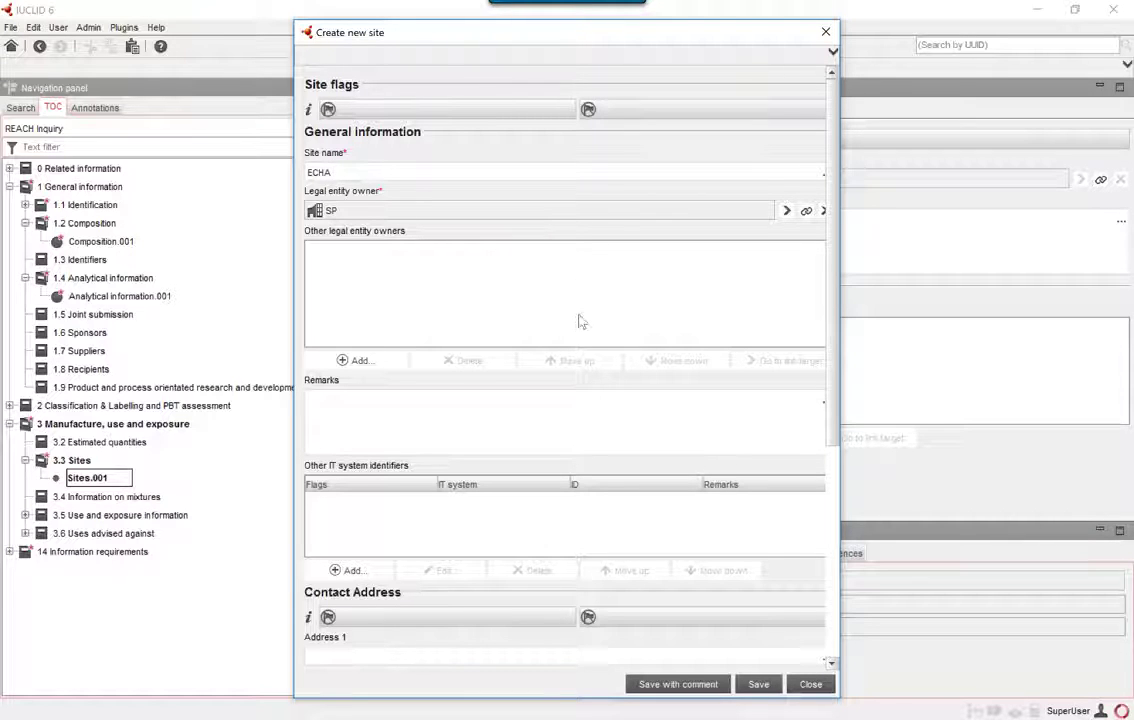
{"action": "scroll", "coordinate": [578, 321], "scroll_direction": "down", "scroll_amount": 5}
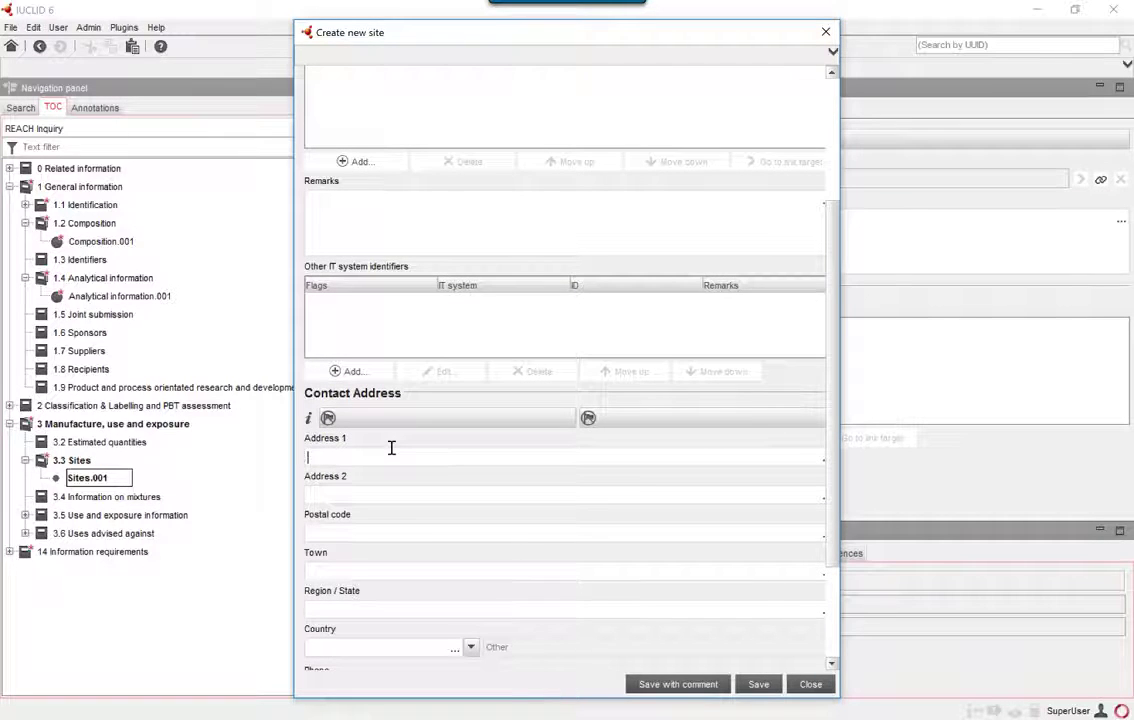
{"action": "type", "text": "nnankatu 18"}
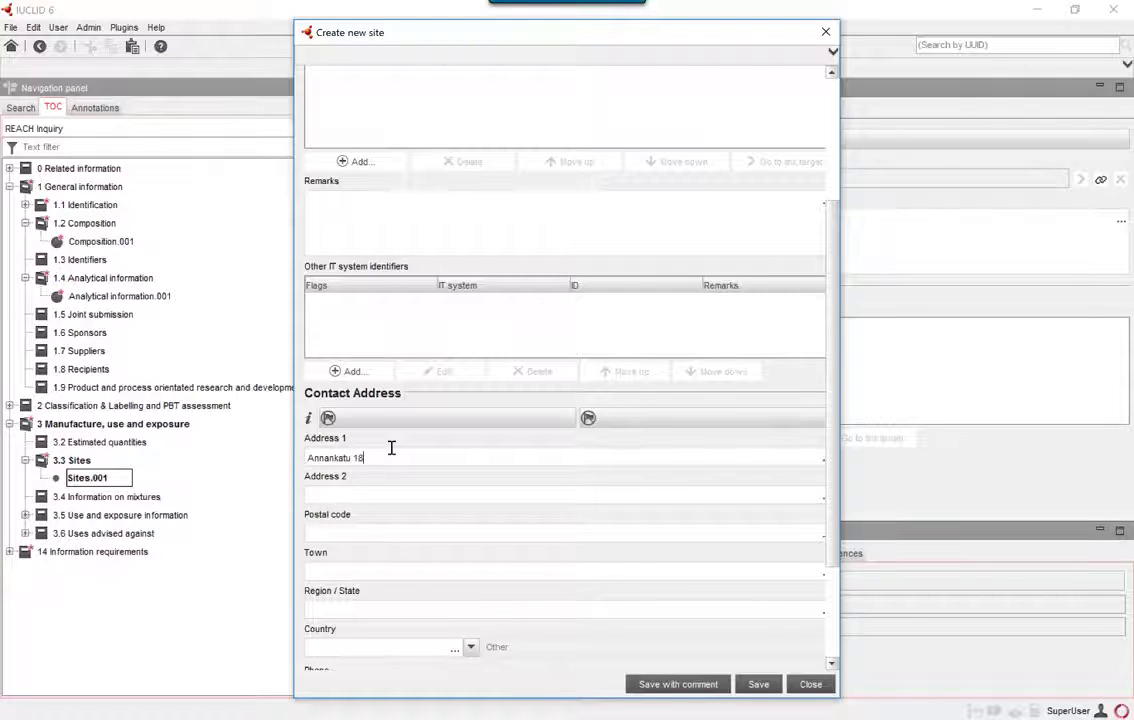
{"action": "scroll", "coordinate": [389, 443], "scroll_direction": "down", "scroll_amount": 3}
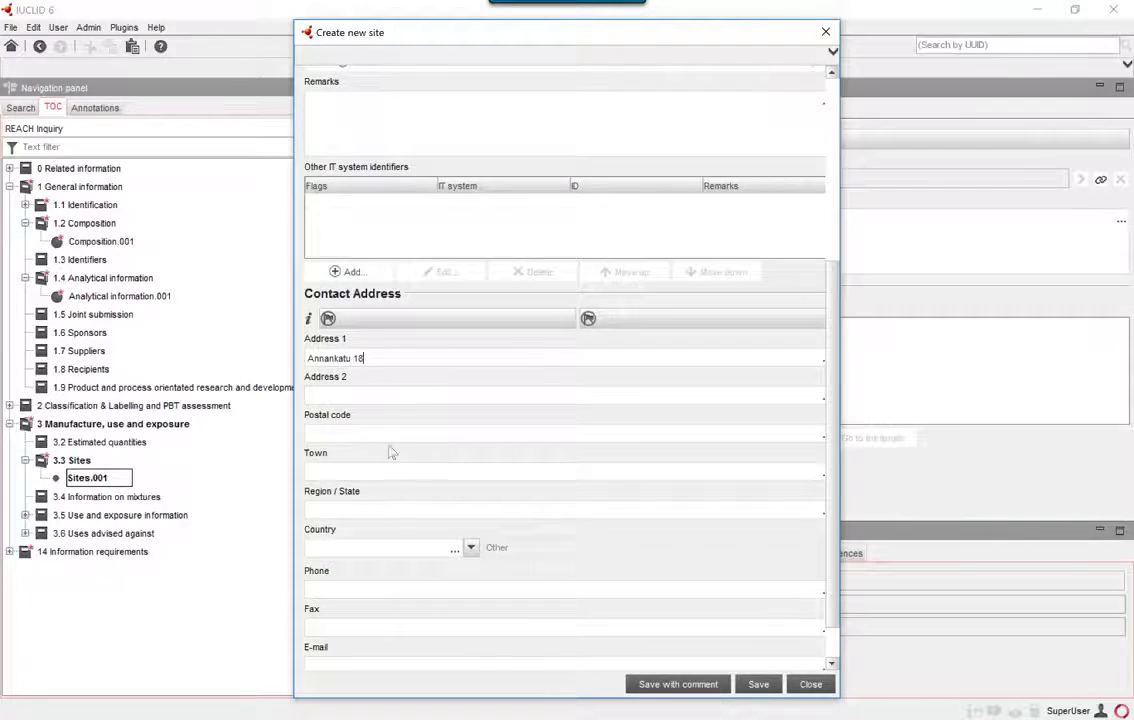
{"action": "type", "text": "00120"}
{"action": "left_click", "coordinate": [375, 465]}
{"action": "type", "text": "Helsinki"}
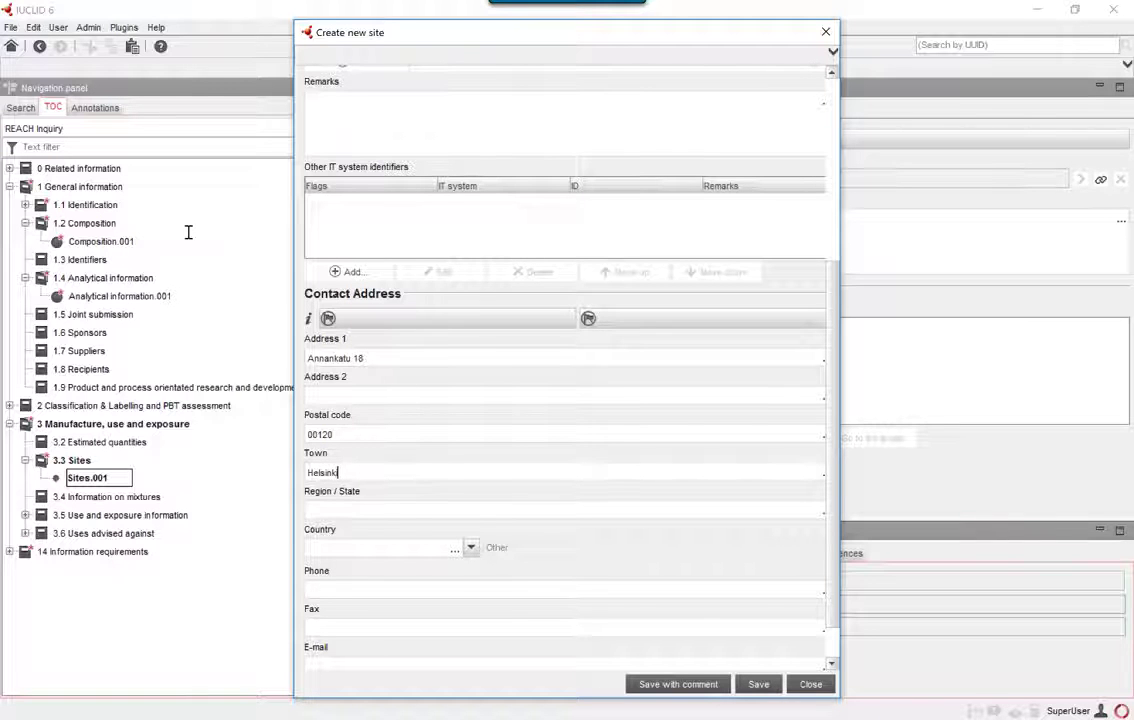
- Set the ECHA site's country to Finland and save the site
{"action": "left_click", "coordinate": [456, 549]}
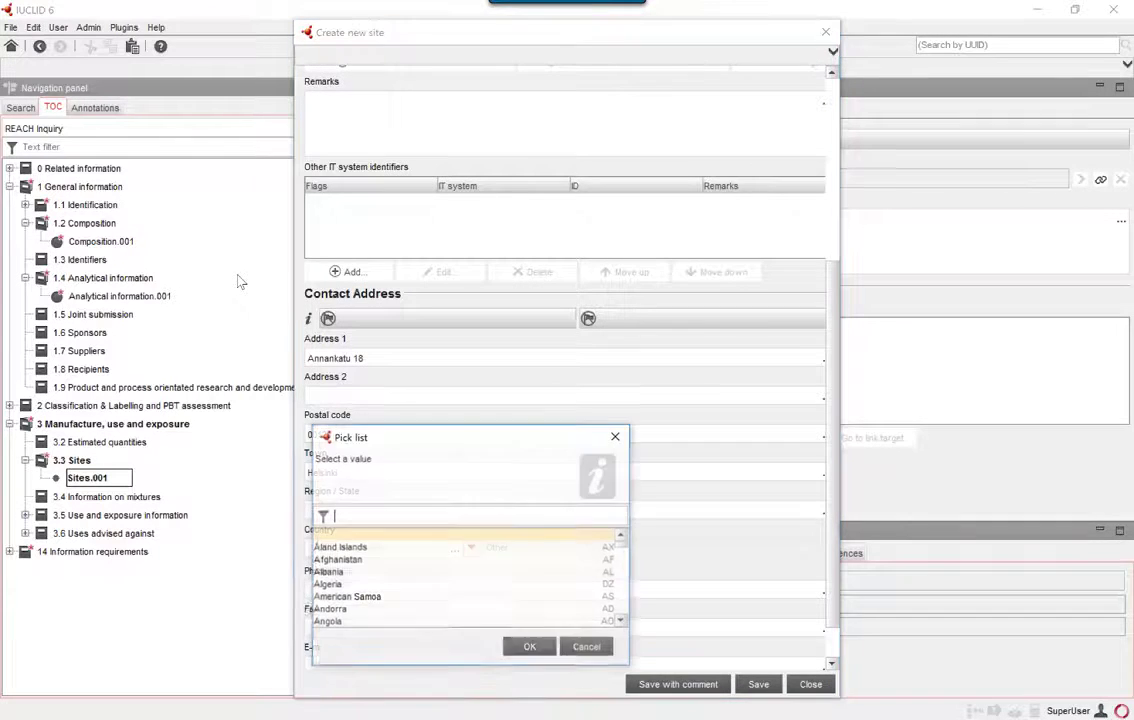
{"action": "type", "text": "fi"}
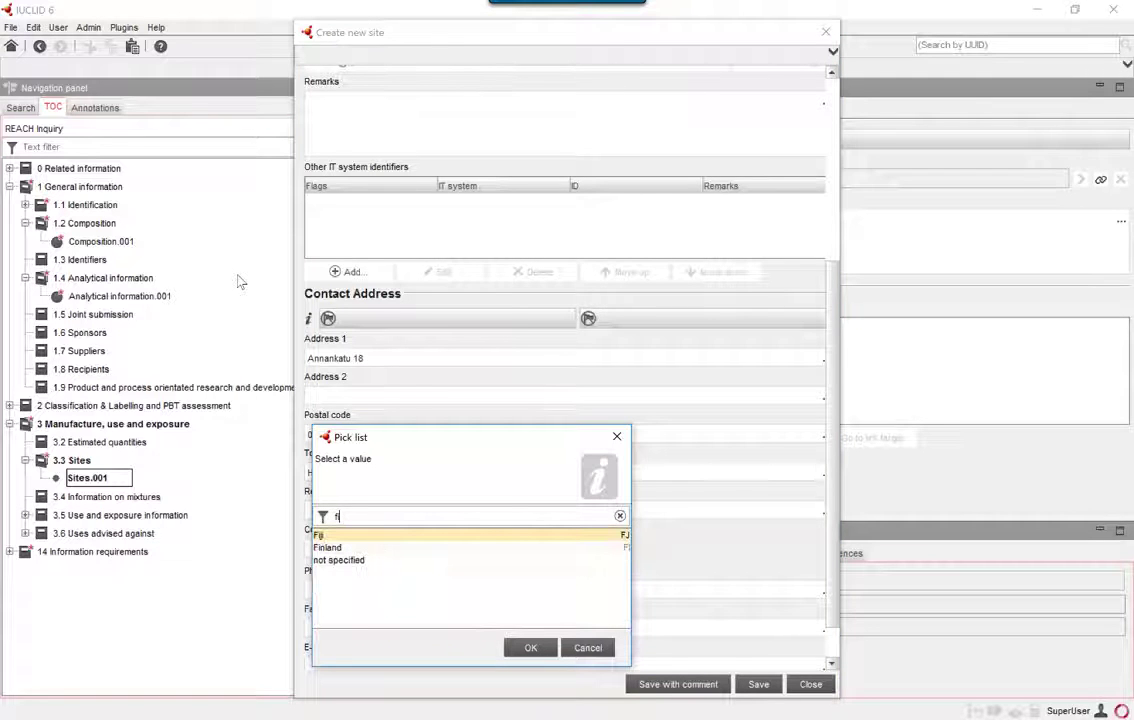
{"action": "left_click", "coordinate": [418, 549]}
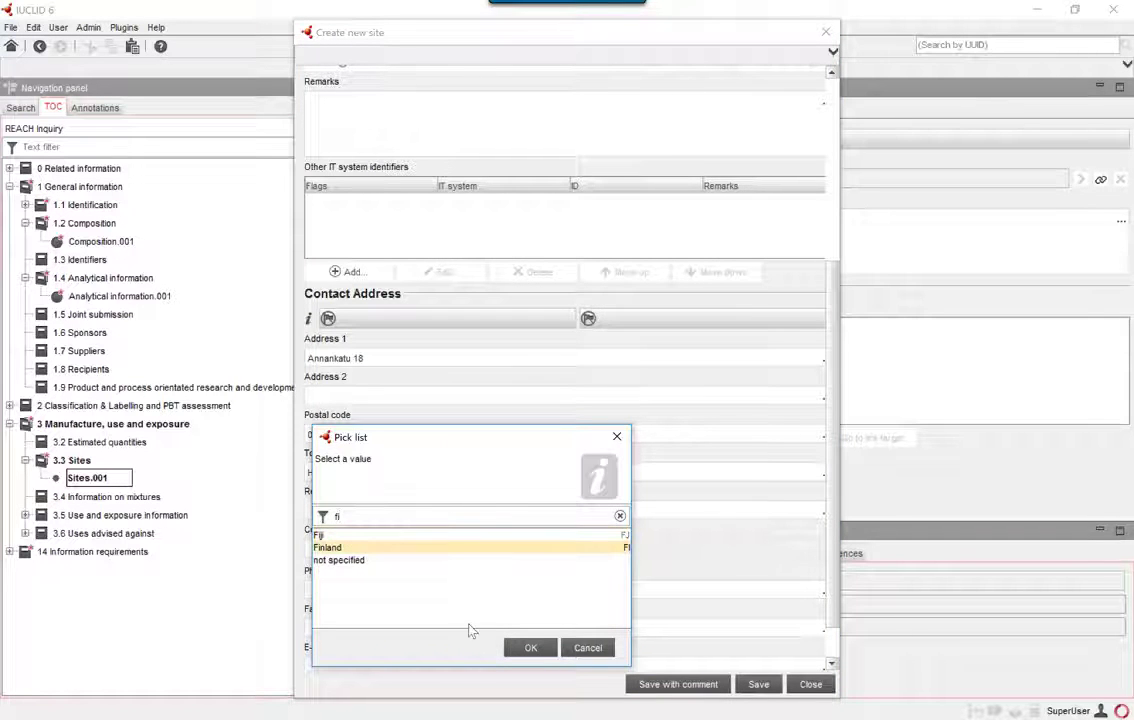
{"action": "left_click", "coordinate": [528, 648]}
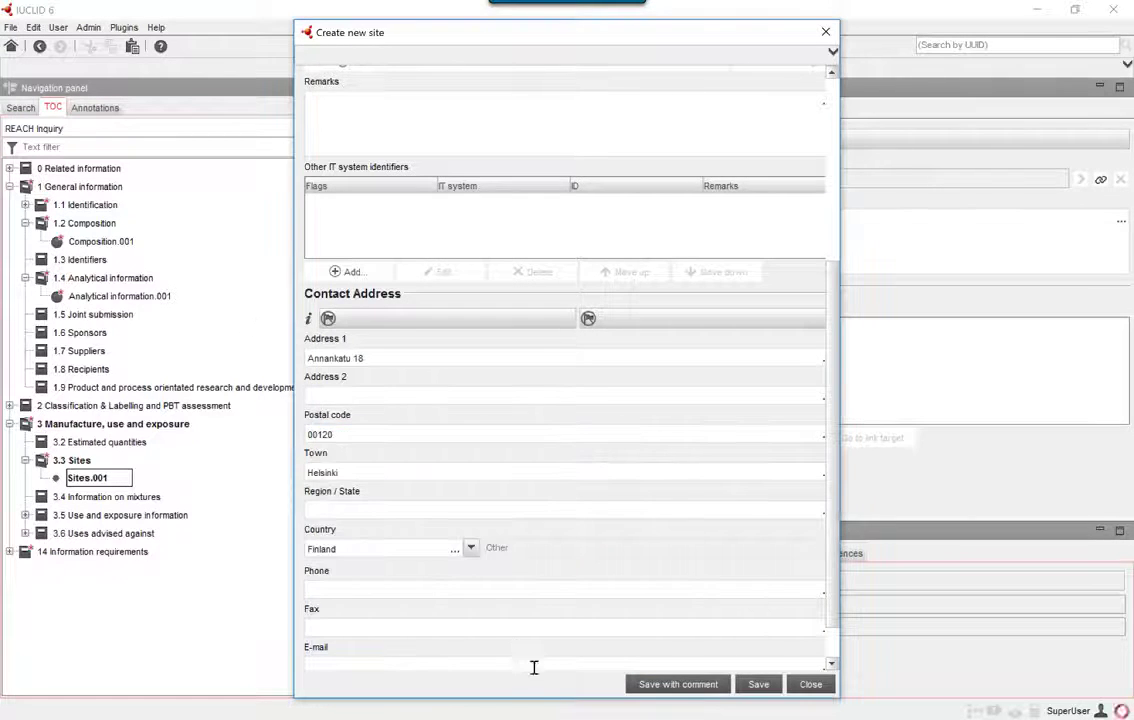
{"action": "left_click", "coordinate": [758, 684]}
{"action": "left_click", "coordinate": [752, 684]}
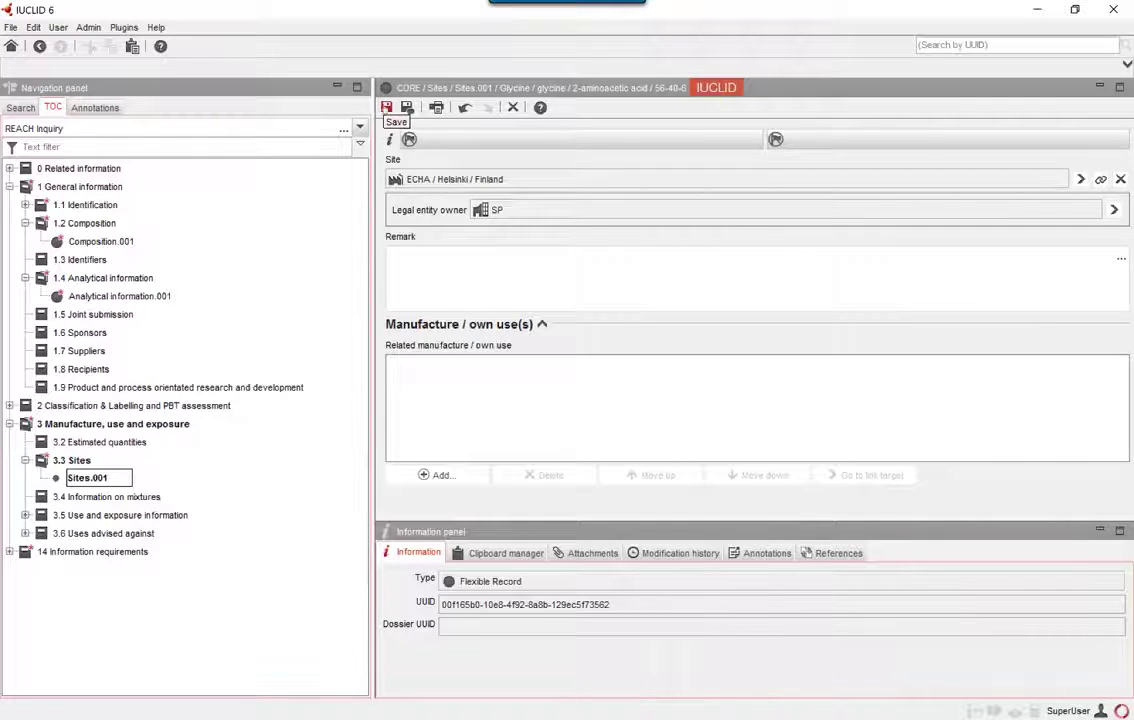
- Save Sites.001 and bring up record options for Inquiry under 14 Information requirements
{"action": "left_click", "coordinate": [386, 107]}
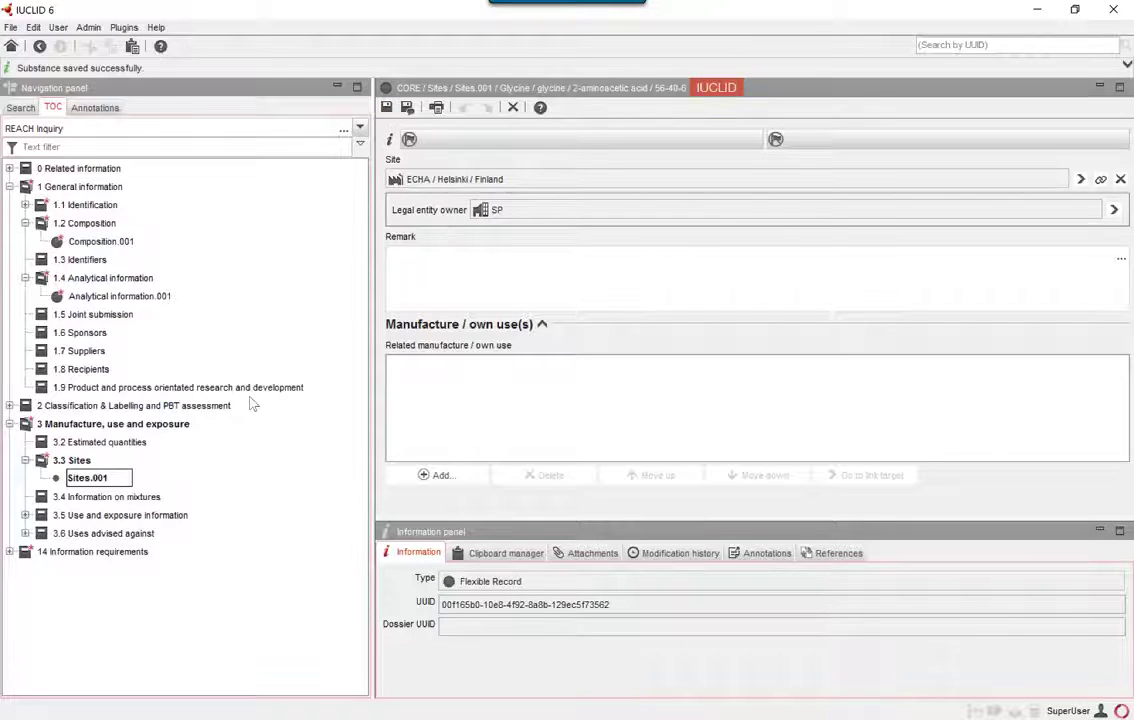
{"action": "double_click", "coordinate": [52, 553]}
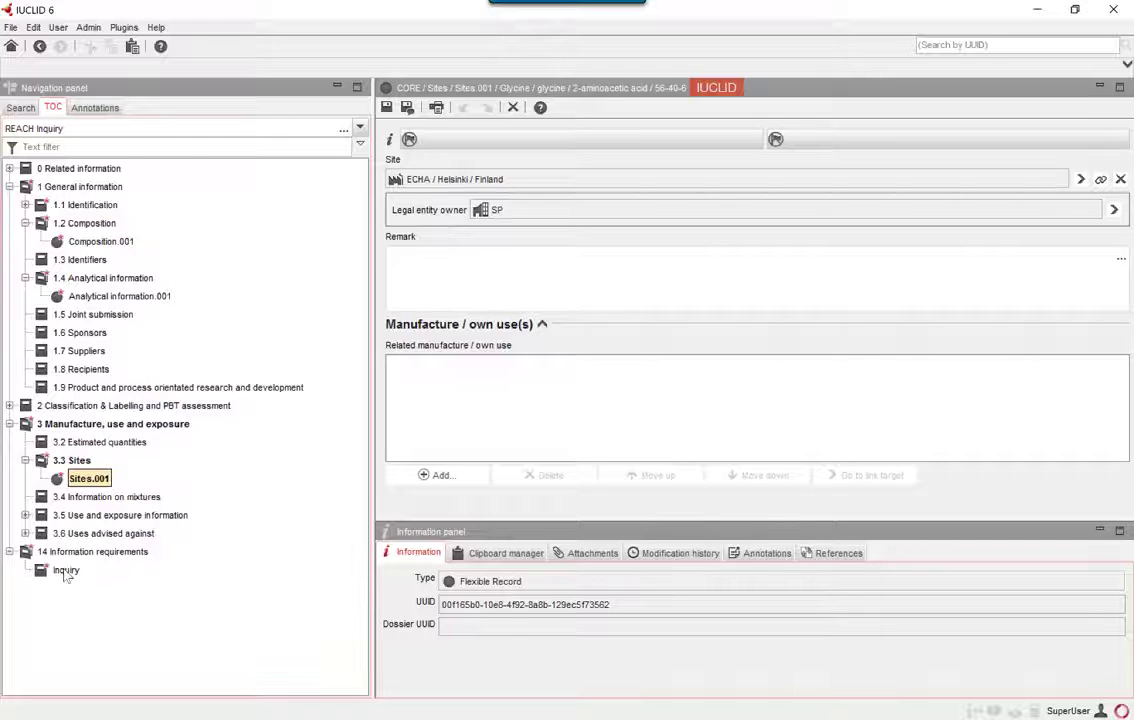
{"action": "left_click", "coordinate": [62, 569]}
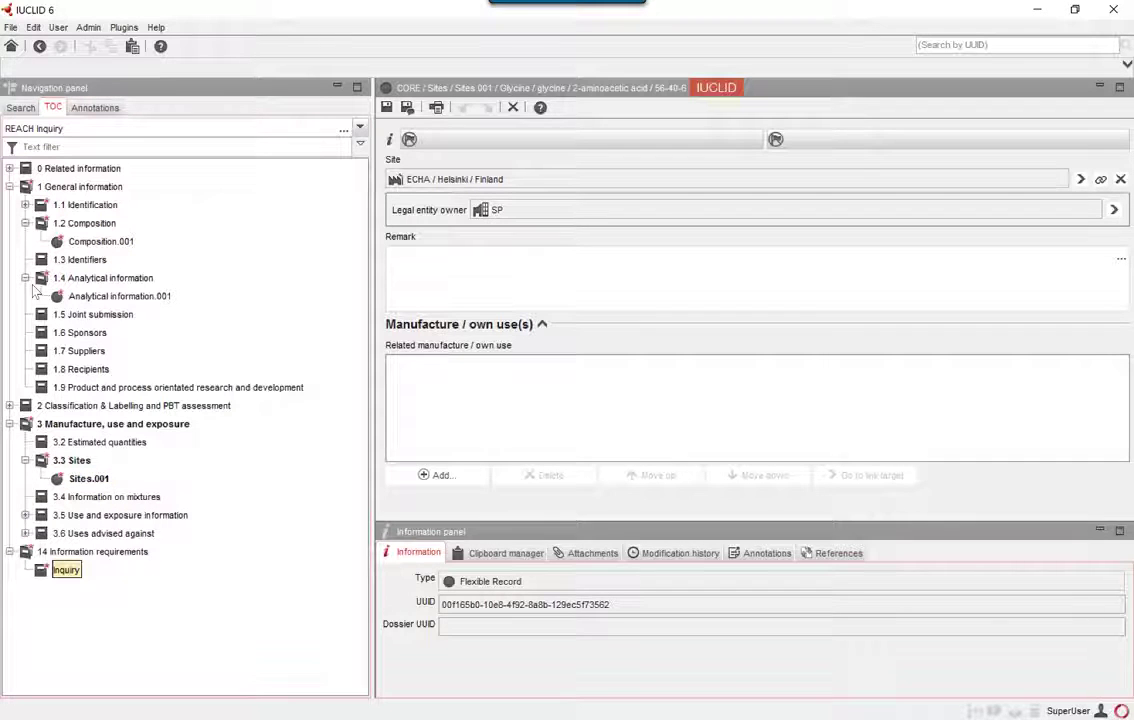
{"action": "right_click", "coordinate": [66, 569]}
- Create Inquiry.001 with inquiry type Type 3 inquiry for phase-in substance
{"action": "left_click", "coordinate": [105, 580]}
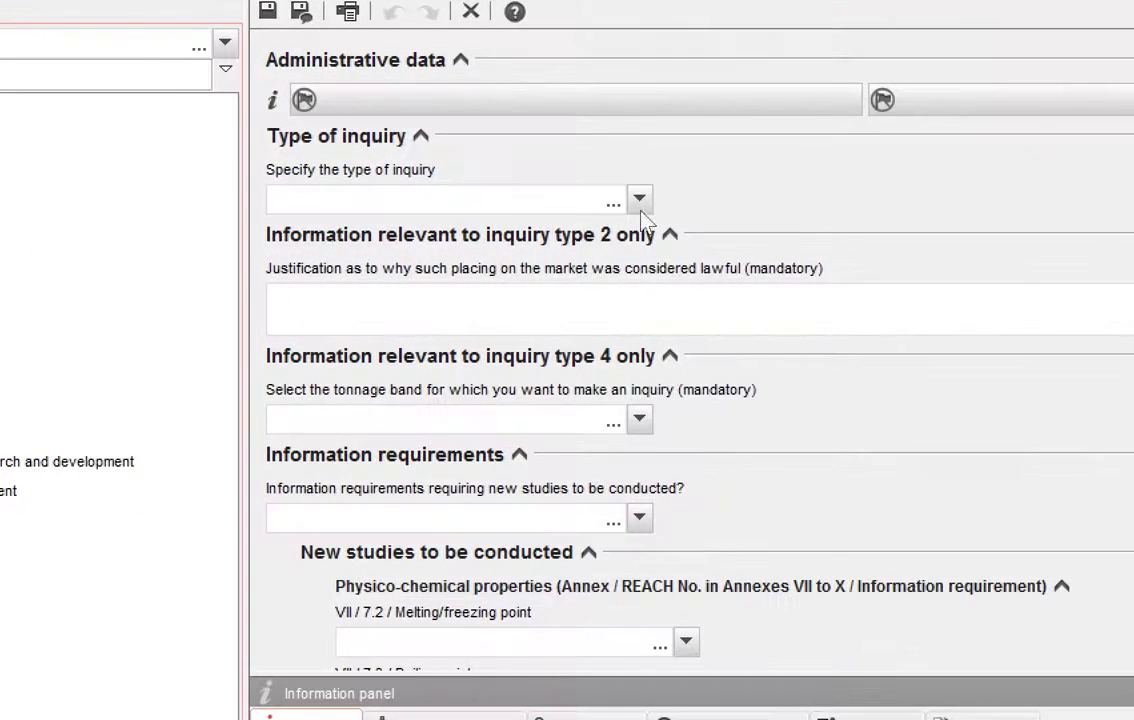
{"action": "left_click", "coordinate": [639, 204]}
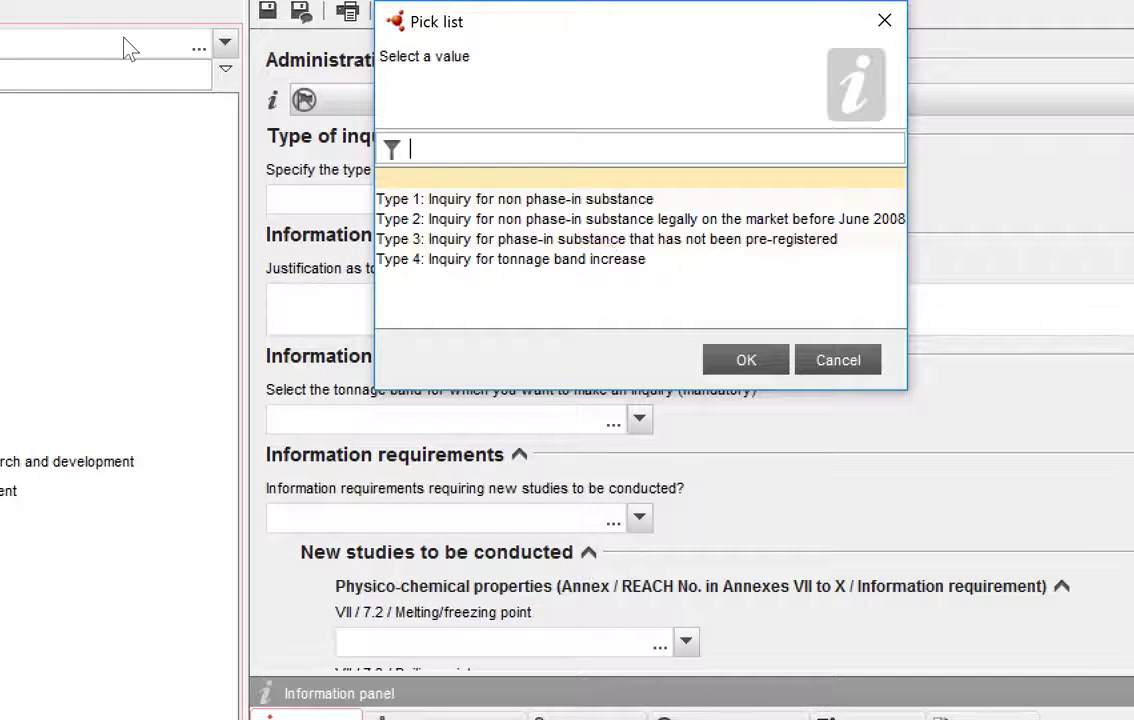
{"action": "left_click", "coordinate": [607, 240]}
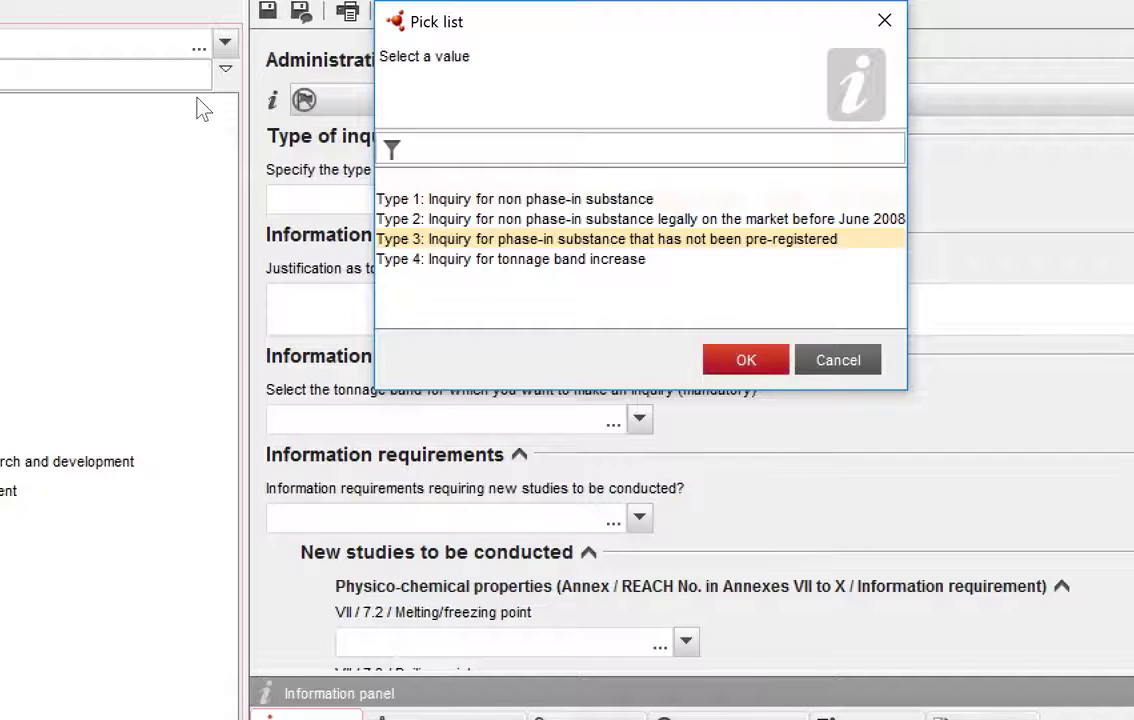
{"action": "left_click", "coordinate": [749, 360]}
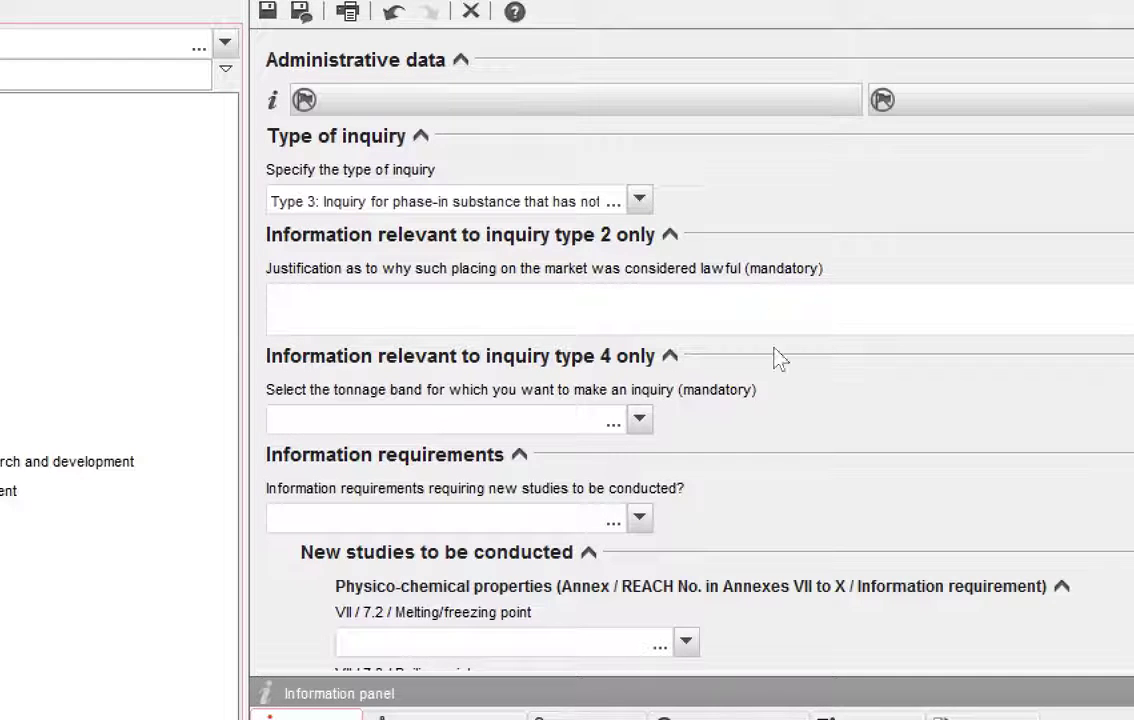
- Answer no to whether new studies are required and save the inquiry record
{"action": "left_click", "coordinate": [640, 518]}
{"action": "left_click", "coordinate": [405, 540]}
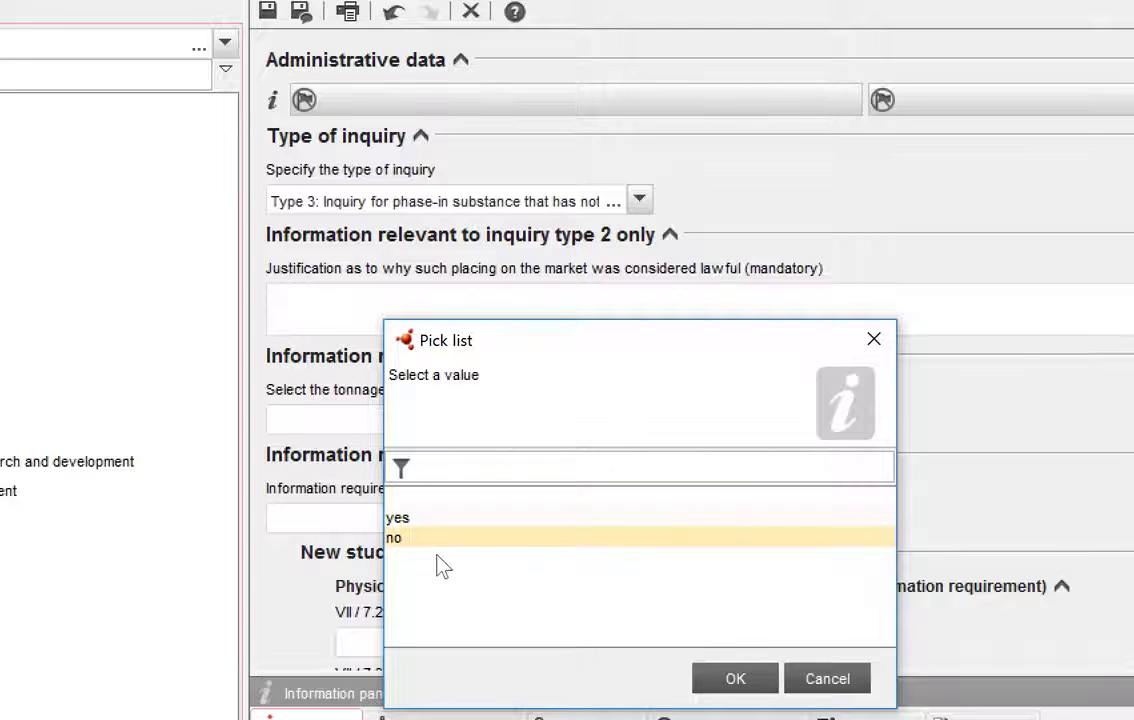
{"action": "left_click", "coordinate": [731, 679]}
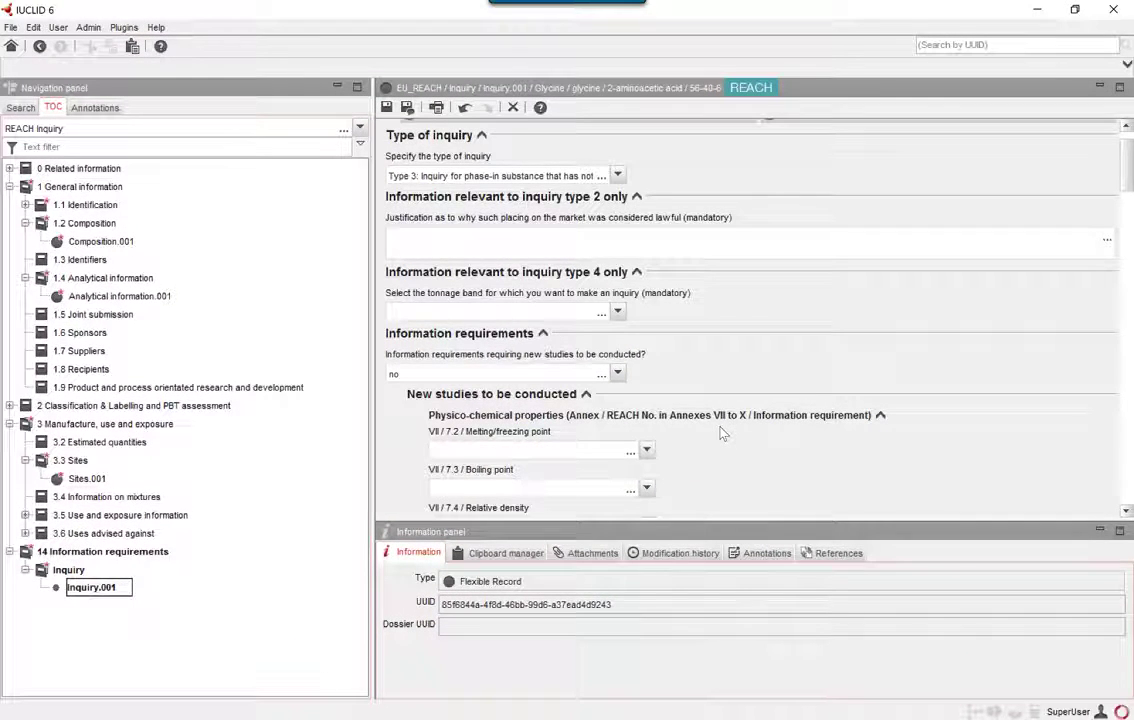
{"action": "scroll", "coordinate": [723, 433], "scroll_direction": "down", "scroll_amount": 3}
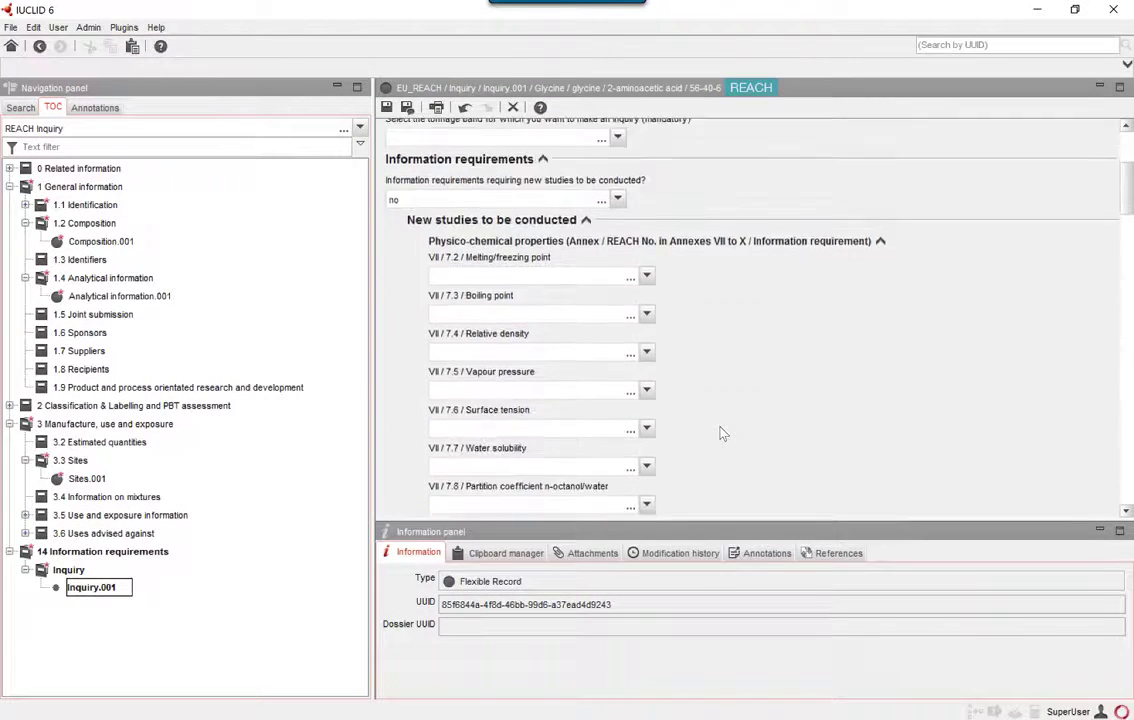
{"action": "scroll", "coordinate": [723, 433], "scroll_direction": "down", "scroll_amount": 1}
{"action": "scroll", "coordinate": [723, 433], "scroll_direction": "up", "scroll_amount": 2}
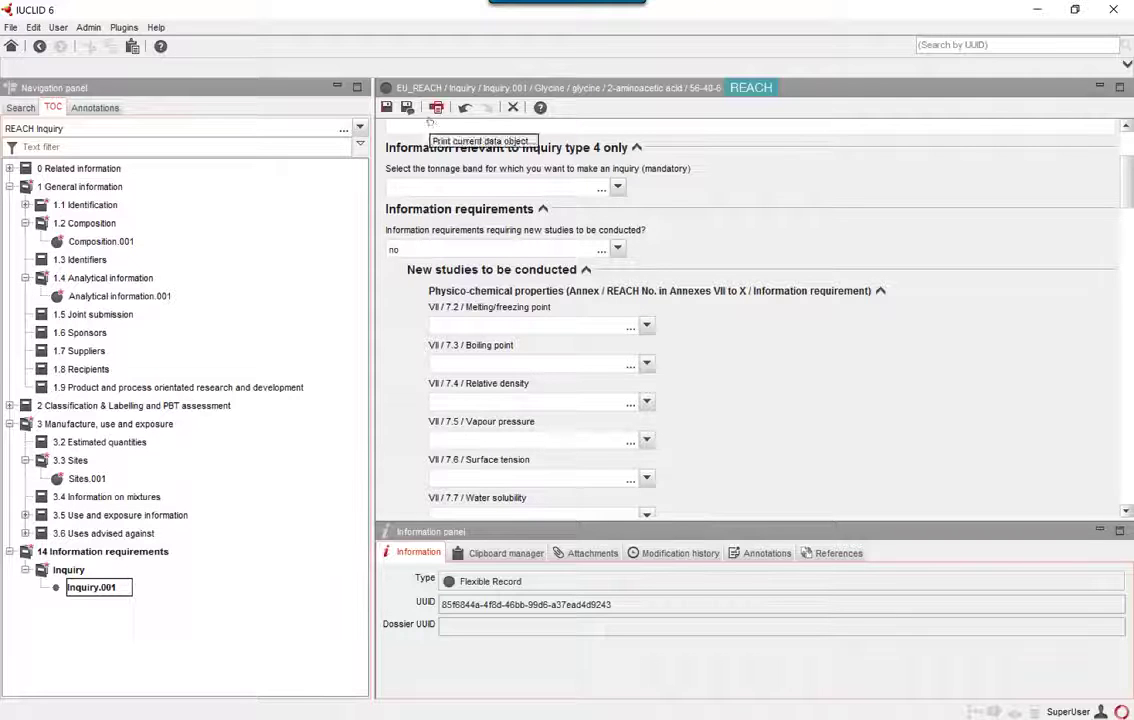
{"action": "left_click", "coordinate": [386, 107]}
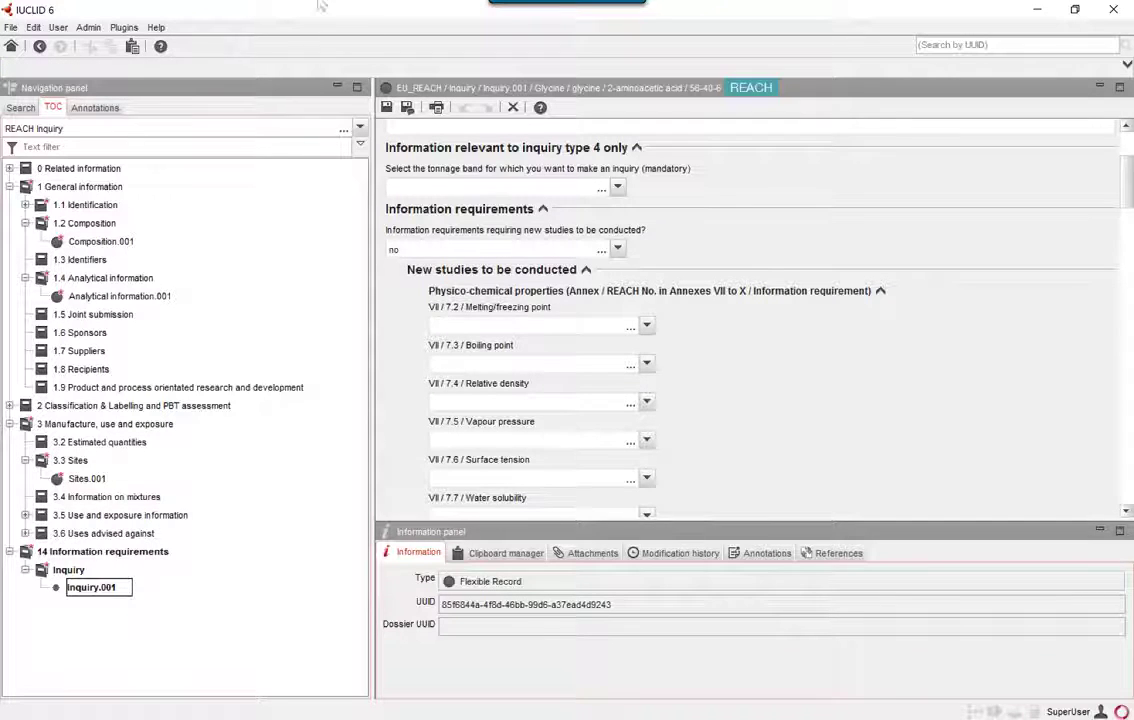
- Navigate back through the Sites, Analytical information and Composition records to the Glycine dataset
{"action": "left_click", "coordinate": [39, 46]}
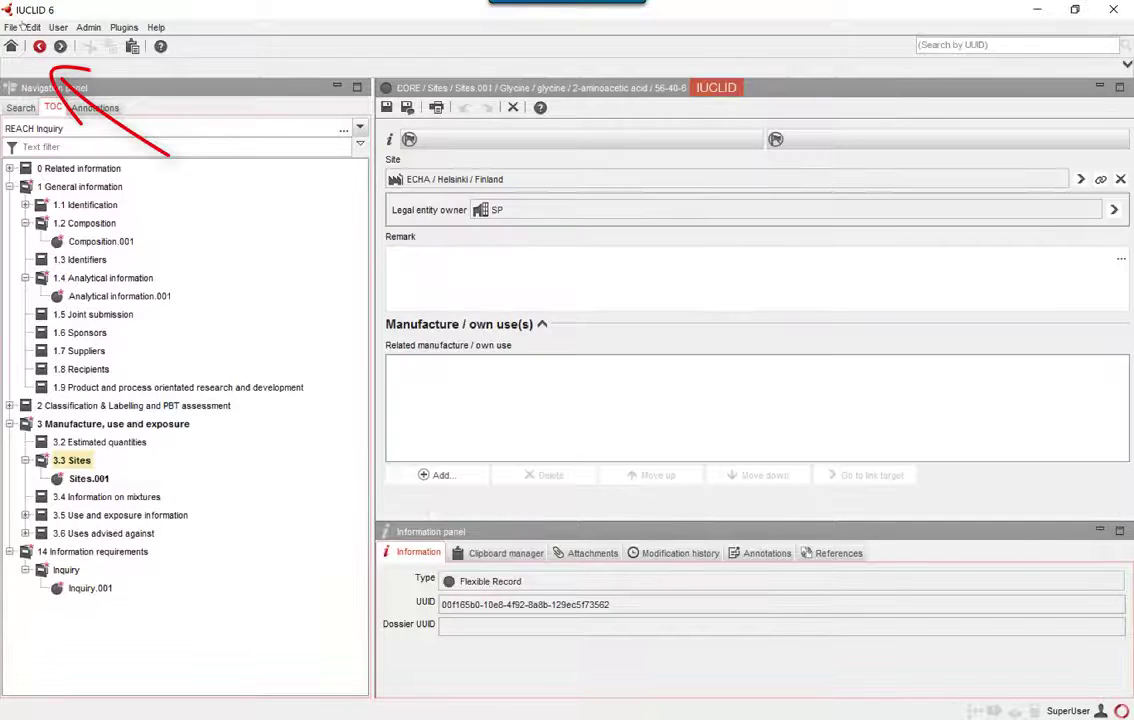
{"action": "left_click", "coordinate": [39, 46]}
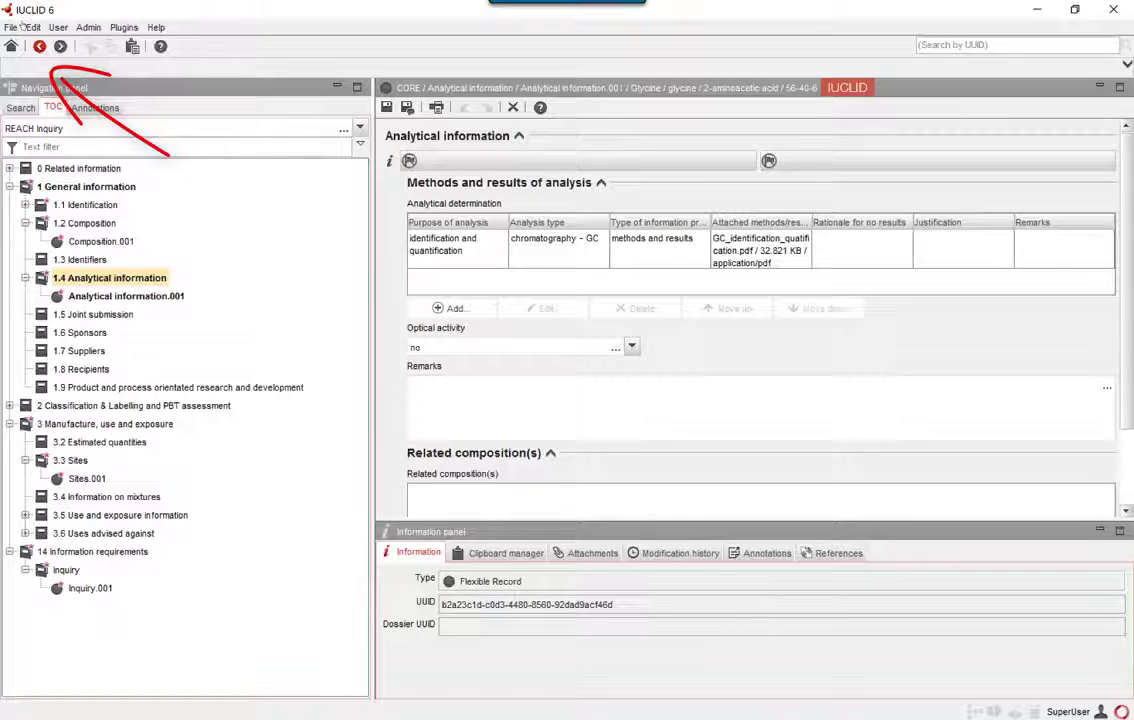
{"action": "left_click", "coordinate": [39, 46]}
{"action": "left_click", "coordinate": [39, 46]}
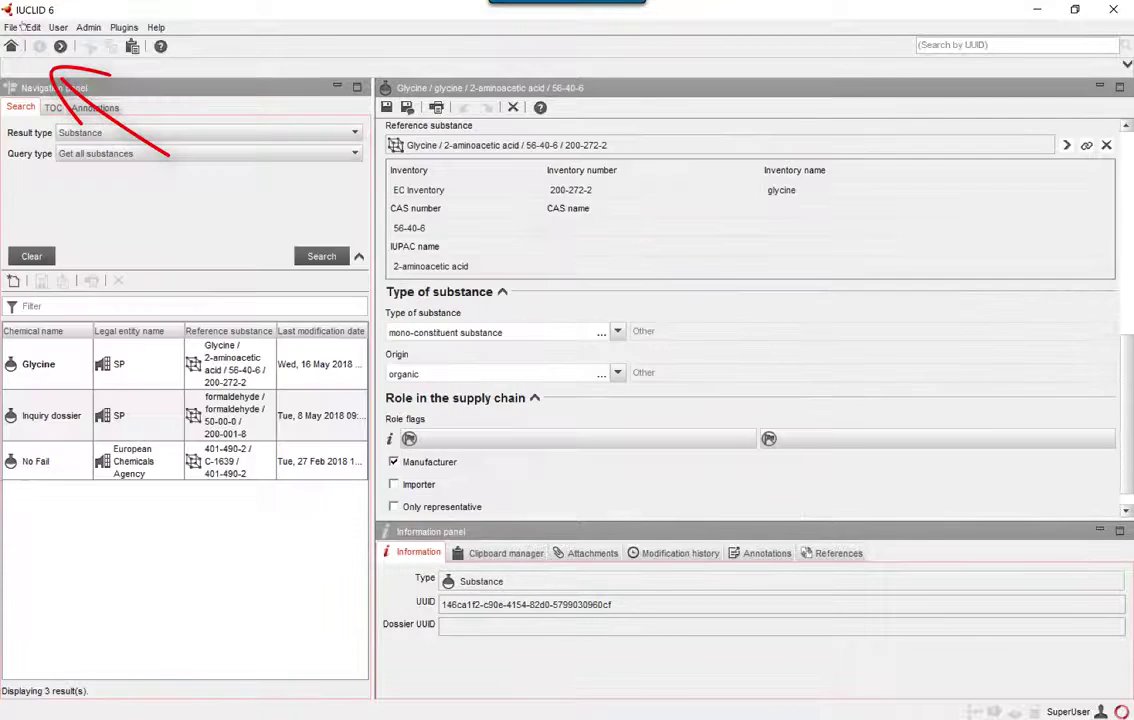
- Launch the Validation assistant for the Glycine substance from the search results
{"action": "left_click", "coordinate": [36, 356]}
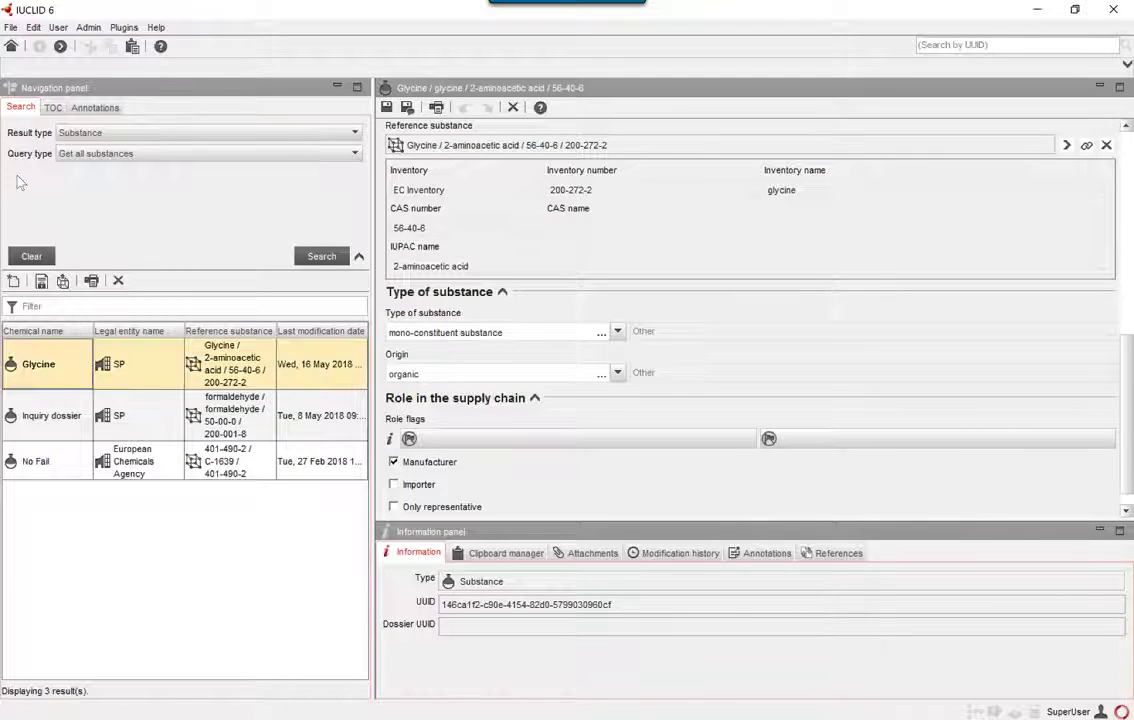
{"action": "right_click", "coordinate": [66, 352]}
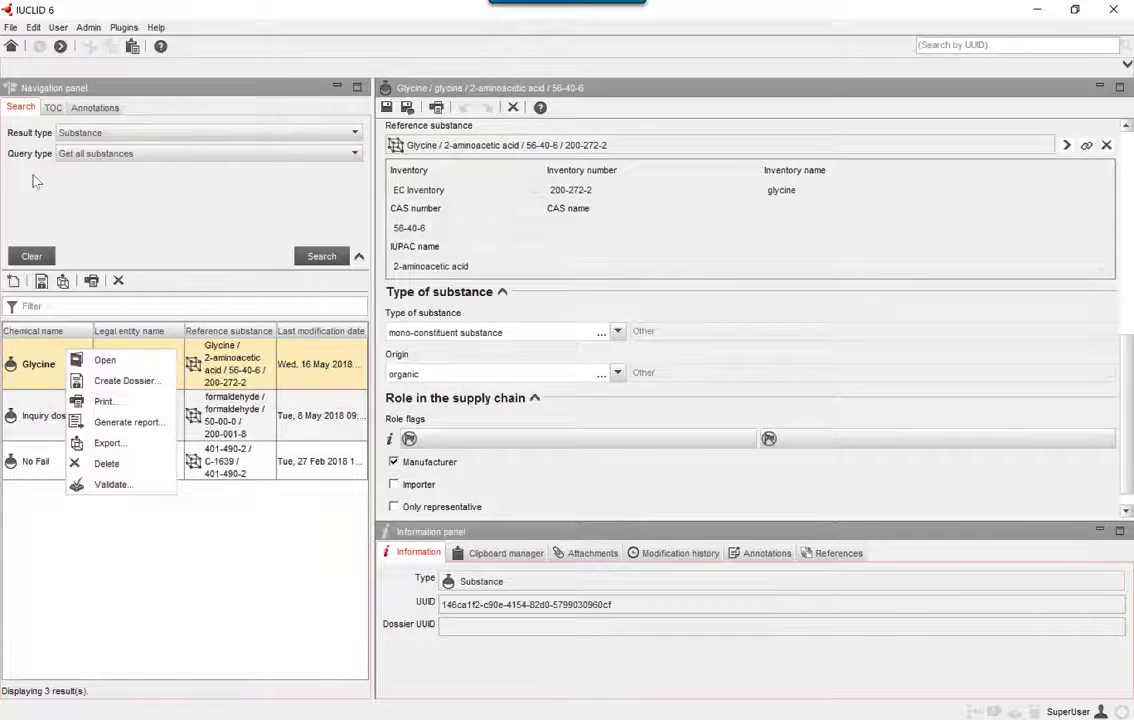
{"action": "left_click", "coordinate": [110, 485]}
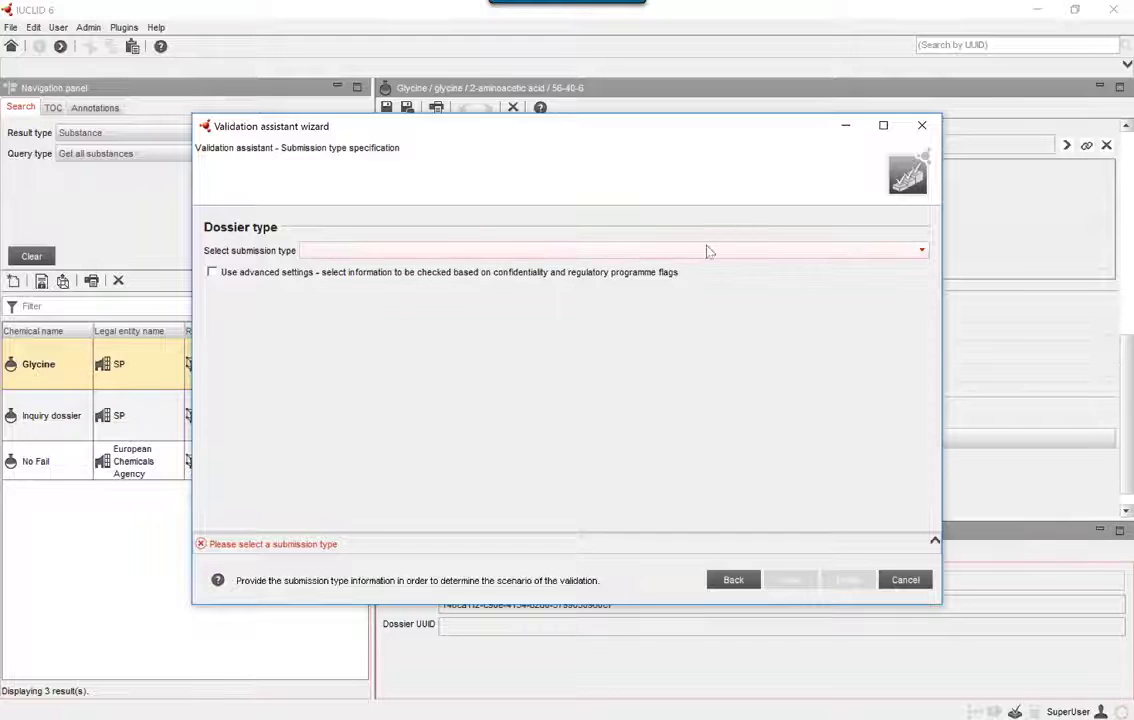
- Validate Glycine as a REACH Inquiry and confirm zero submission and quality check failures
{"action": "left_click", "coordinate": [880, 252]}
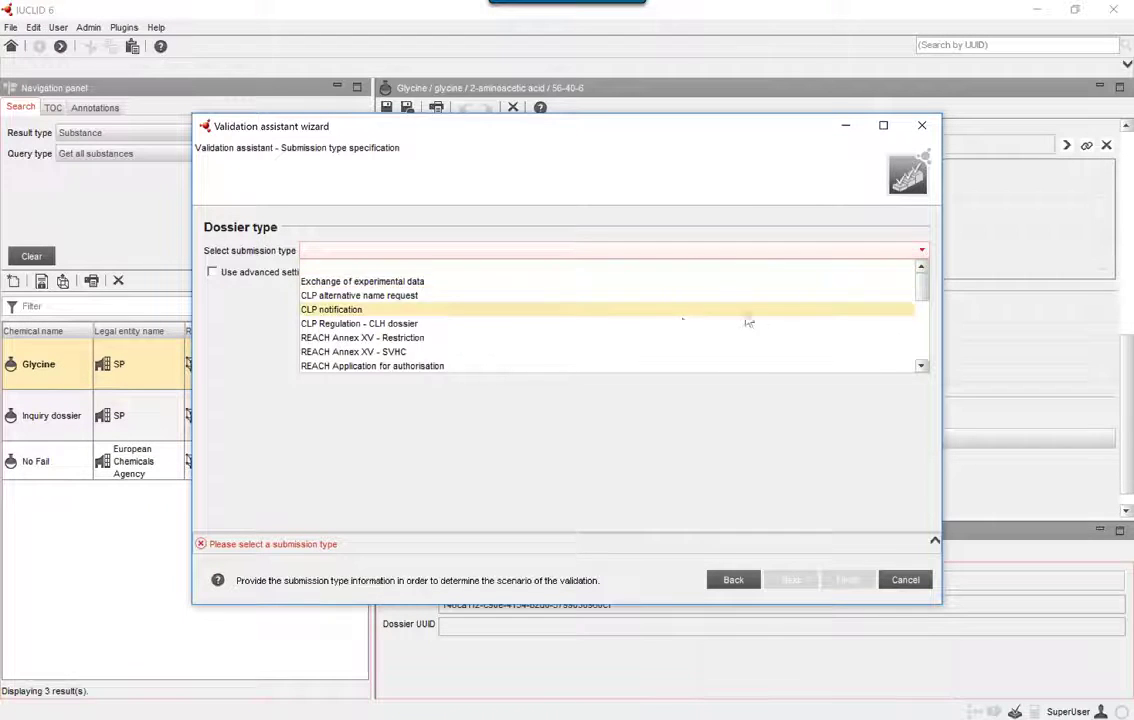
{"action": "scroll", "coordinate": [742, 317], "scroll_direction": "down", "scroll_amount": 3}
{"action": "left_click", "coordinate": [447, 281]}
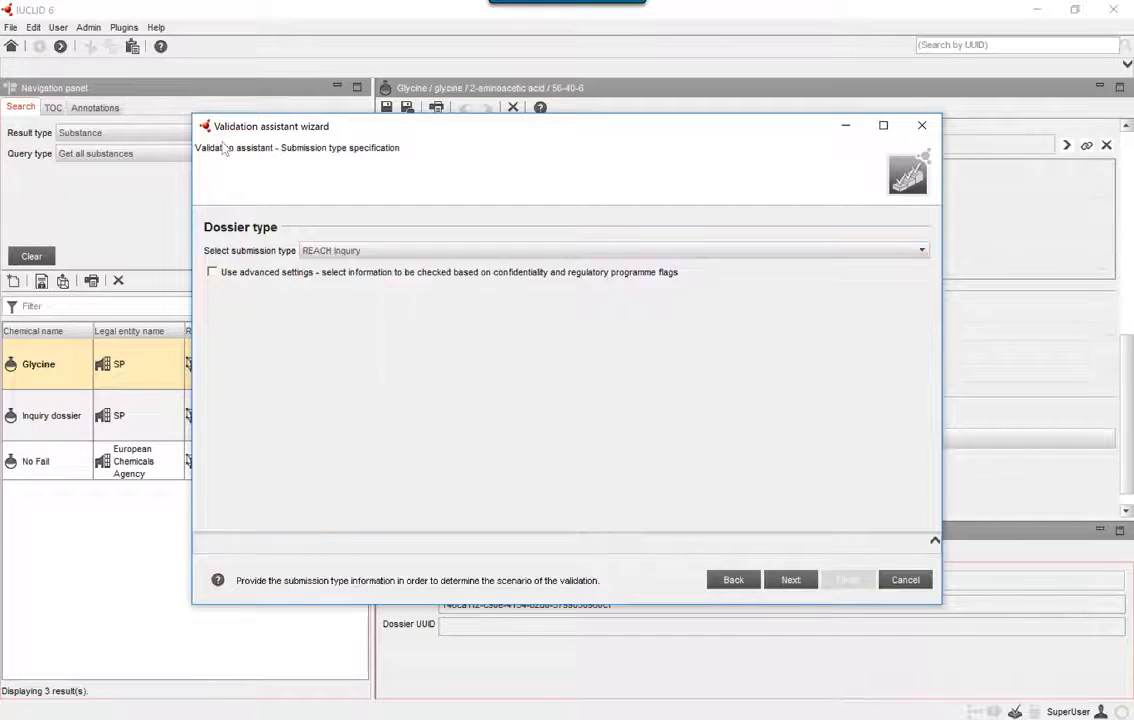
{"action": "left_click", "coordinate": [792, 580]}
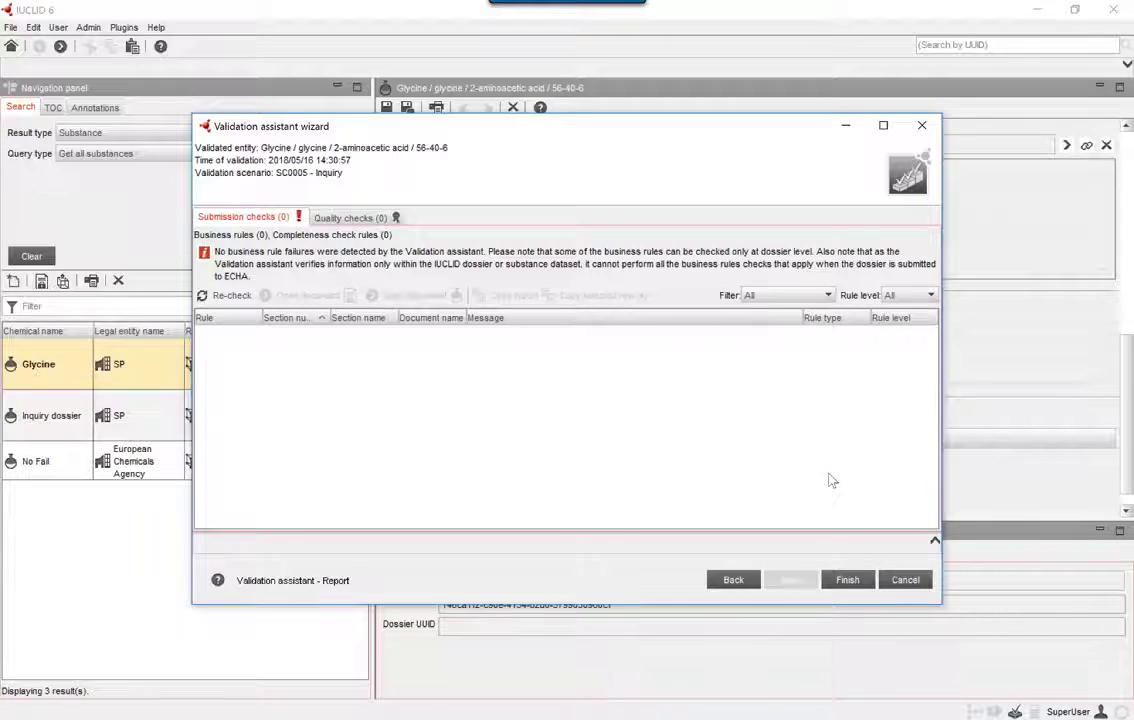
{"action": "left_click", "coordinate": [339, 221]}
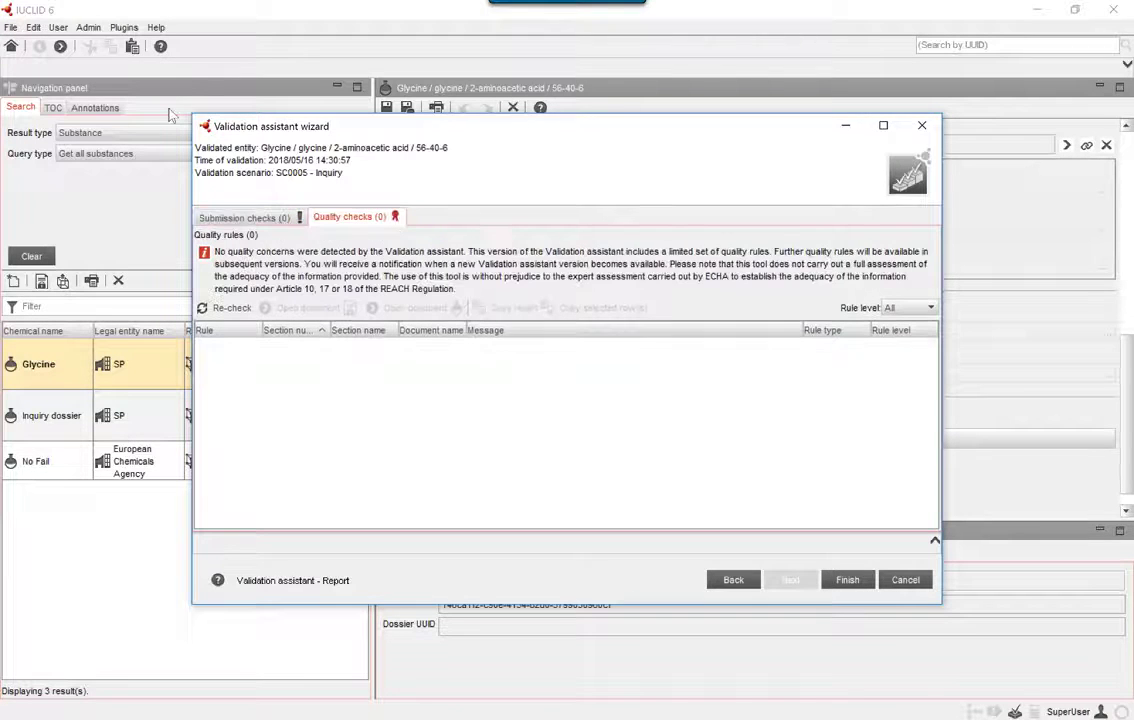
- Close the validation report and start a REACH Inquiry dossier from Glycine
{"action": "left_click", "coordinate": [845, 580]}
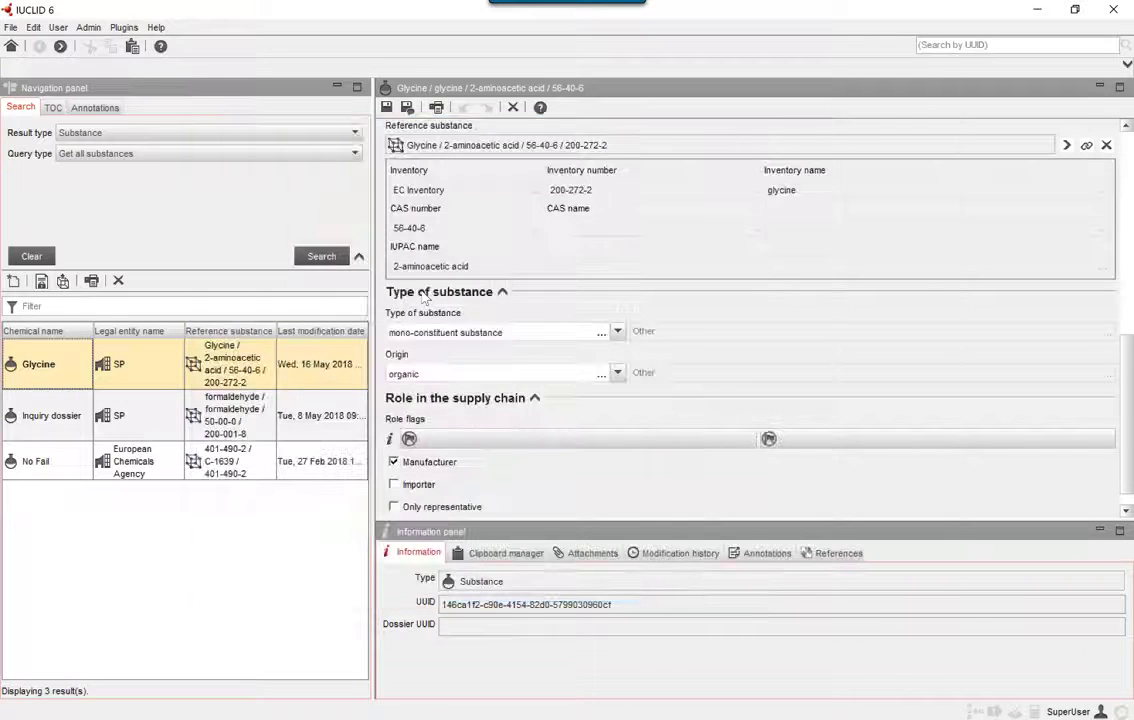
{"action": "right_click", "coordinate": [40, 366]}
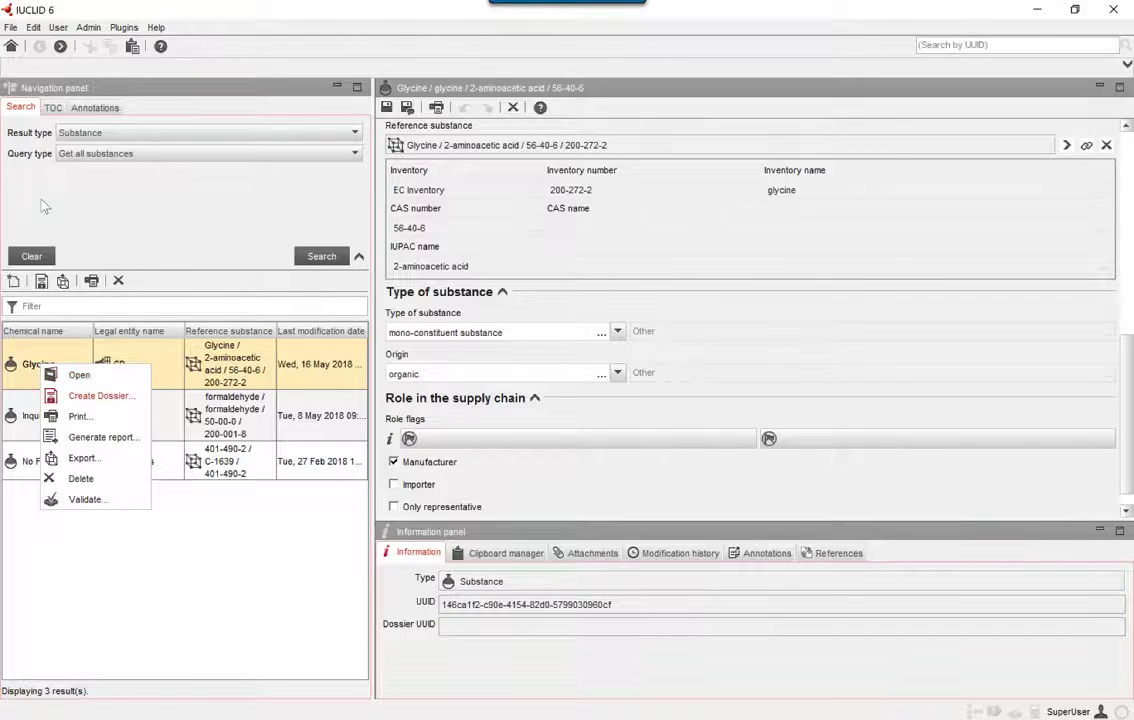
{"action": "left_click", "coordinate": [90, 395]}
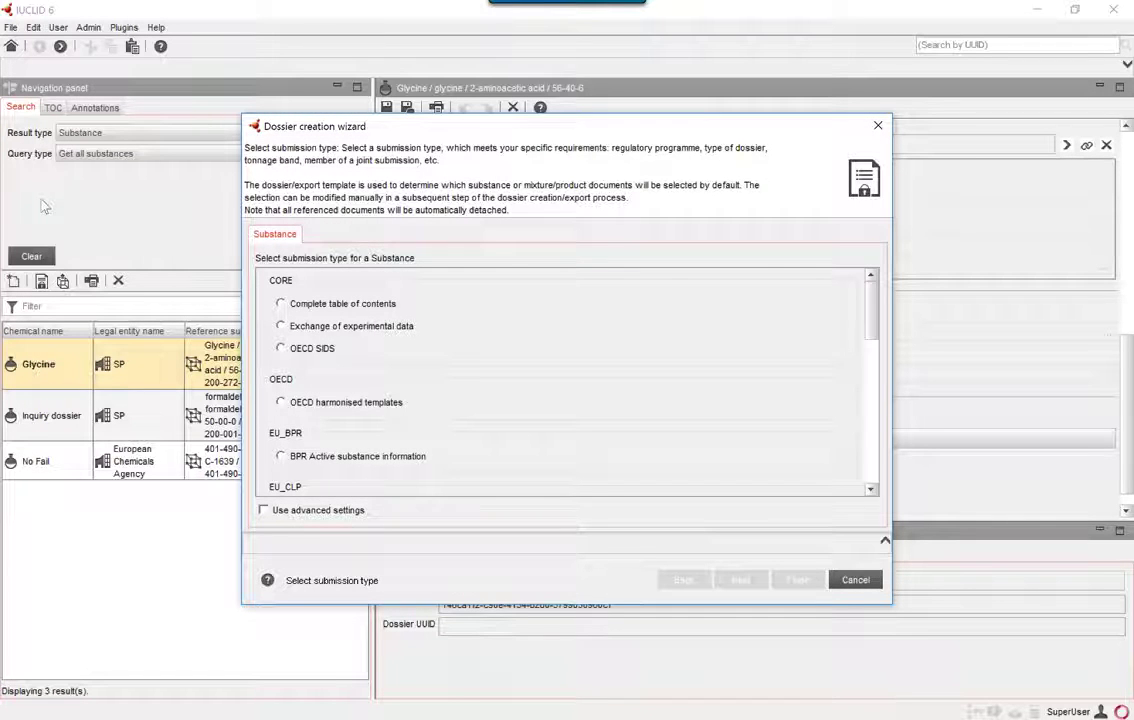
{"action": "scroll", "coordinate": [352, 398], "scroll_direction": "down", "scroll_amount": 7}
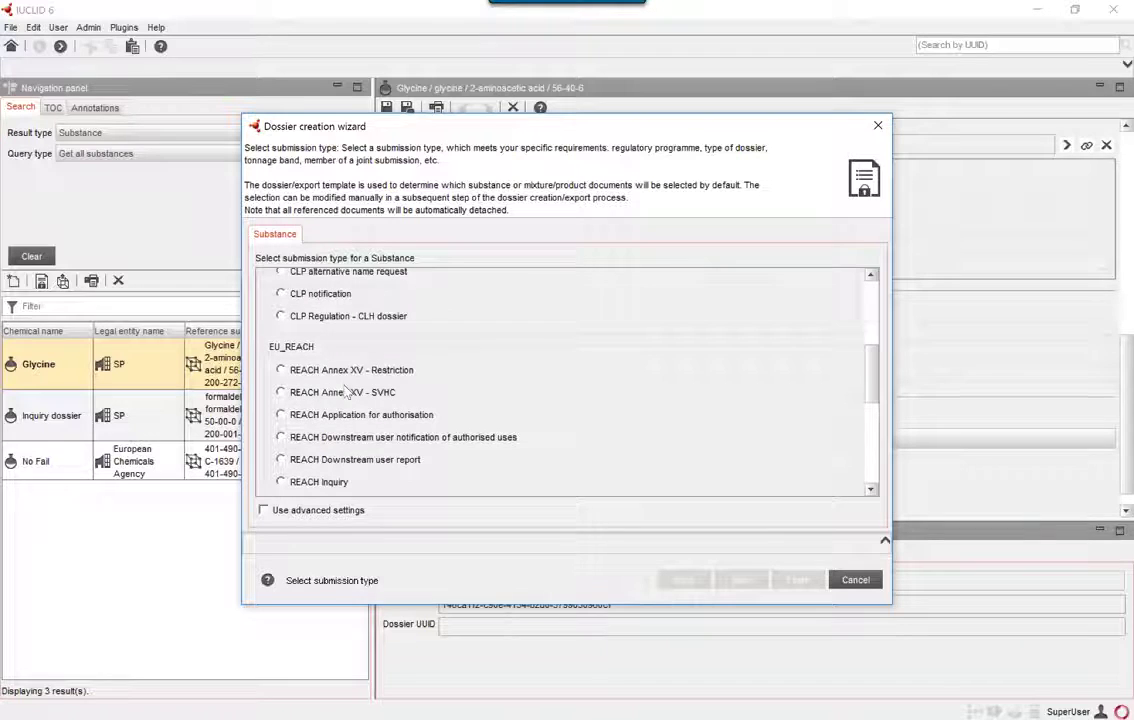
{"action": "left_click", "coordinate": [281, 482]}
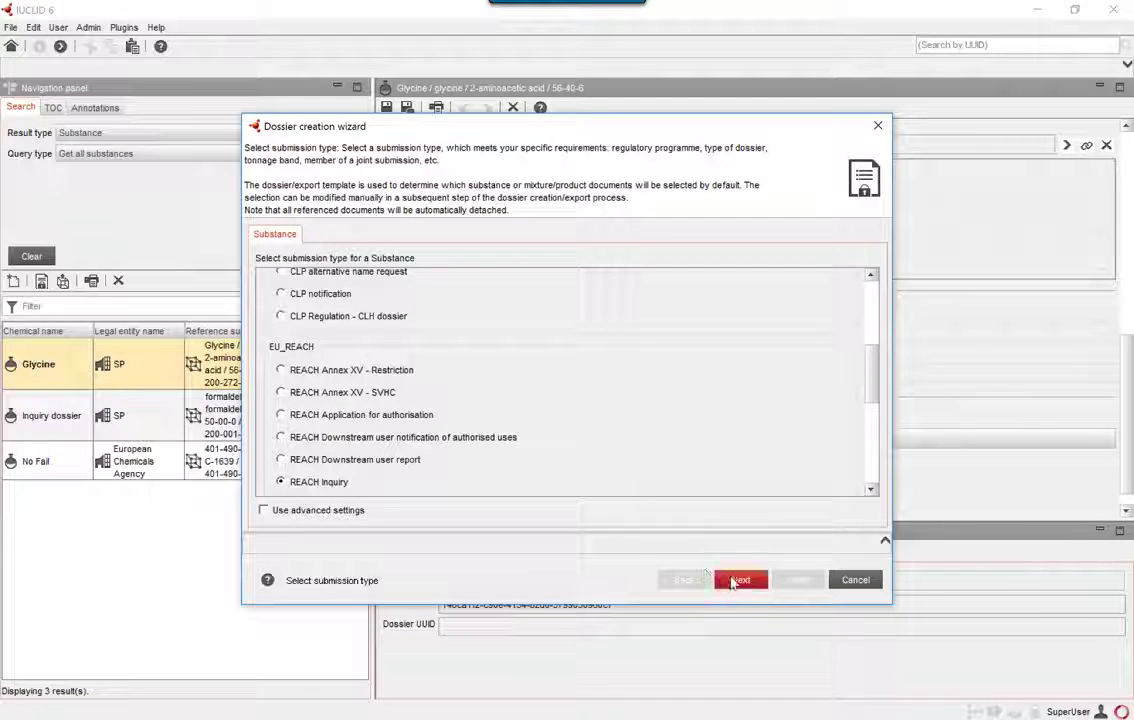
{"action": "left_click", "coordinate": [737, 581]}
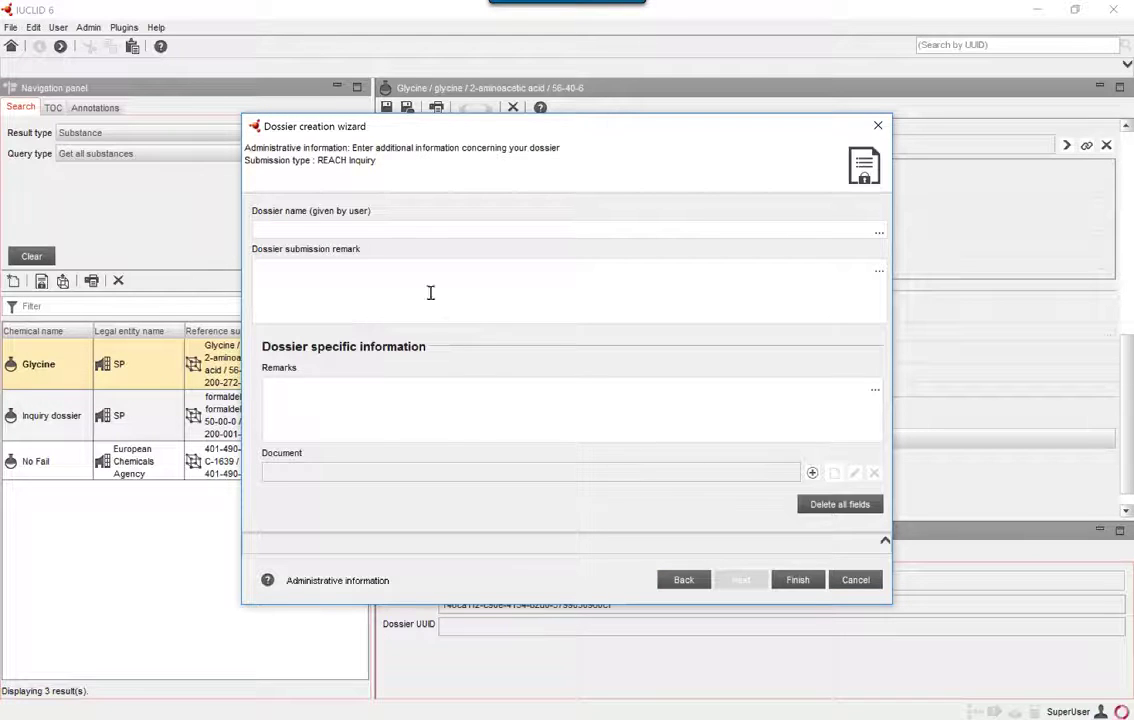
- Name the dossier 'Inquiry dossier' and finish creating it
{"action": "left_click", "coordinate": [377, 224]}
{"action": "type", "text": "Inquiry dossier"}
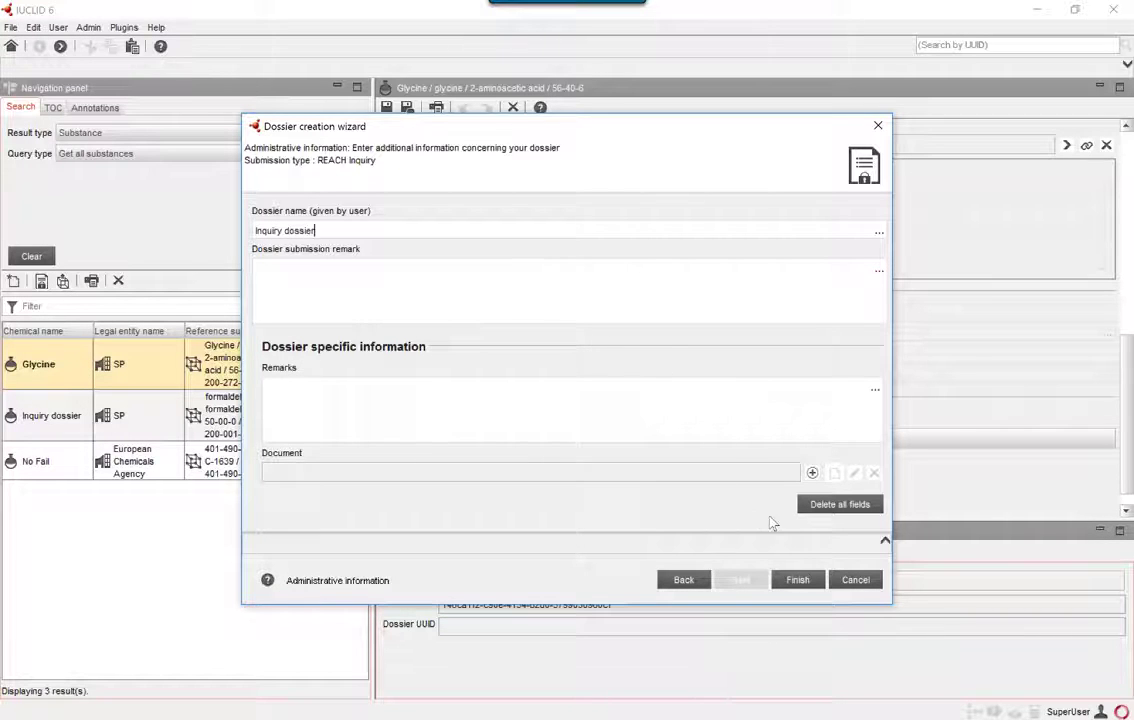
{"action": "left_click", "coordinate": [797, 580]}
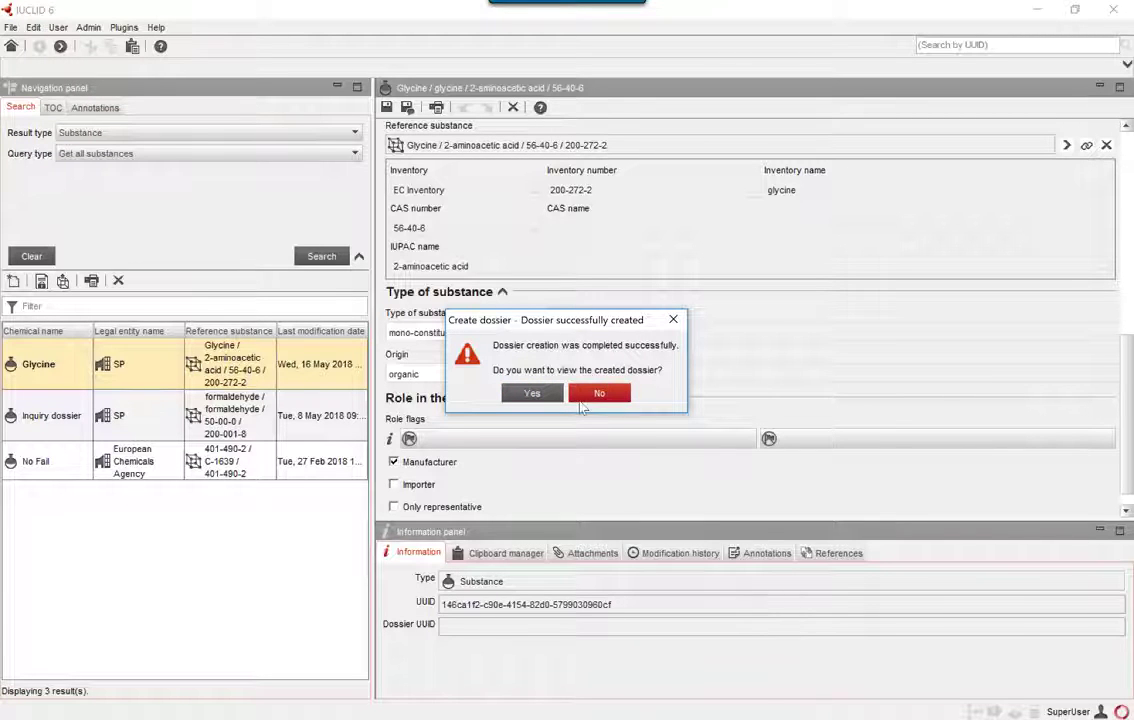
- Open the new Inquiry dossier, then select its search-result row and show its actions
{"action": "left_click", "coordinate": [532, 392]}
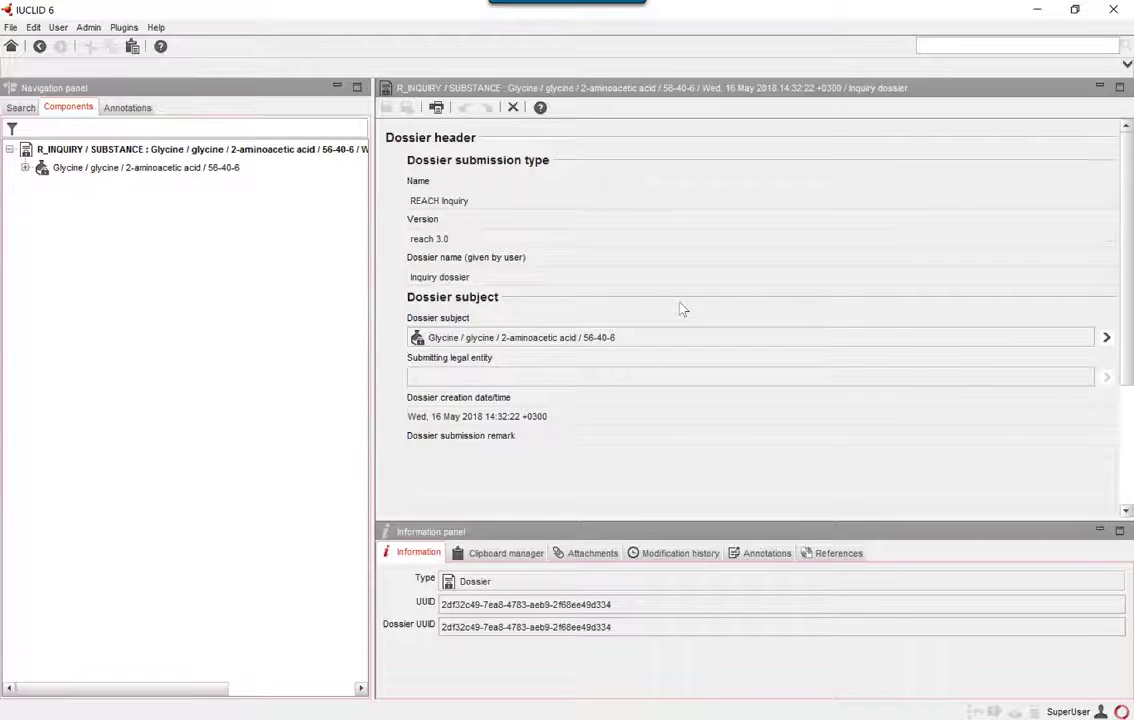
{"action": "scroll", "coordinate": [680, 310], "scroll_direction": "down", "scroll_amount": 1}
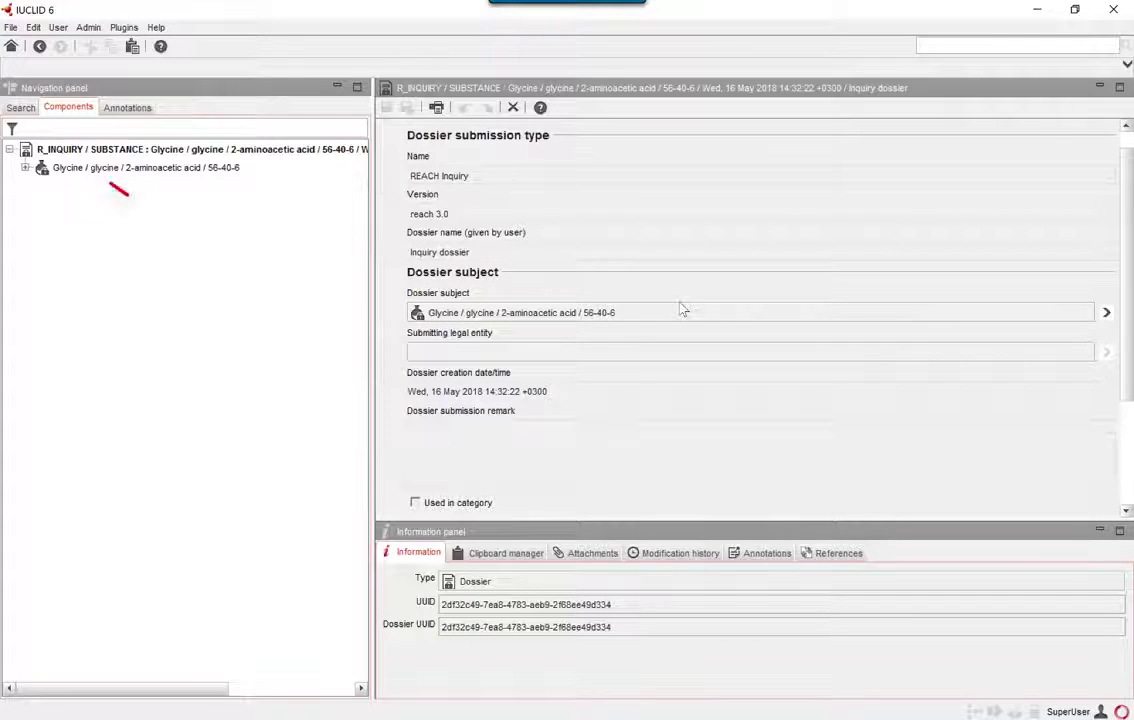
{"action": "left_click", "coordinate": [19, 106]}
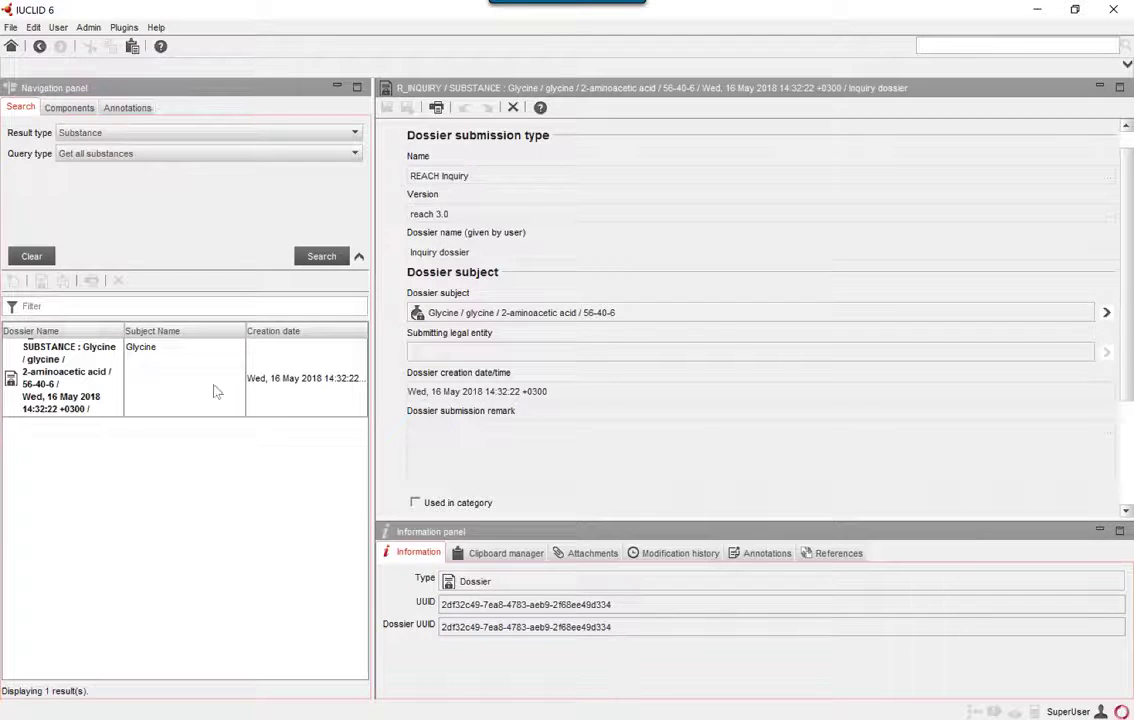
{"action": "mouse_move", "coordinate": [87, 376]}
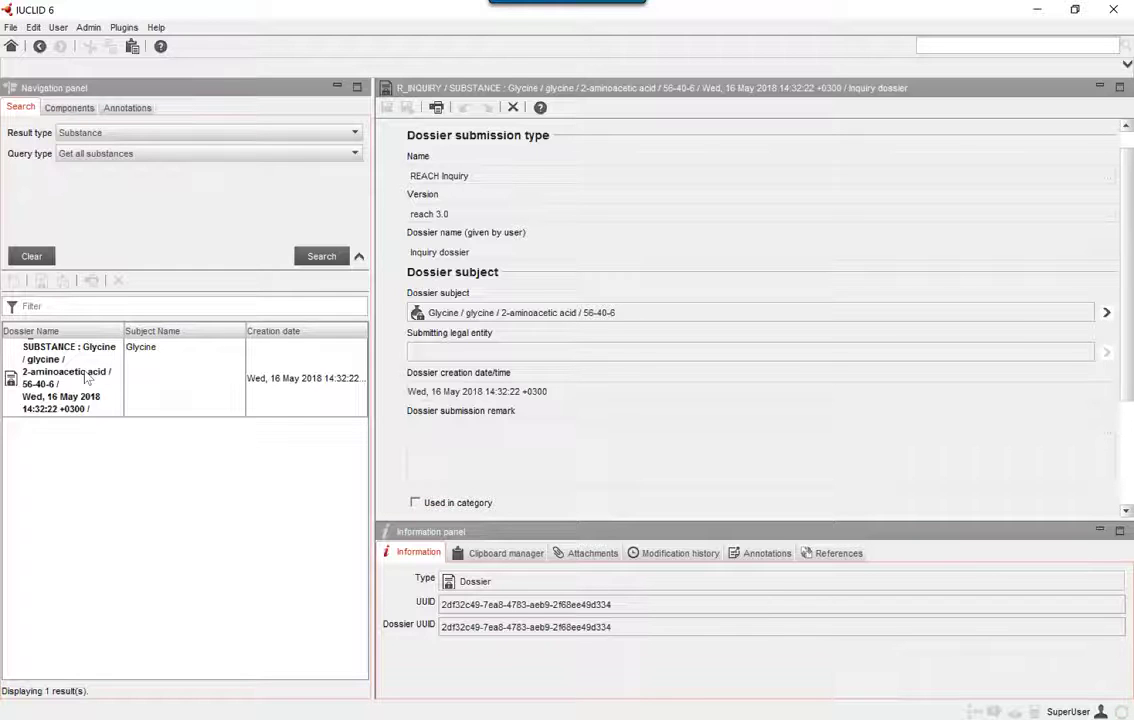
{"action": "left_click", "coordinate": [87, 376]}
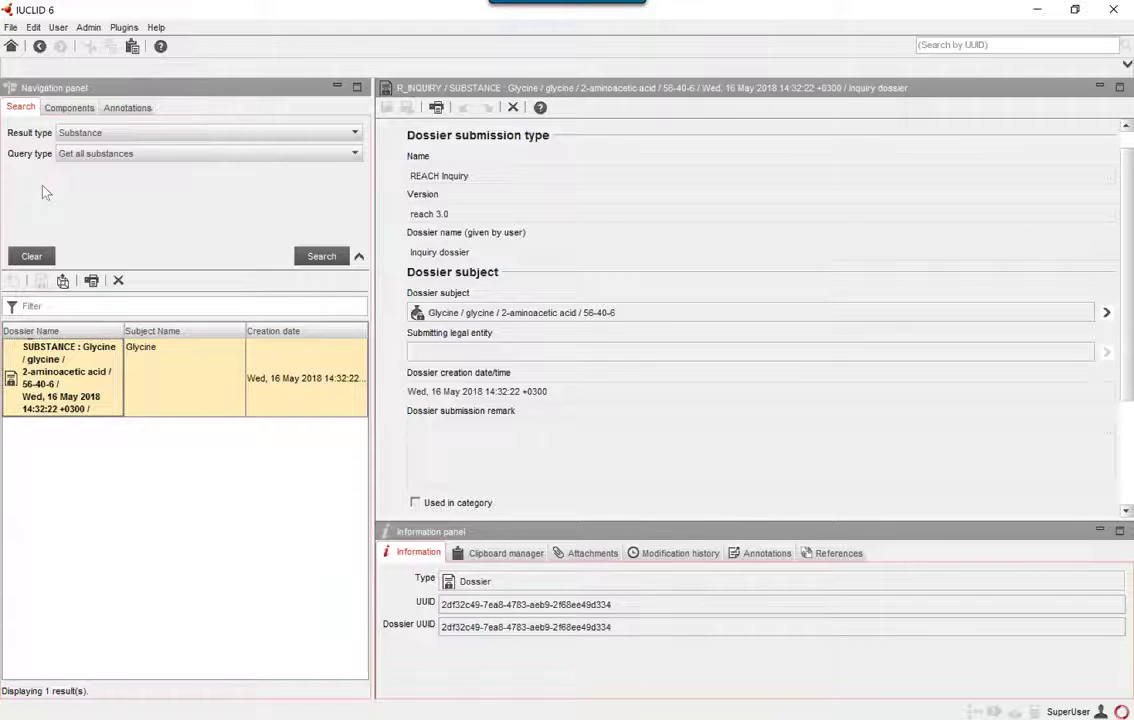
{"action": "right_click", "coordinate": [87, 373]}
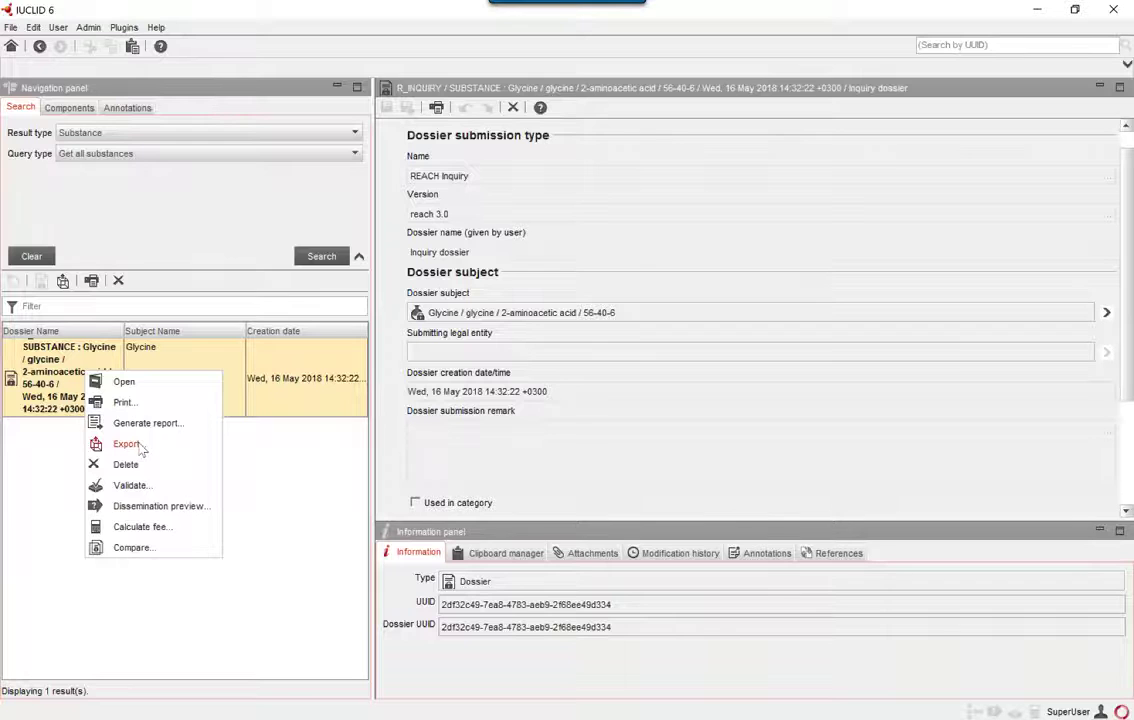